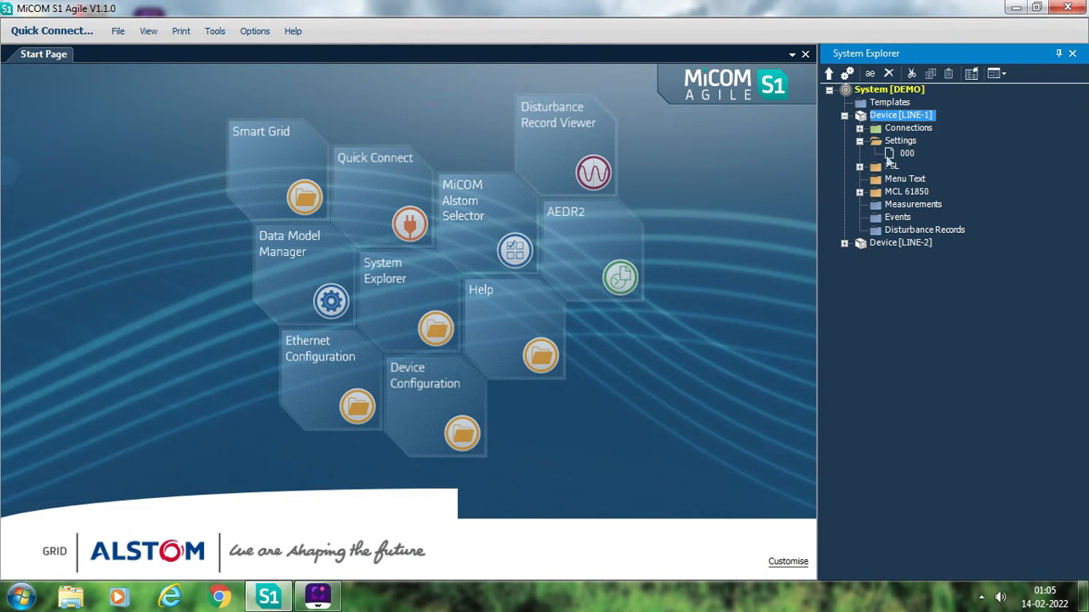
- Open settings file 000 of device LINE-1
double_click(901, 154)
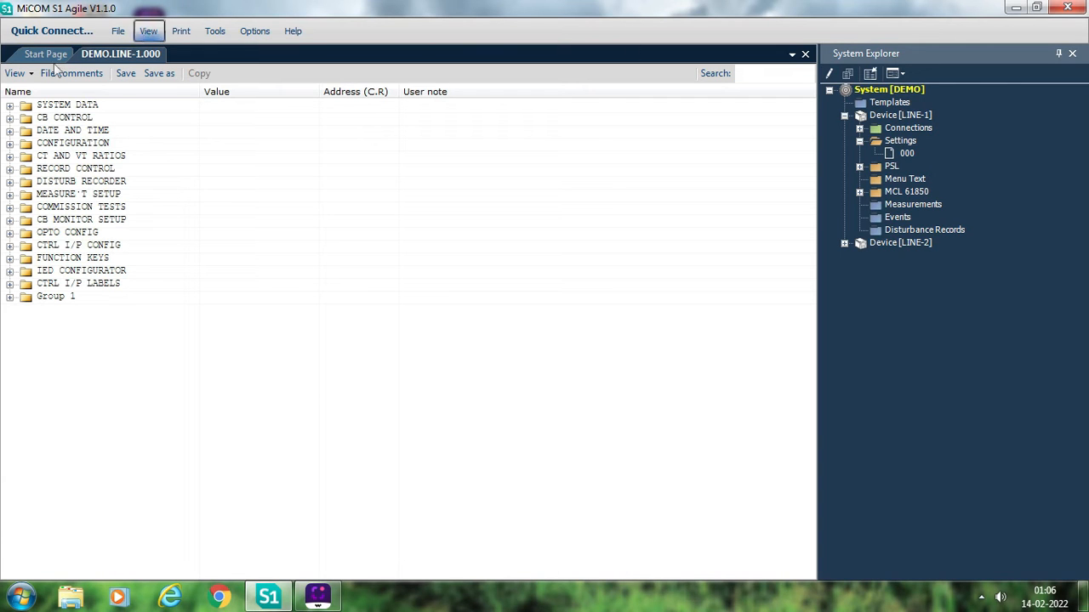
- Try a Quick Connect to a Px40 Series device through its front port on COM9
click(52, 30)
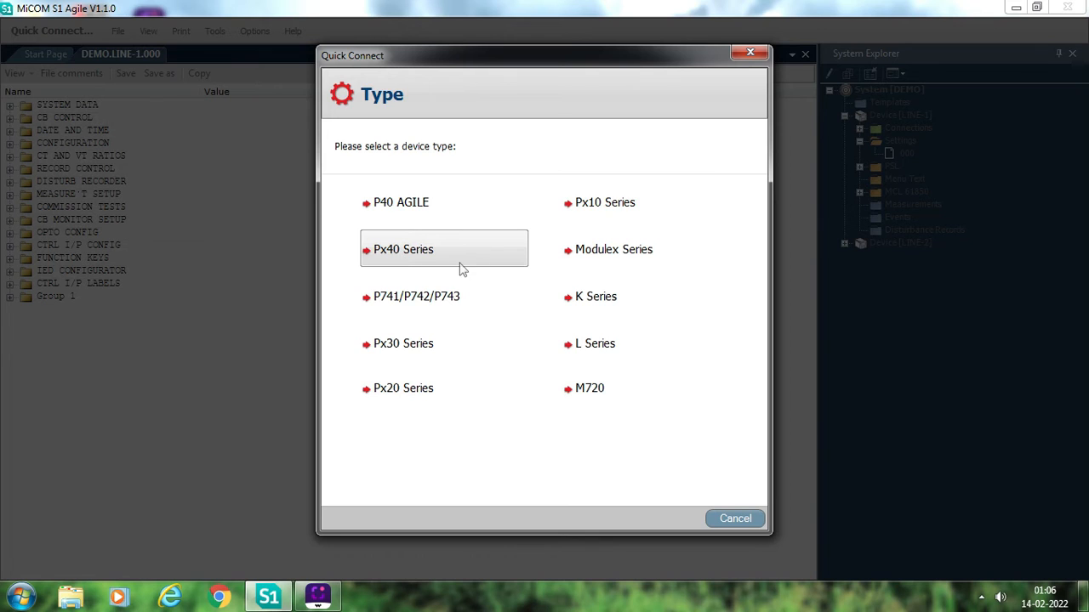
click(405, 253)
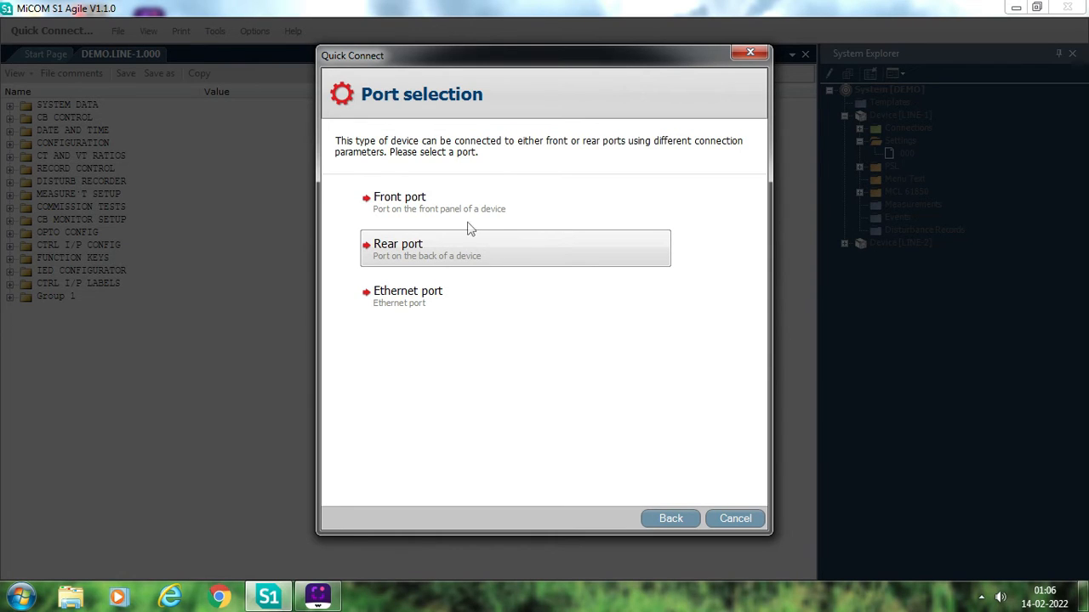
click(432, 218)
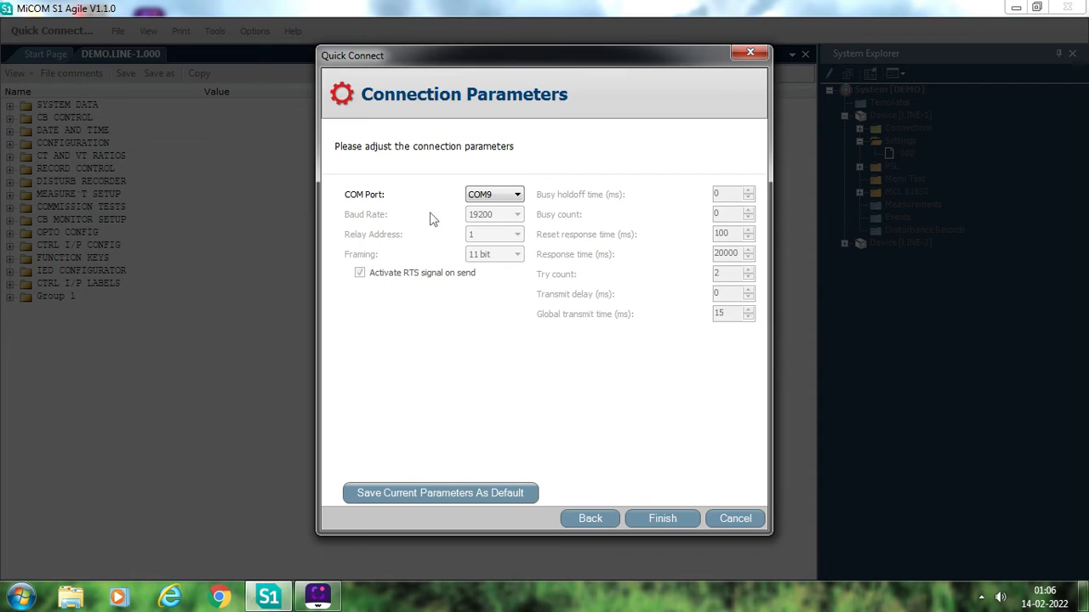
click(680, 519)
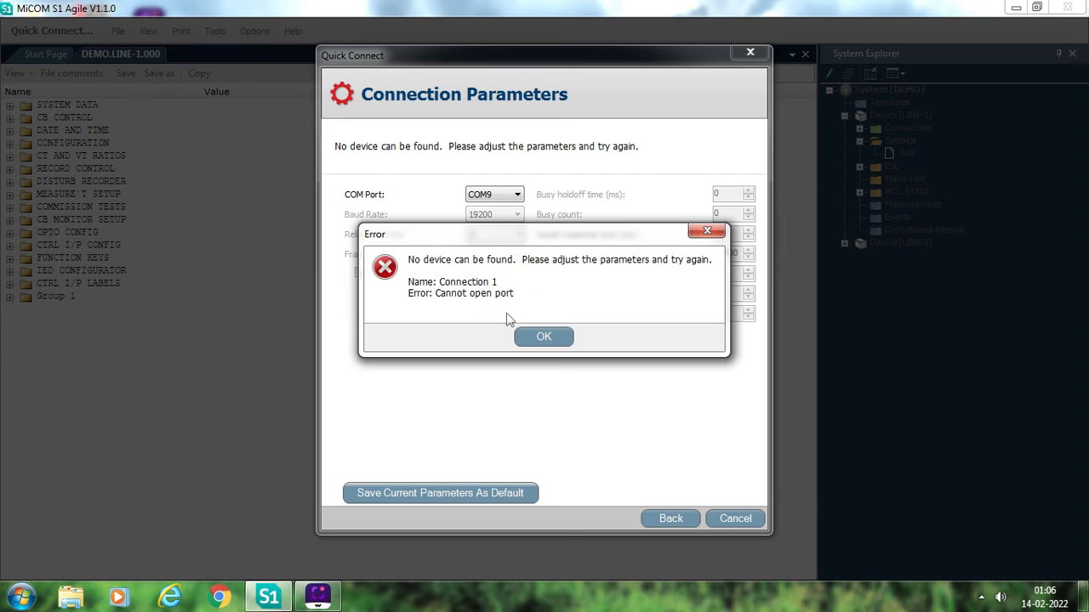
click(568, 337)
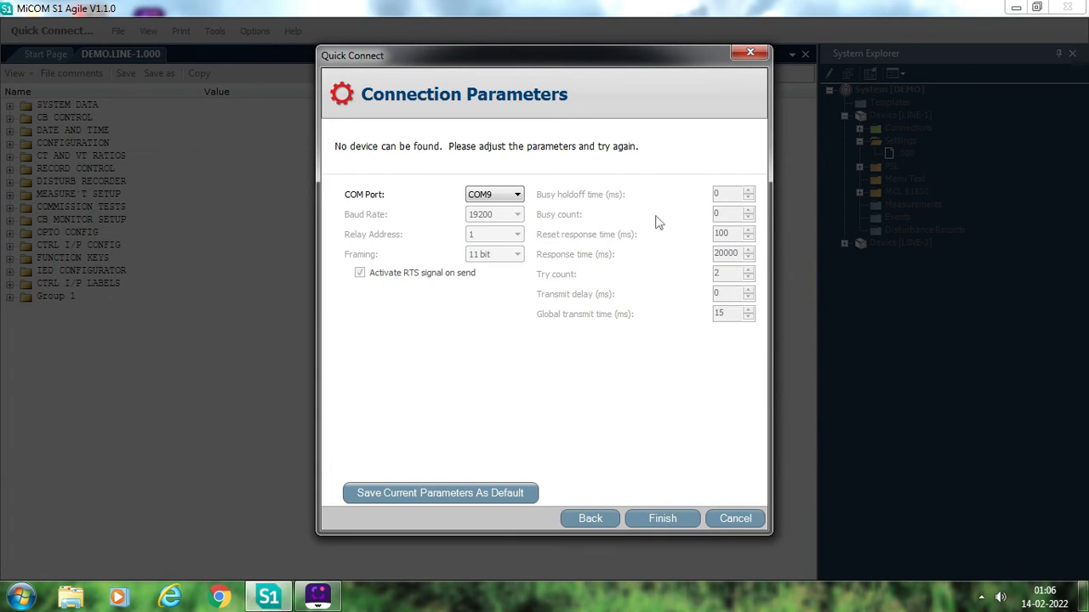
click(753, 518)
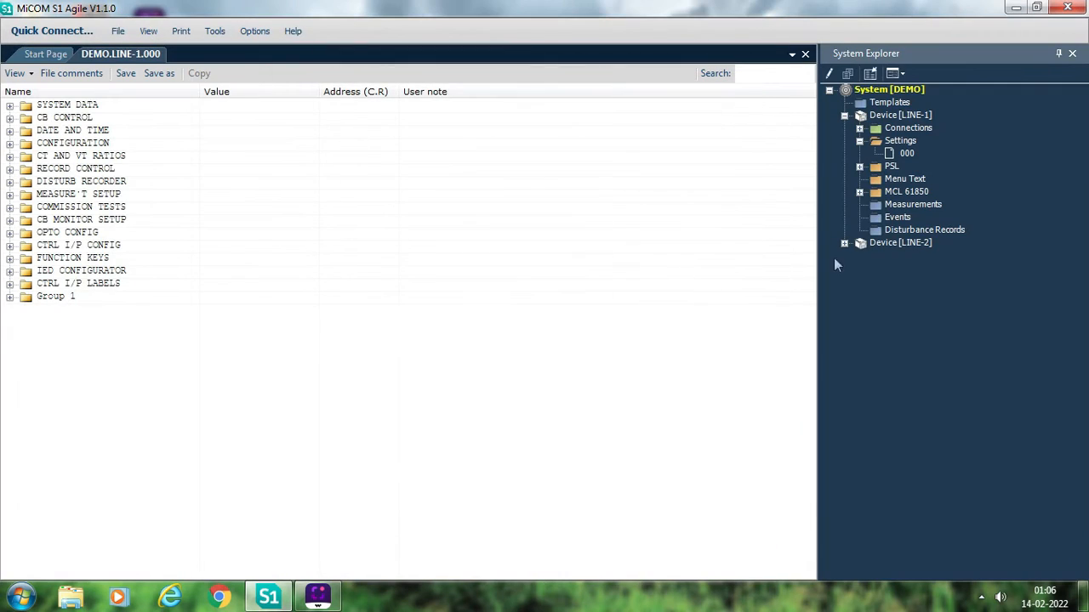
right_click(903, 142)
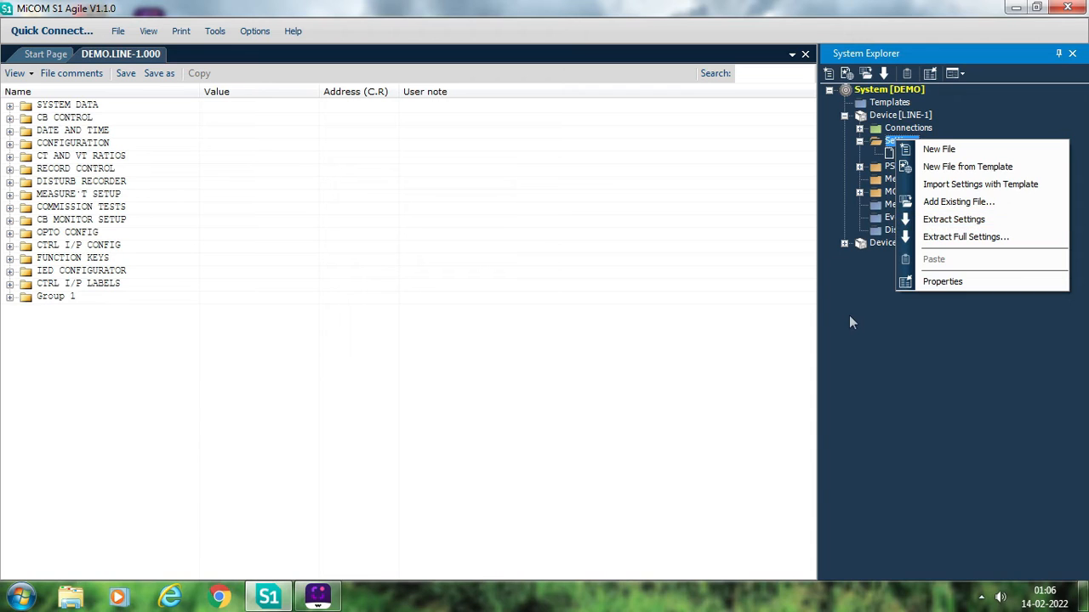
click(849, 323)
click(885, 167)
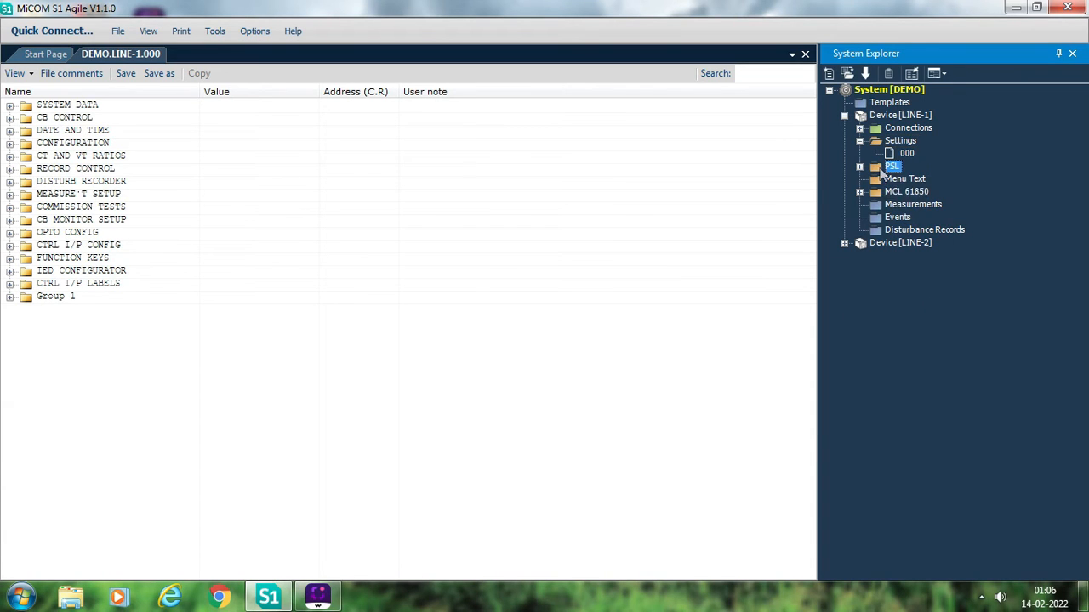
right_click(884, 168)
click(918, 192)
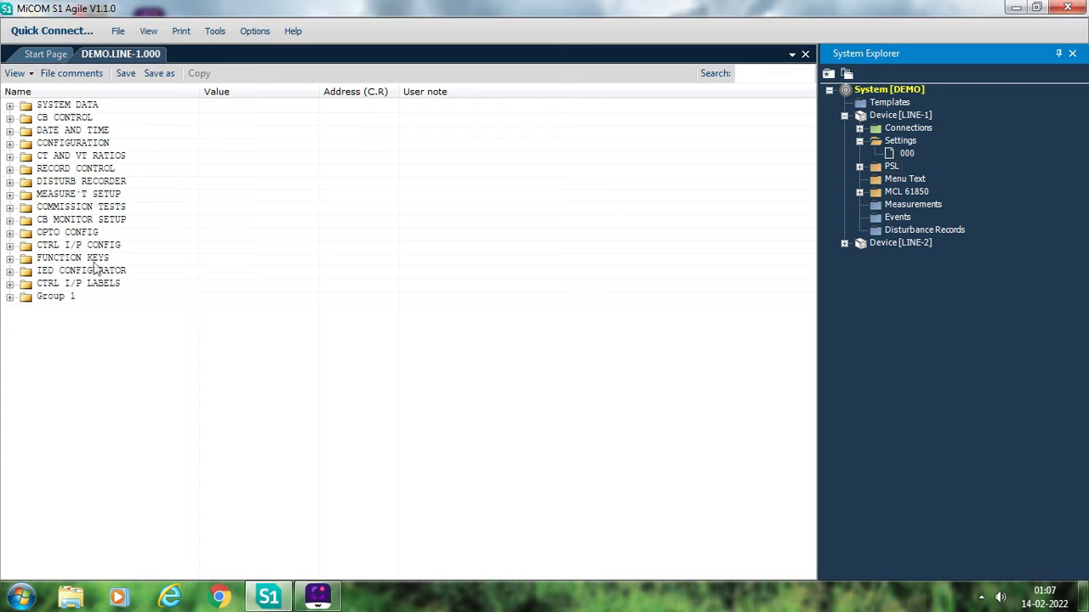
- Review the Description and Plant Reference entries under SYSTEM DATA, along with the CB CONTROL setting
click(9, 105)
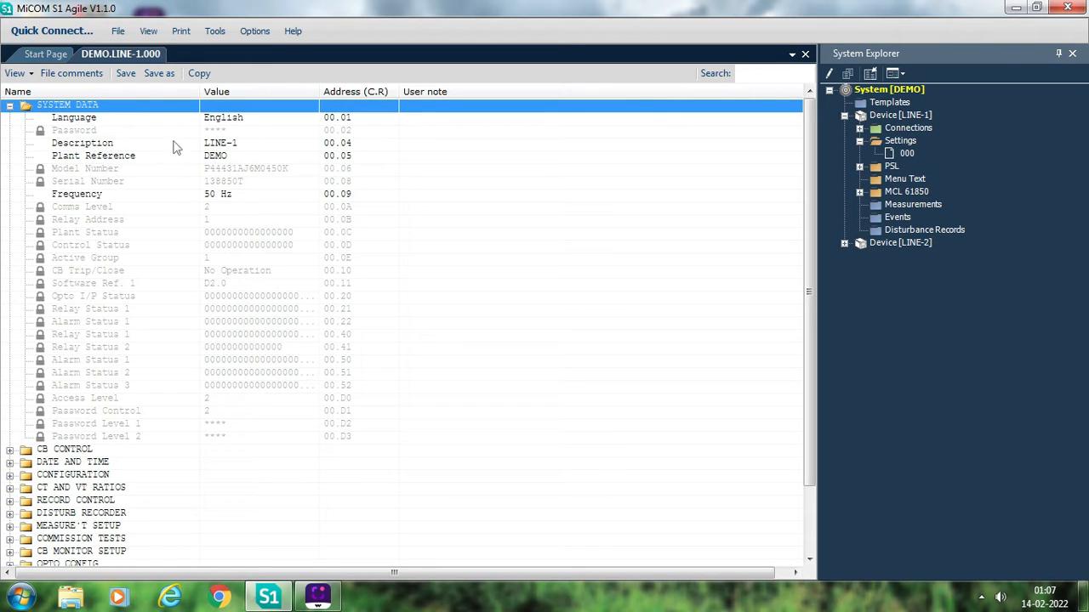
click(257, 144)
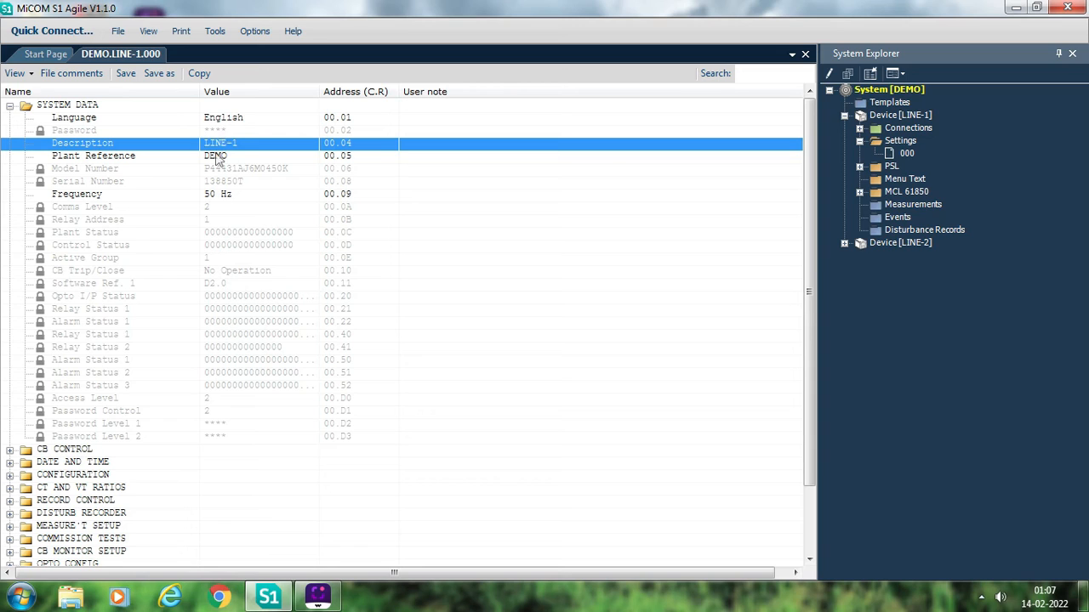
click(219, 159)
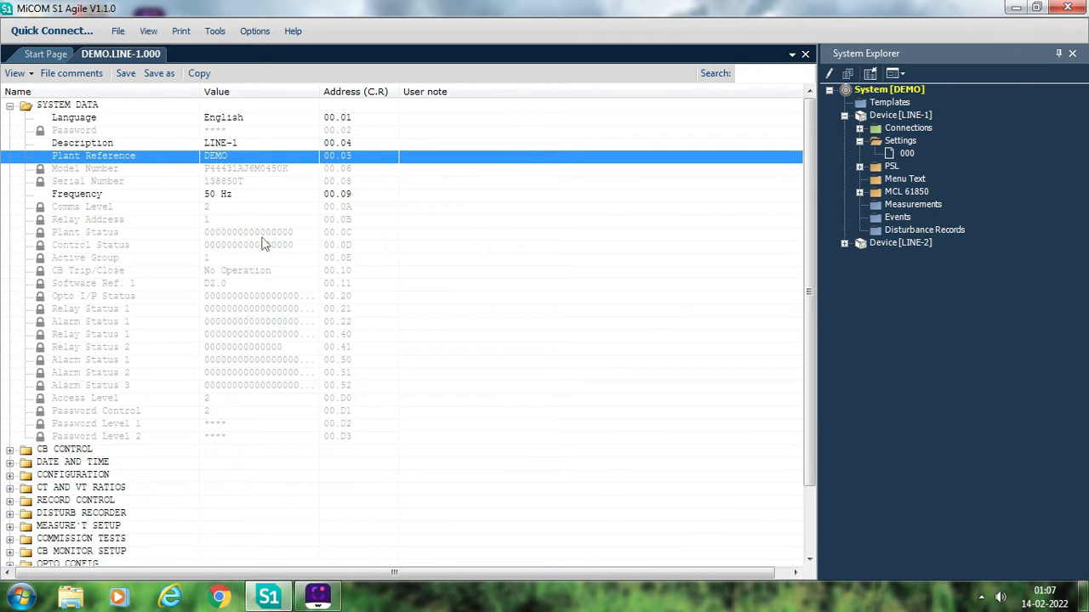
click(10, 105)
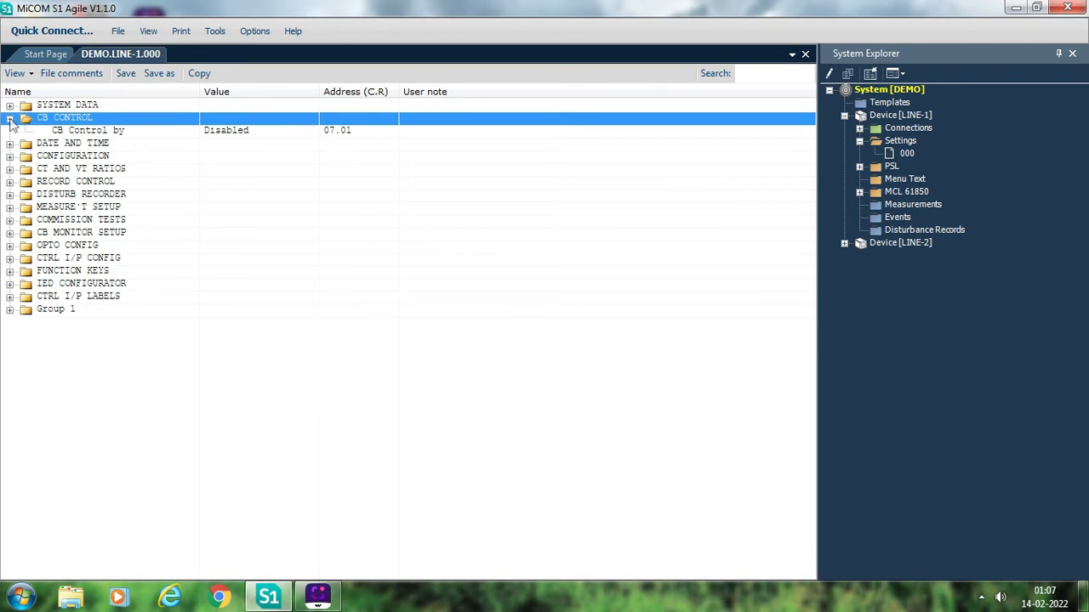
click(9, 119)
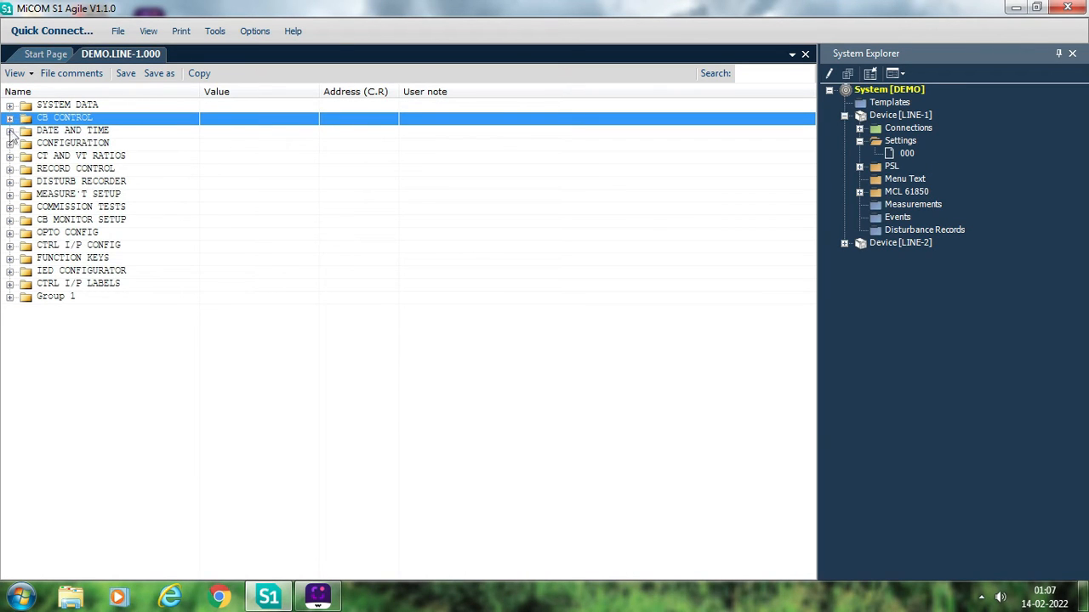
- Expand the DATE AND TIME settings and view the options available for IRIG-B Sync
click(9, 131)
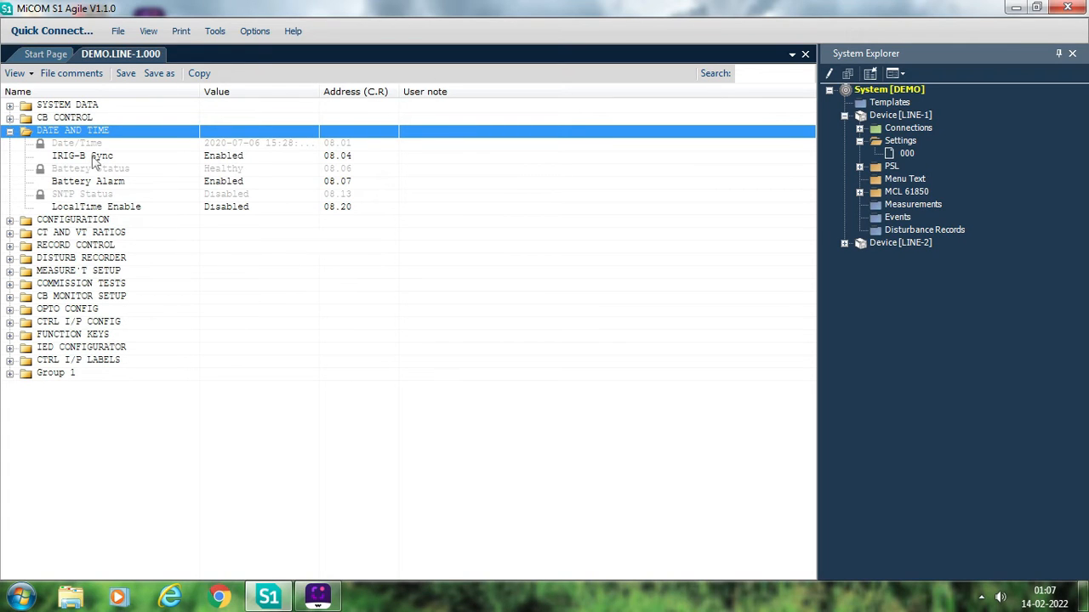
double_click(263, 156)
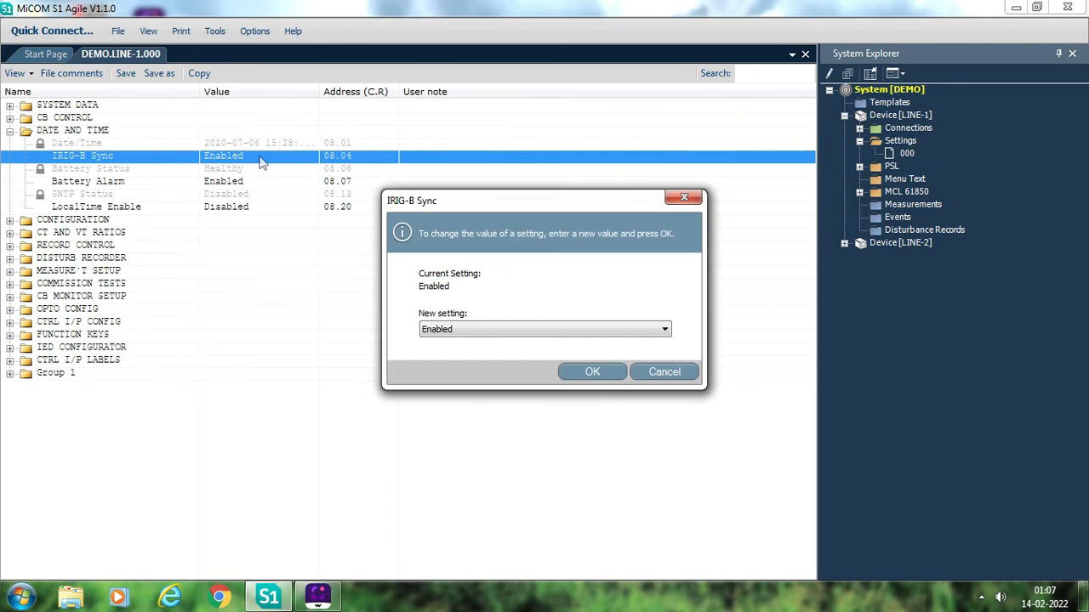
click(553, 331)
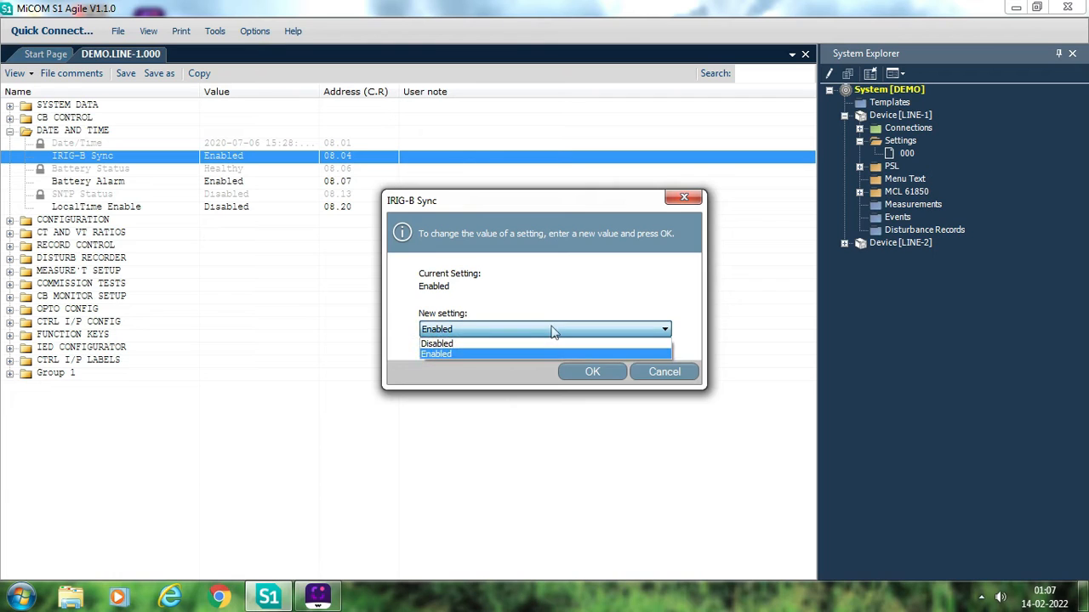
click(268, 367)
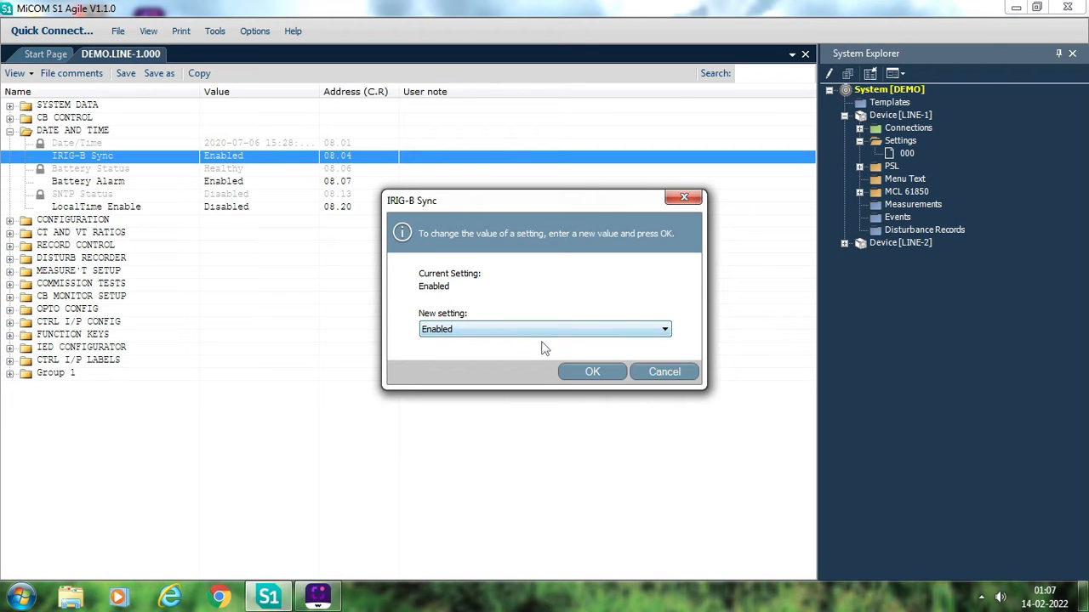
click(659, 378)
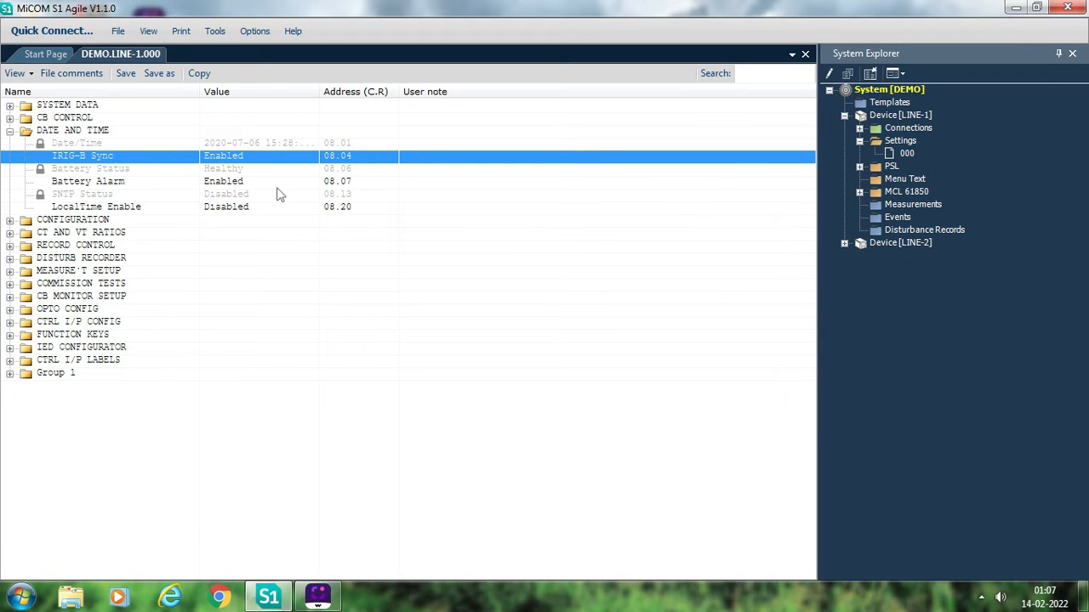
- Set LocalTime Enable to Fixed in the DATE AND TIME settings
double_click(233, 212)
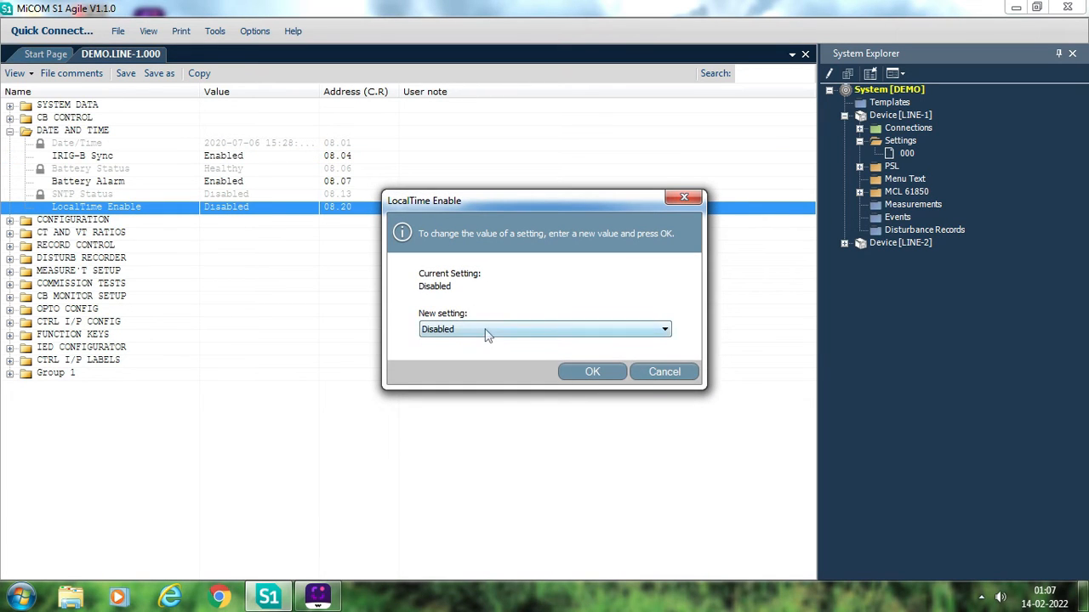
click(487, 333)
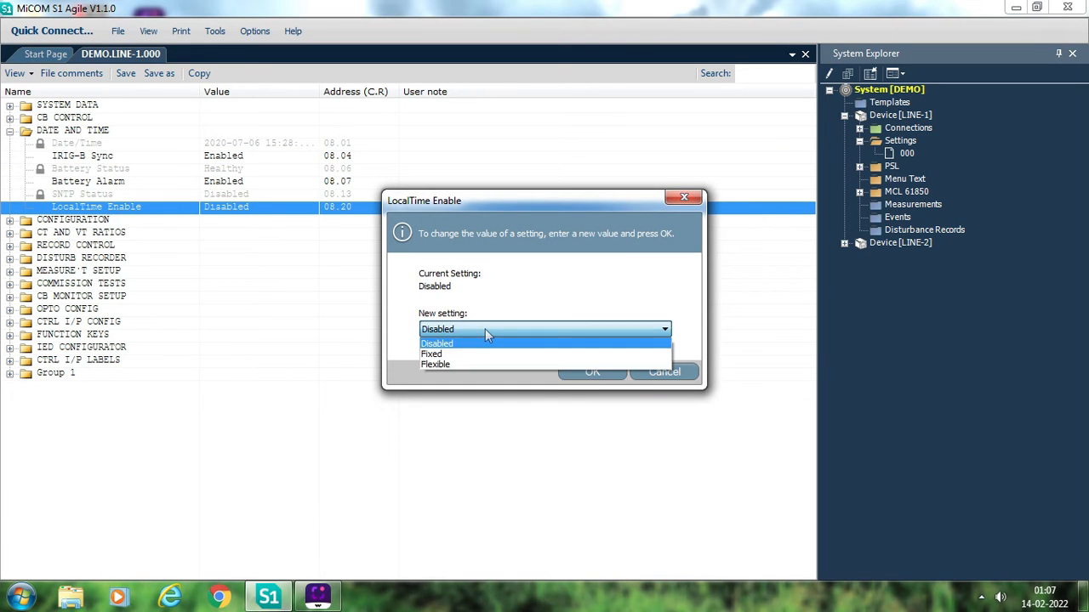
click(452, 356)
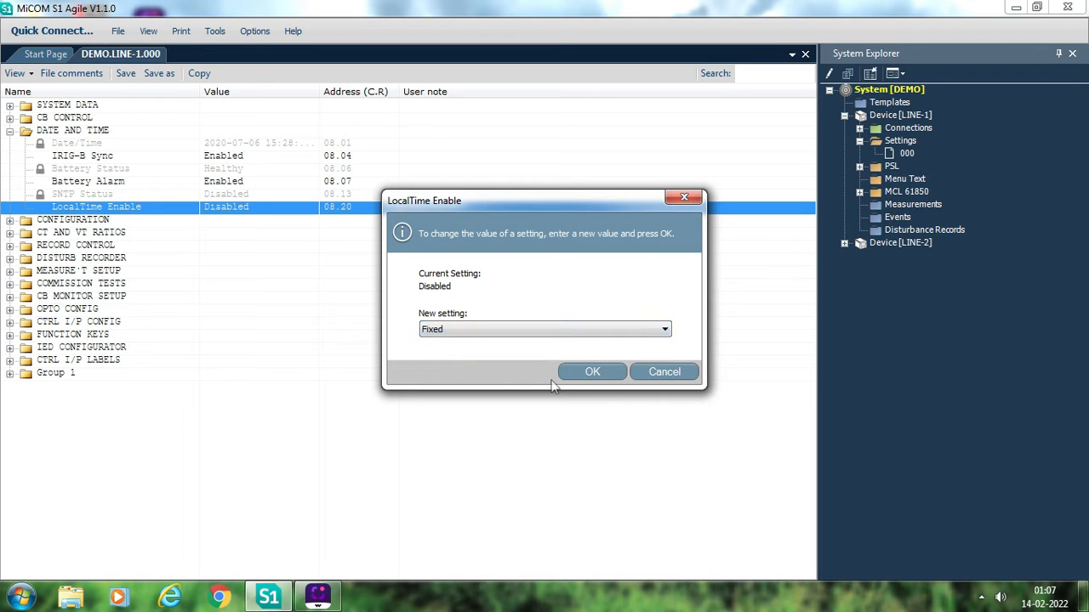
click(584, 374)
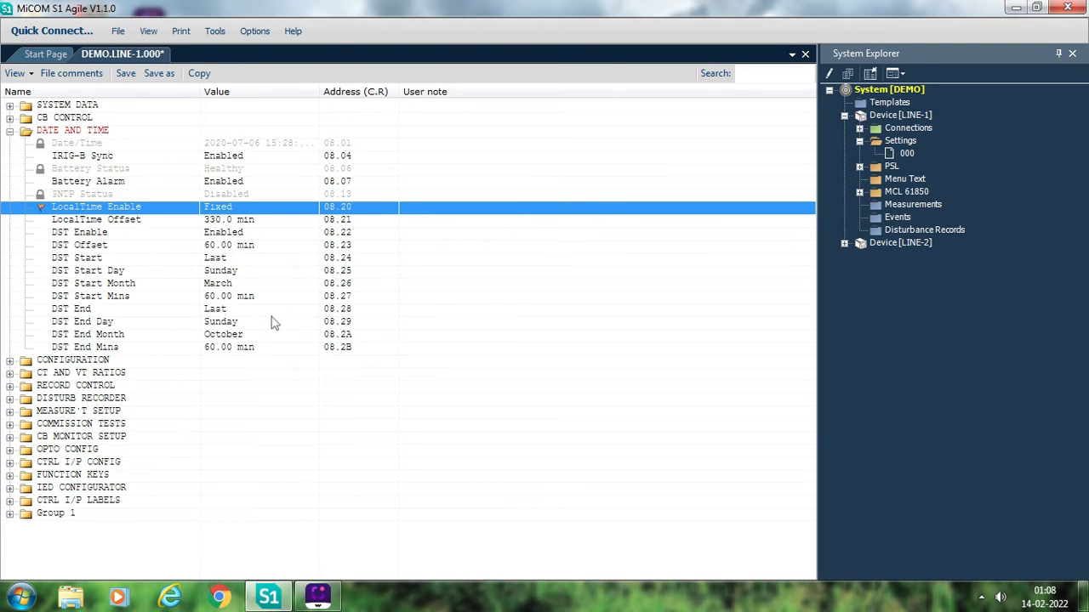
- Set DST Enable to Disabled and save the settings file
double_click(226, 235)
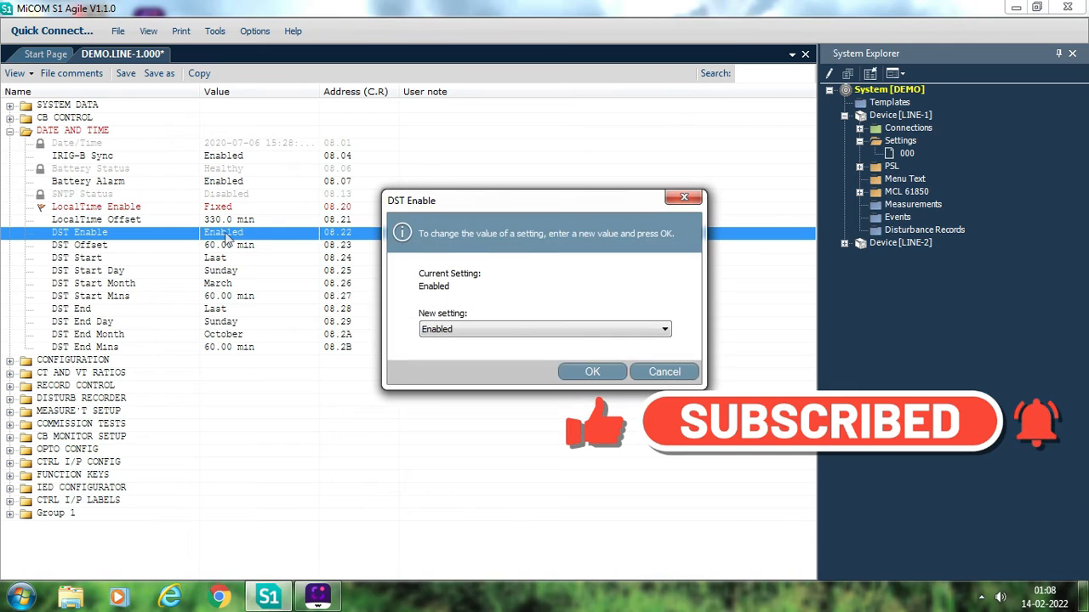
click(513, 332)
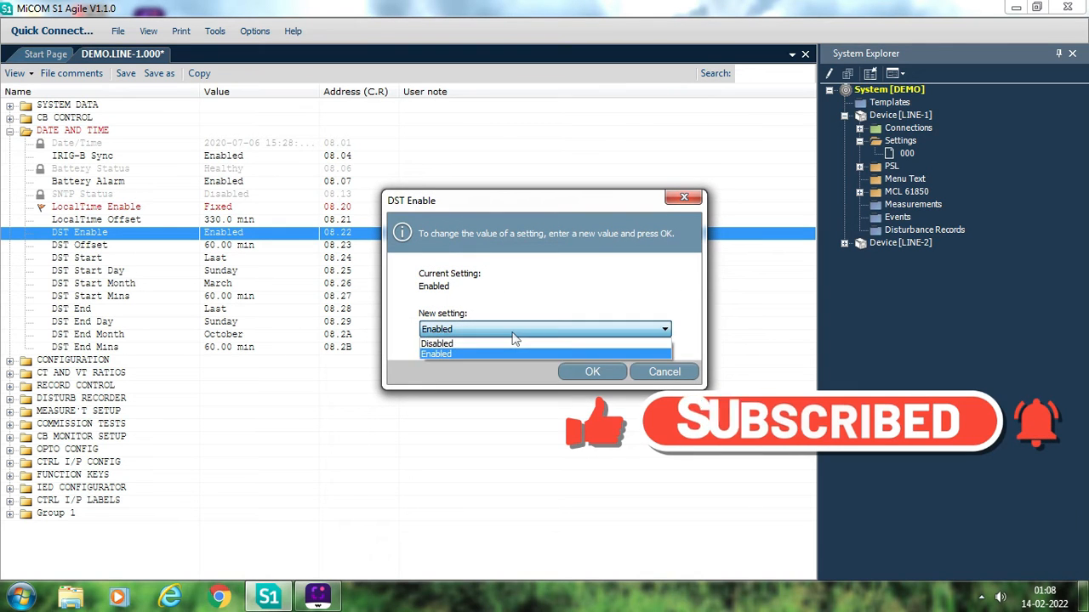
click(450, 343)
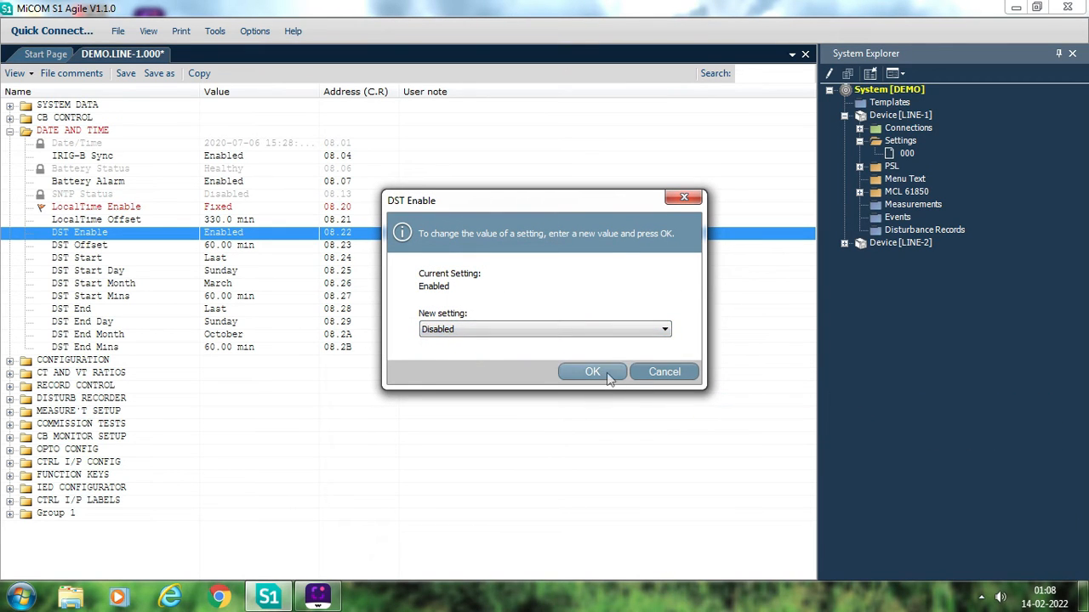
click(595, 372)
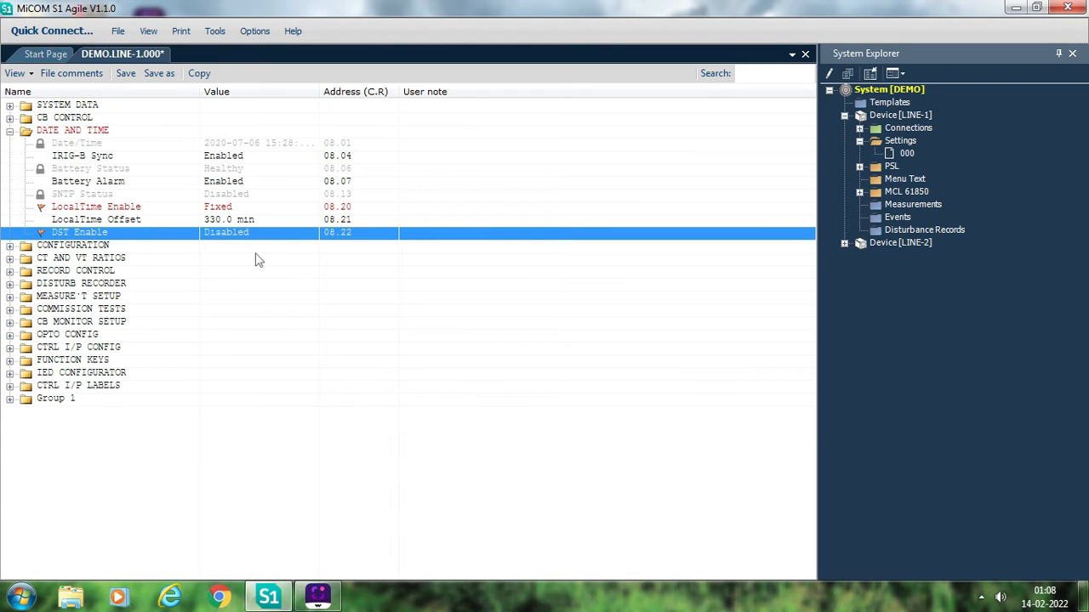
click(126, 75)
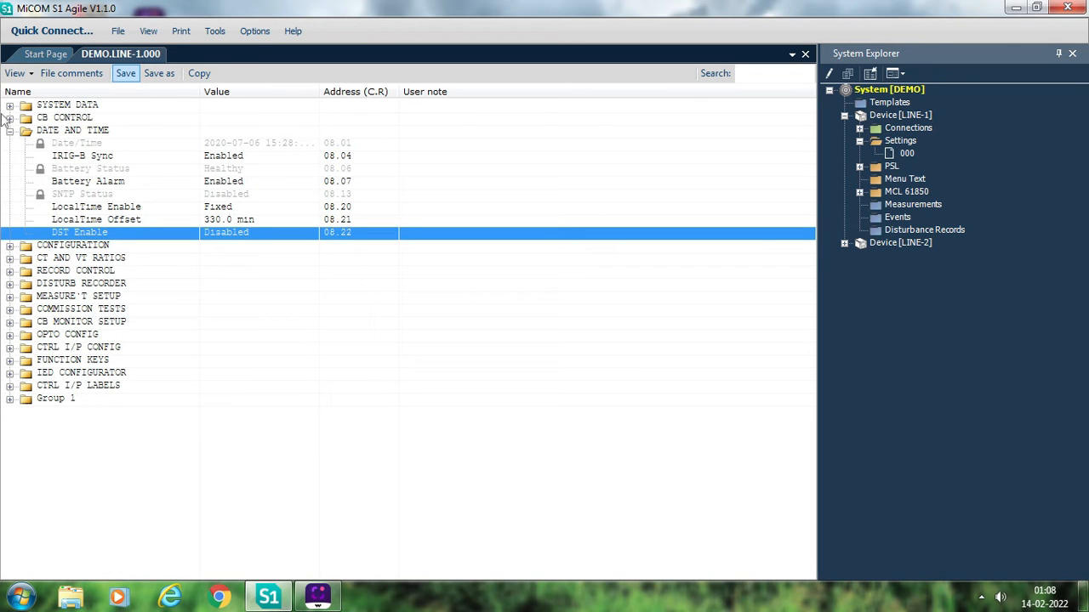
- Collapse DATE AND TIME and review Setting Group 1, Power-Swing and Dist. Protection under CONFIGURATION
click(10, 131)
click(9, 143)
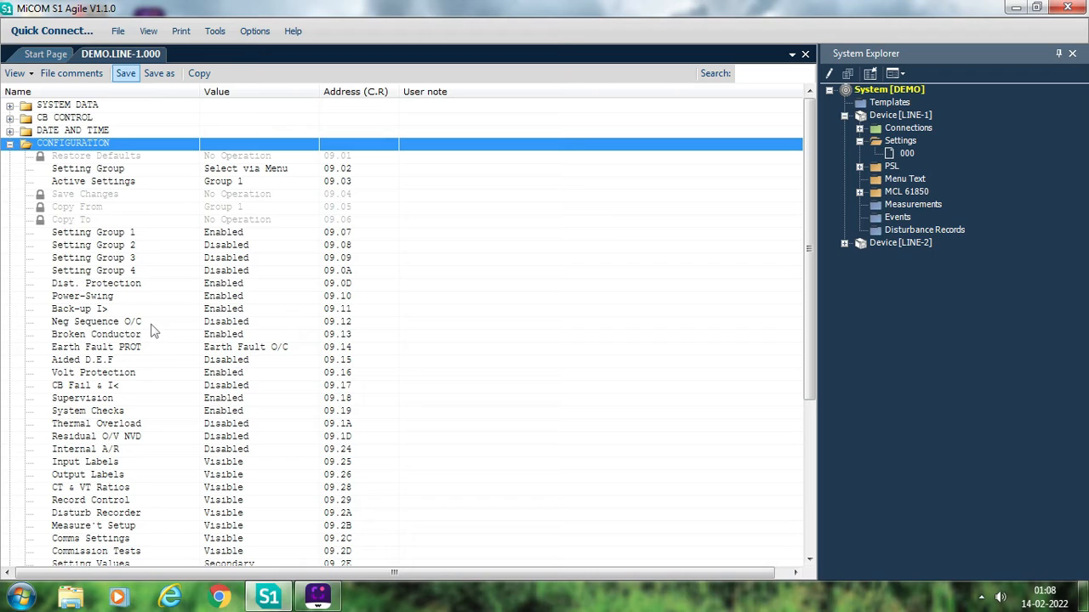
click(240, 237)
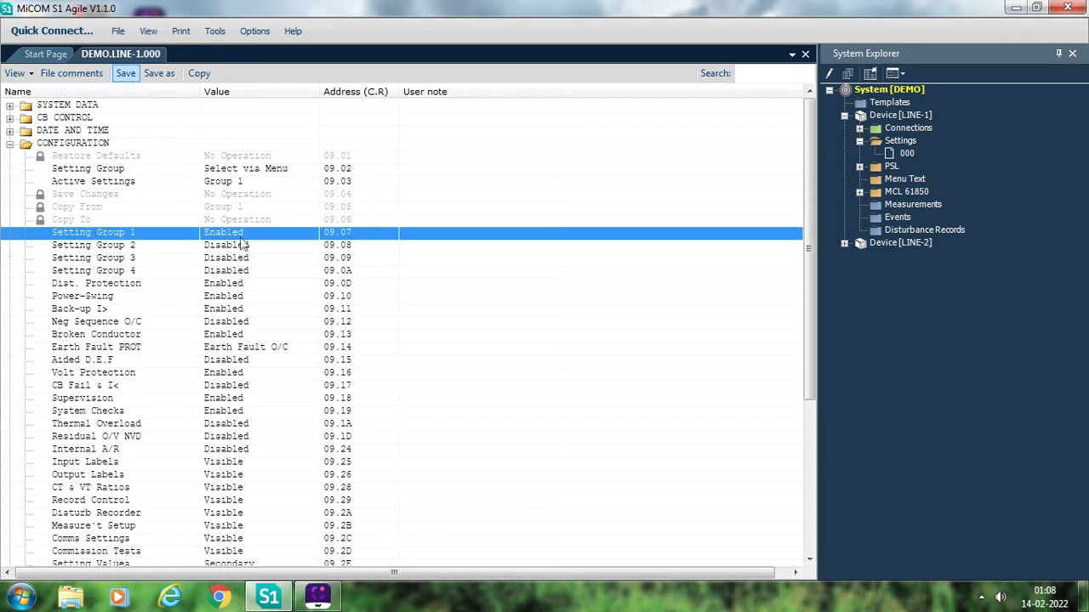
click(254, 296)
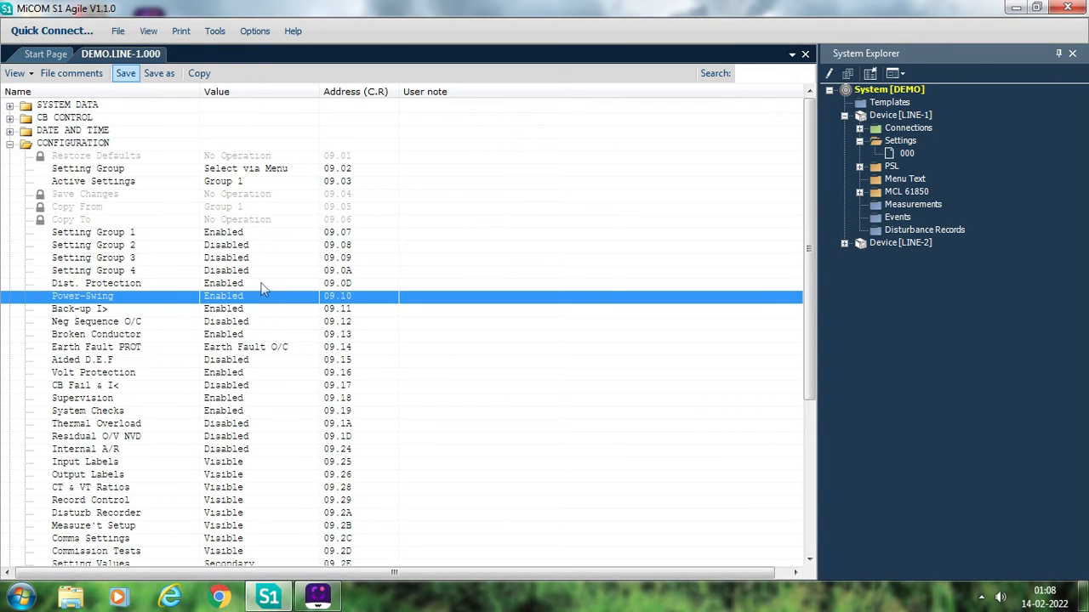
click(264, 286)
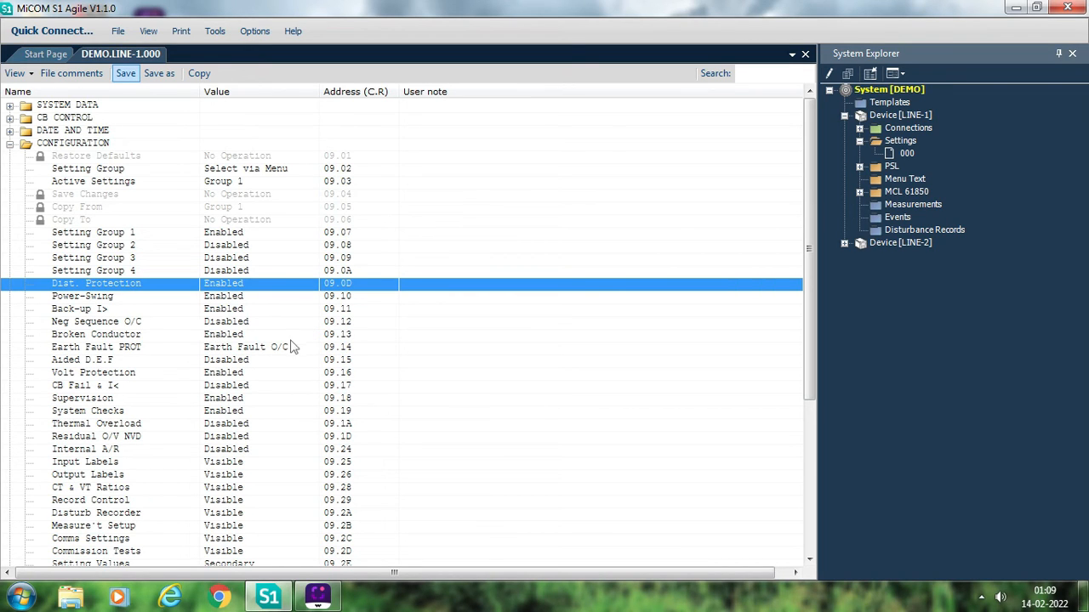
- Check the Disabled and Enabled options for Back-up I> under CONFIGURATION and accept the setting as Enabled
double_click(226, 311)
click(544, 333)
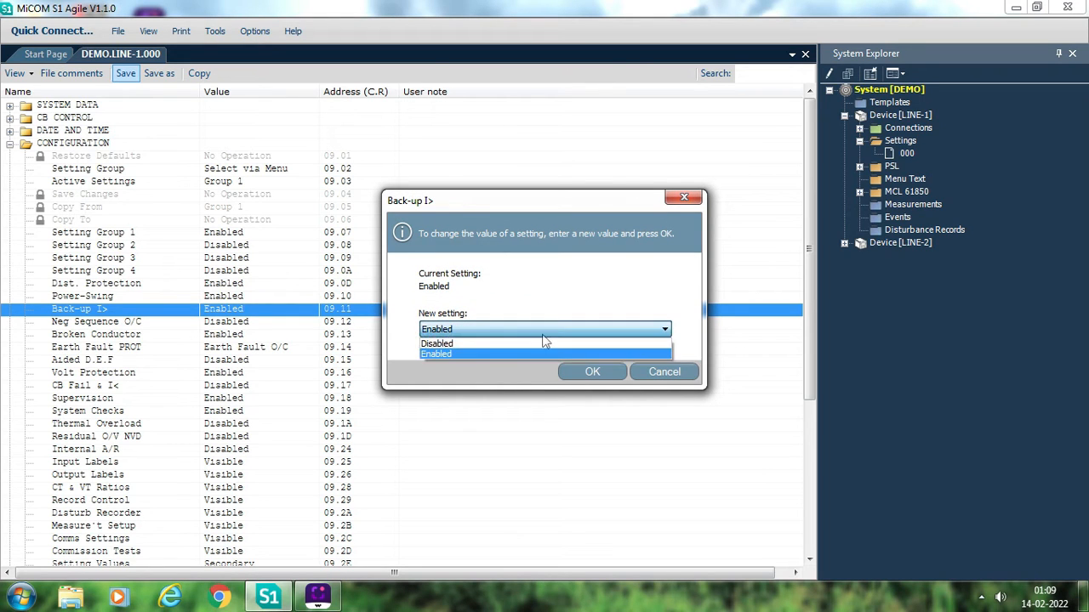
click(474, 345)
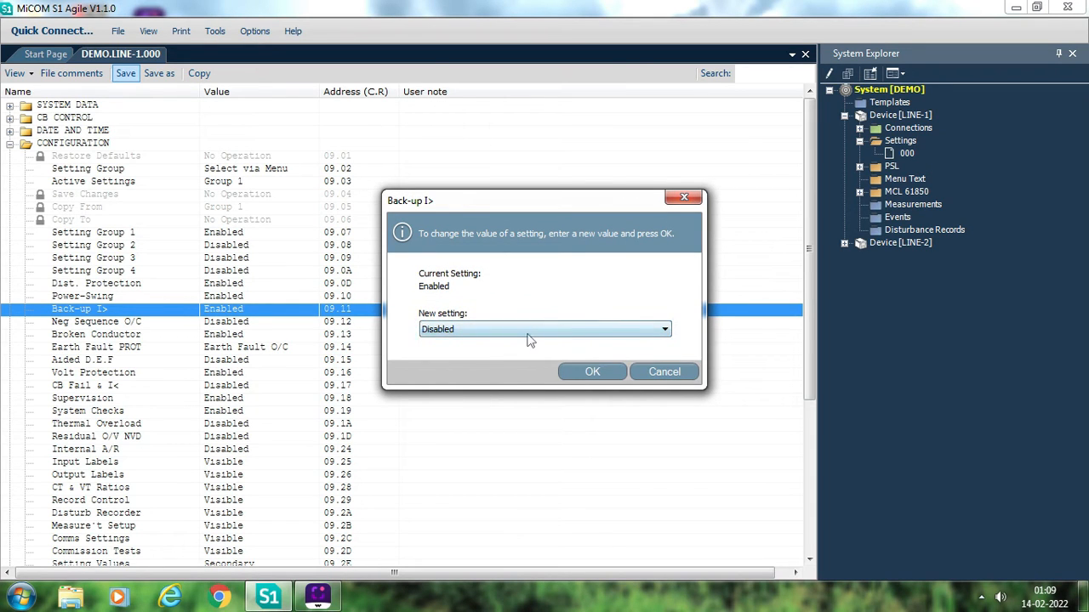
click(529, 340)
click(482, 357)
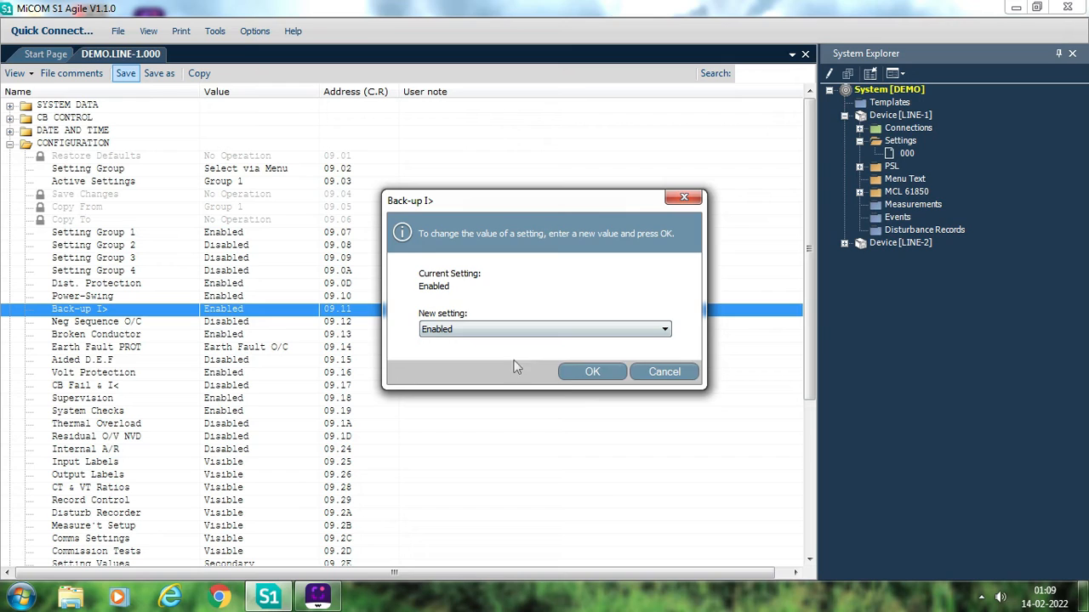
click(587, 373)
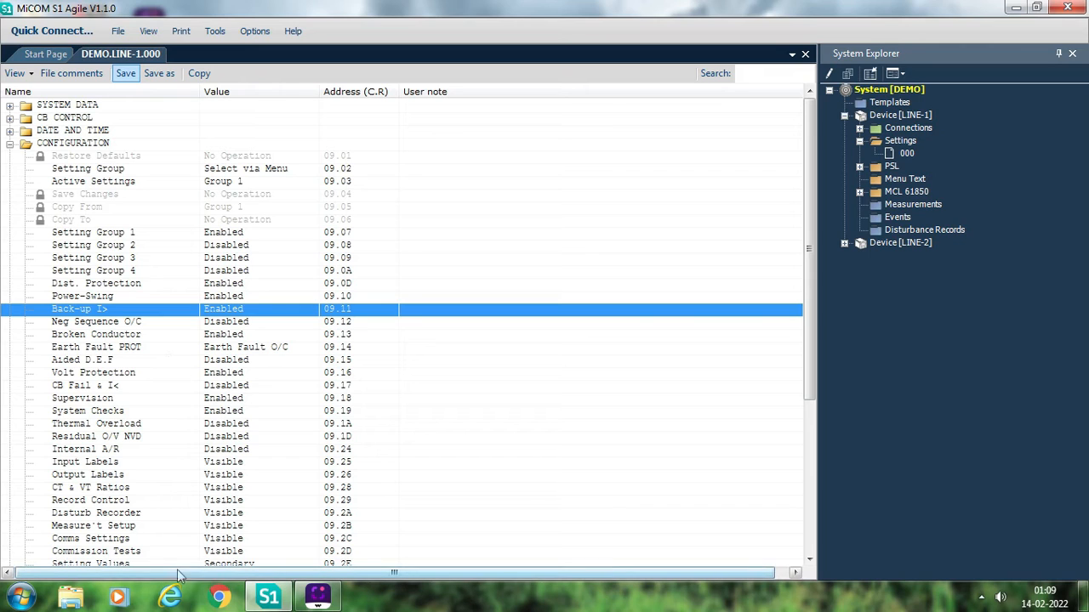
- Review the remaining CONFIGURATION entries from Thermal Overload and Input Labels down to Function Key
click(194, 476)
click(245, 426)
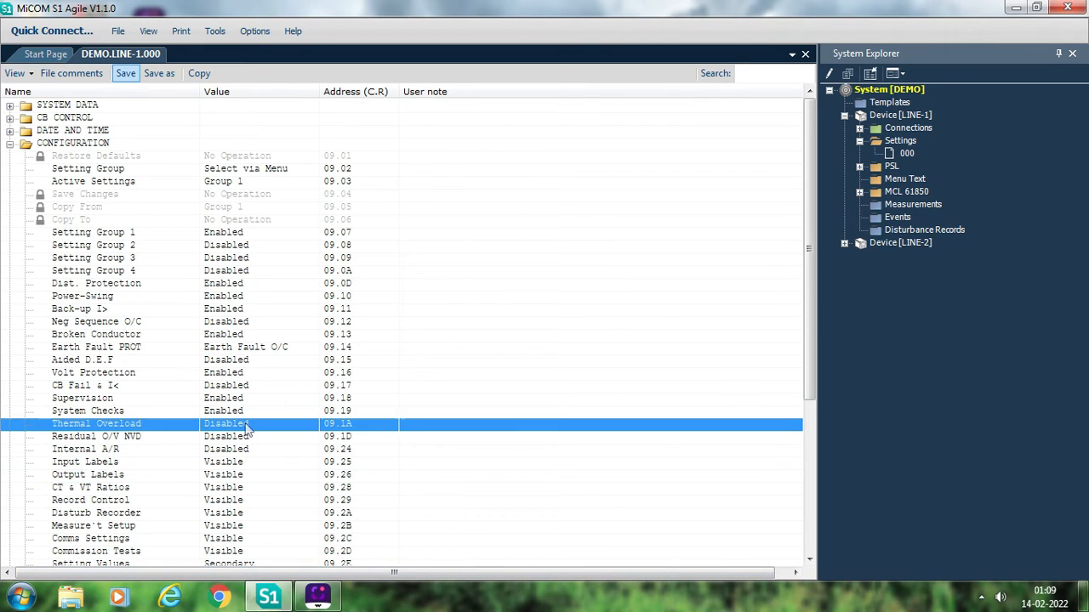
click(225, 464)
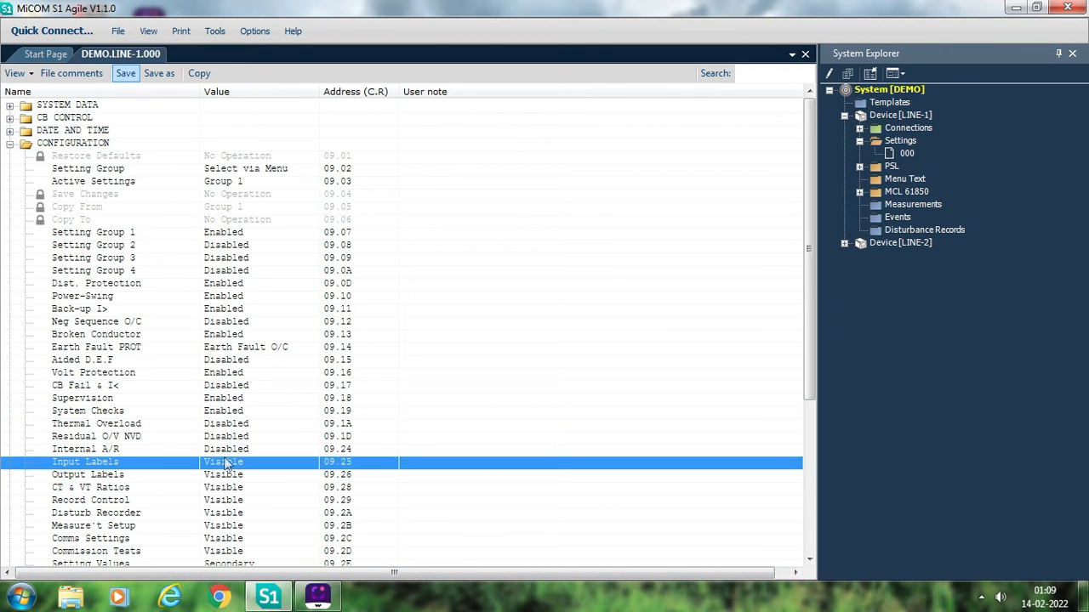
key(Down)
key(Down)
key(Down)
key(Down)
key(Down)
key(Down)
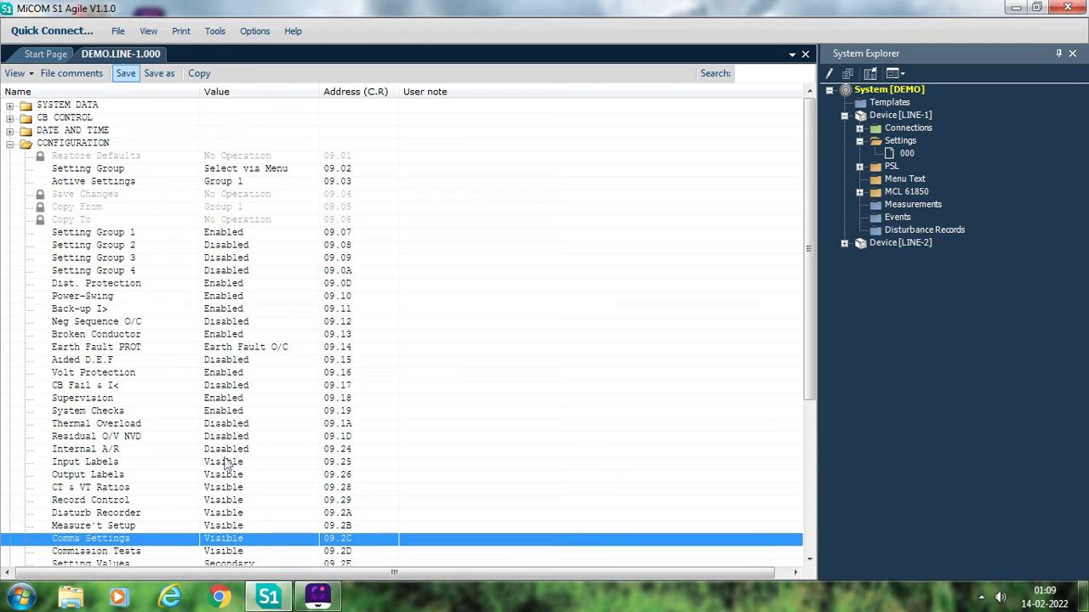
key(Down)
key(Down)
key(Down)
key(Down)
key(Down)
key(Down)
key(Down)
key(Down)
key(Down)
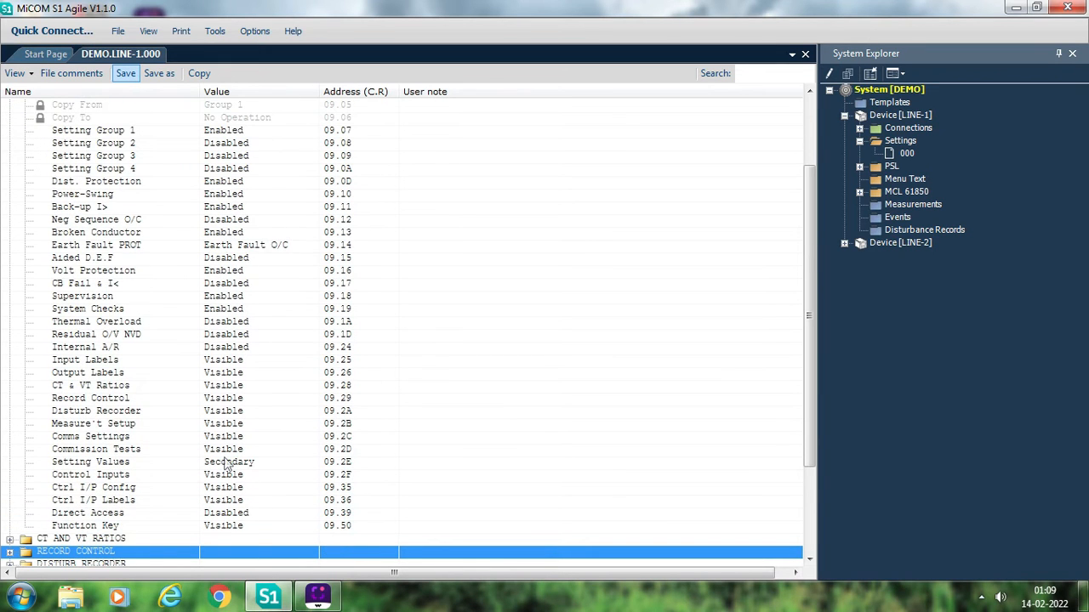
key(Down)
- Open the Setting Values entry under CONFIGURATION for viewing and cancel without changing it
key(Up)
key(Up)
key(Up)
key(Up)
key(Up)
key(Up)
key(Up)
key(Up)
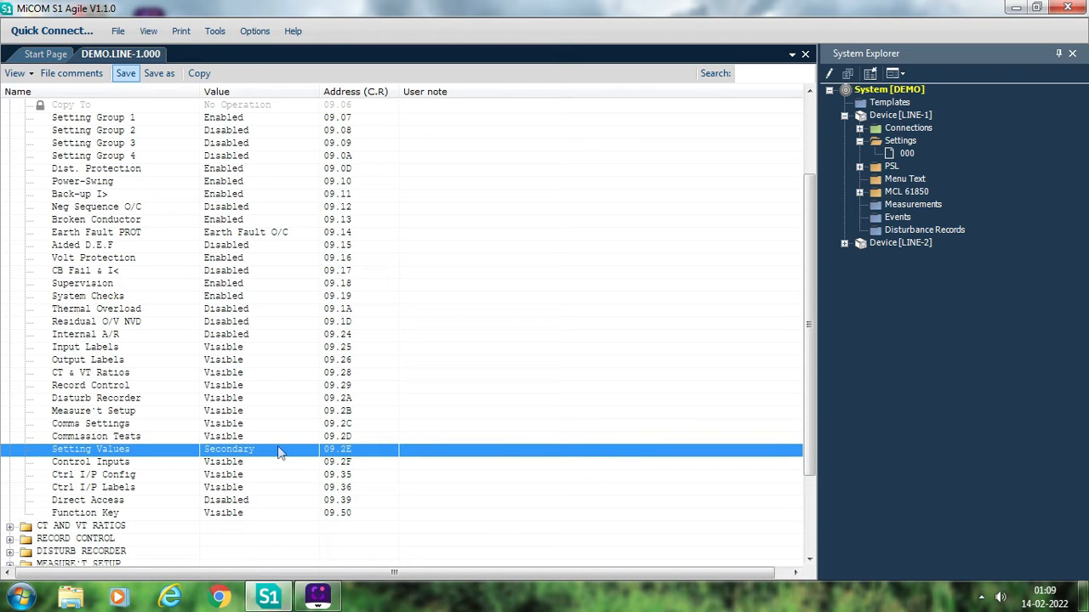
double_click(281, 452)
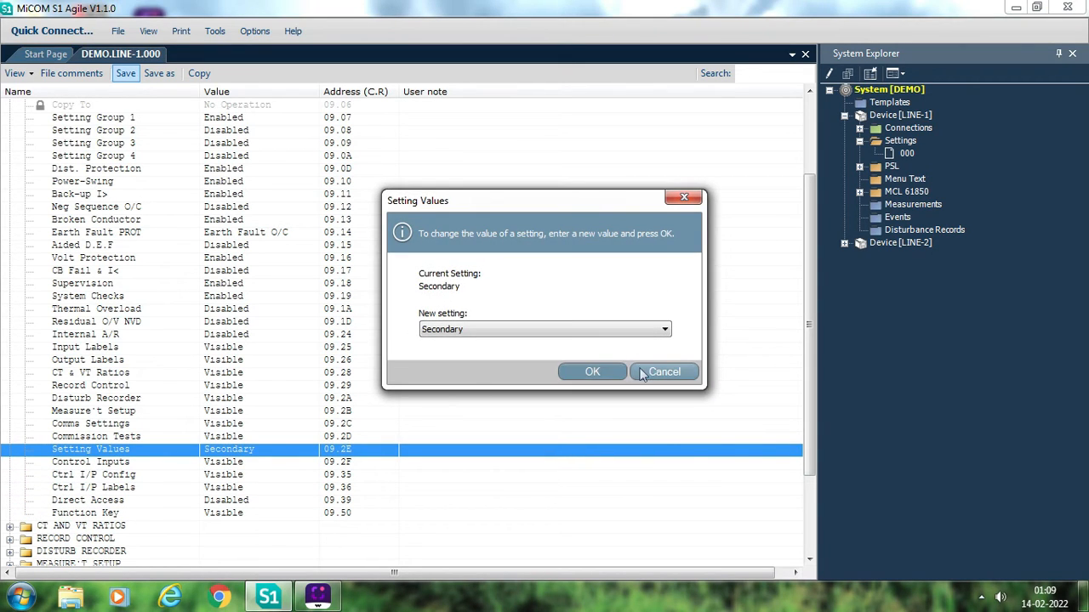
click(641, 375)
- Return to the start of CONFIGURATION, collapse it, and expand CT AND VT RATIOS to review the transformer ratios
key(Up)
key(Up)
key(Up)
key(Up)
key(Up)
key(Up)
key(Up)
key(Up)
key(Up)
key(Up)
key(Up)
key(Up)
key(Up)
key(Up)
key(Up)
key(Up)
key(Up)
key(Up)
key(Up)
key(Up)
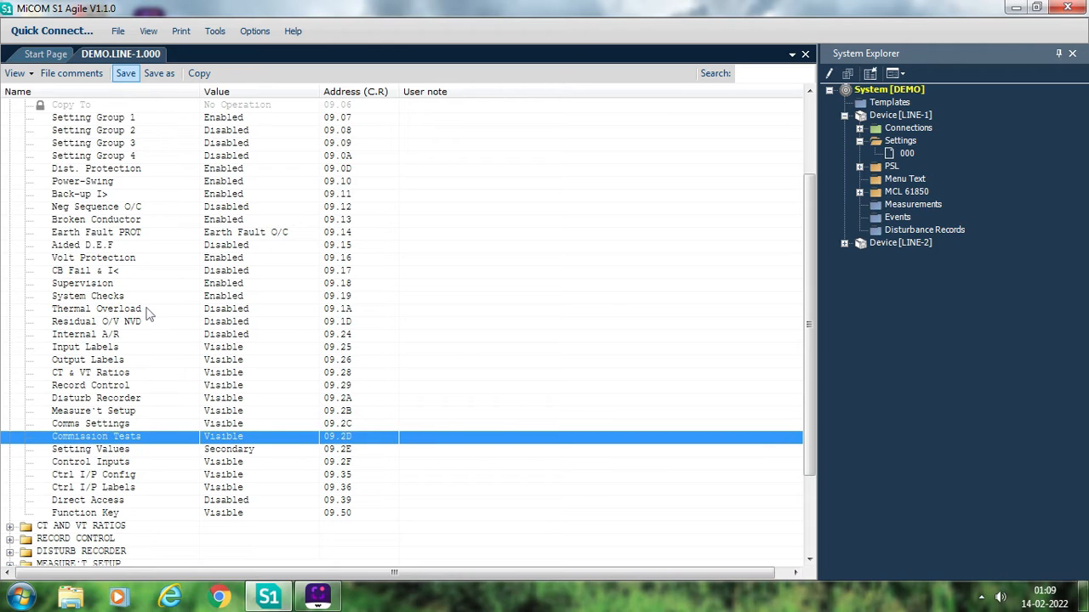
key(Up)
key(Up)
key(Up)
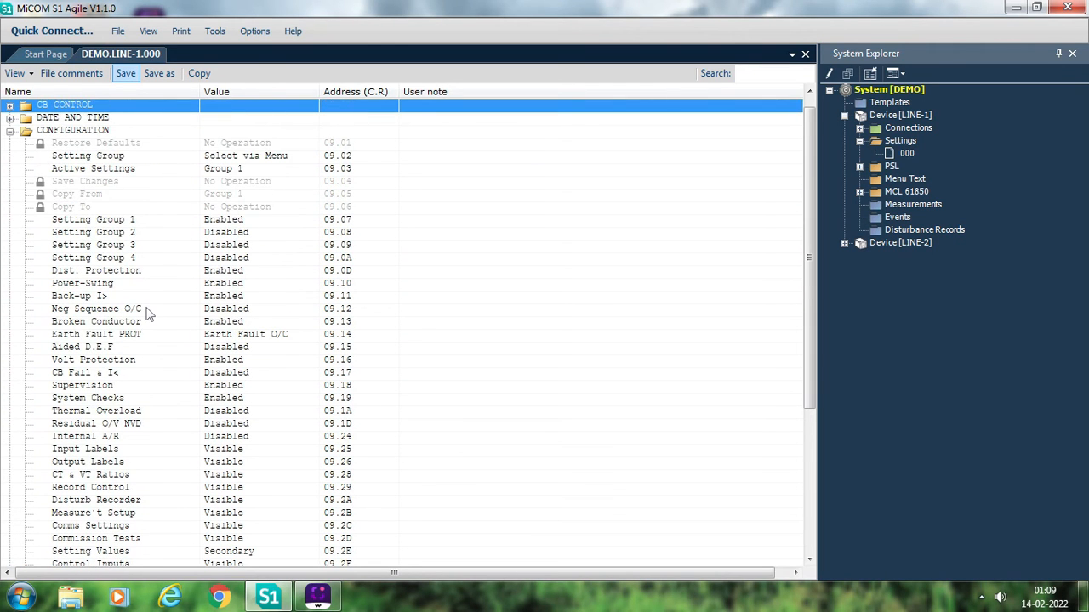
click(9, 133)
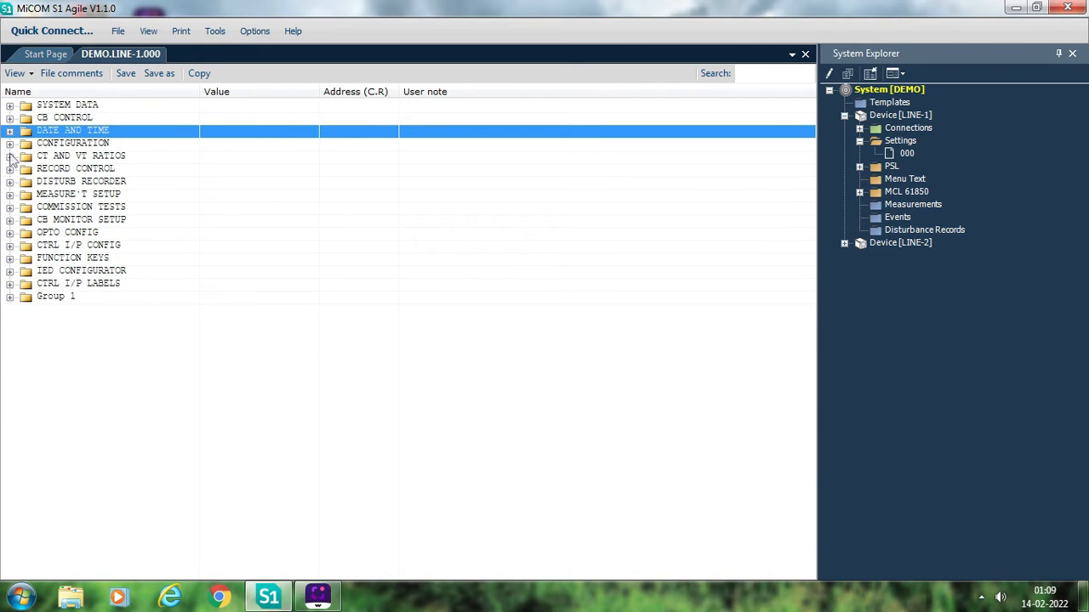
click(9, 157)
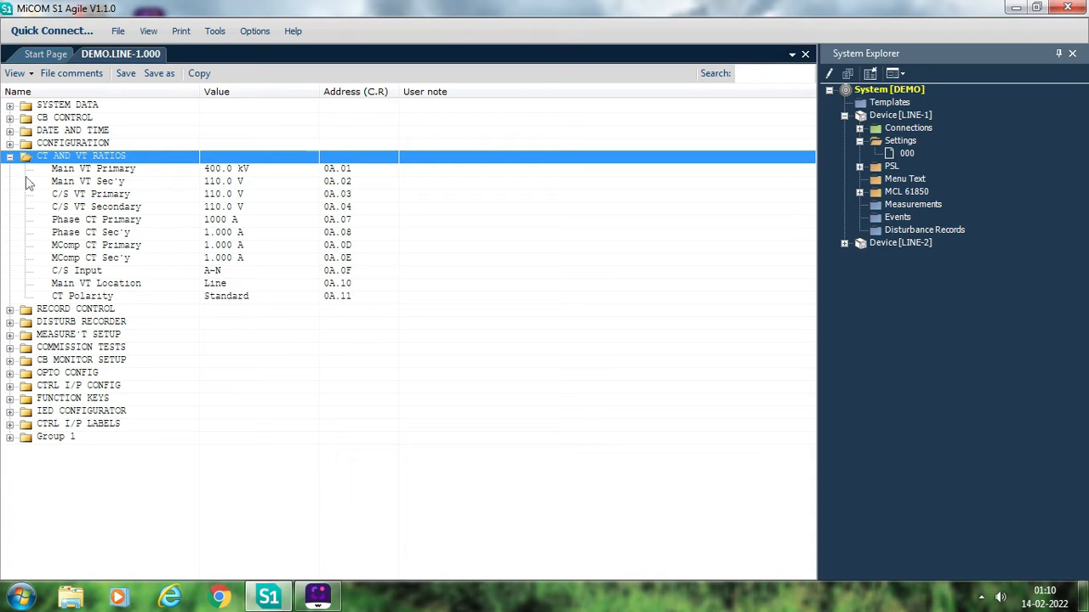
- View the options available for CT Polarity, cancel without changing it, and collapse CT AND VT RATIOS
double_click(277, 298)
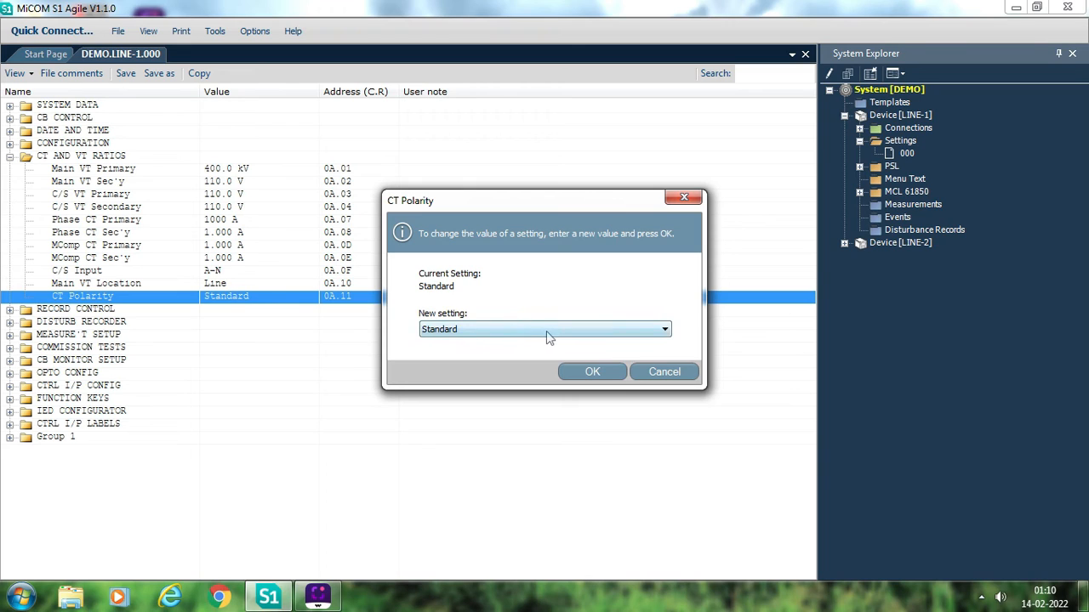
click(547, 334)
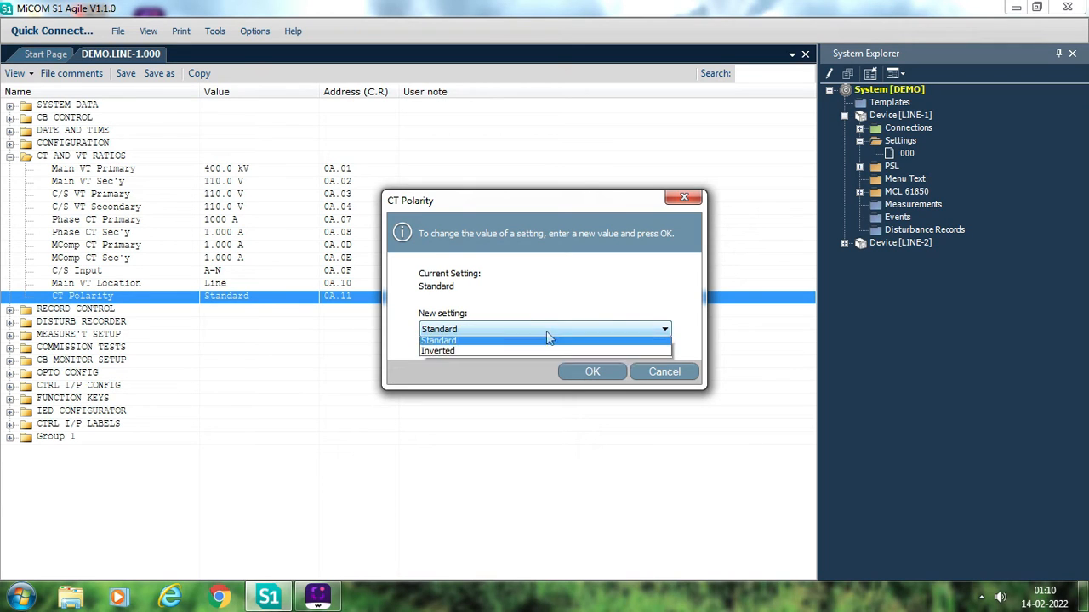
click(298, 348)
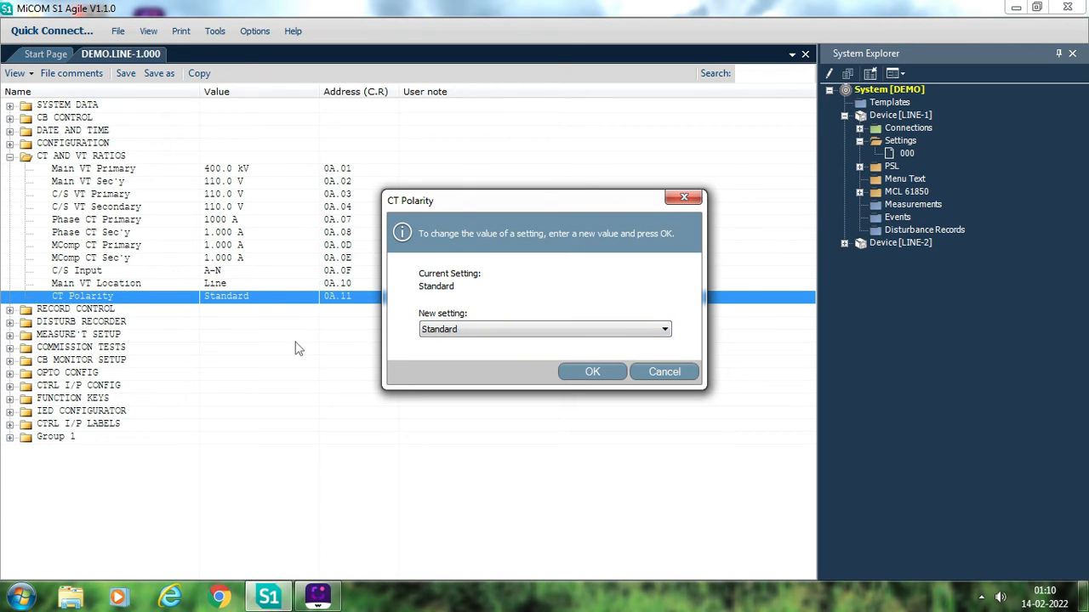
click(663, 372)
click(10, 158)
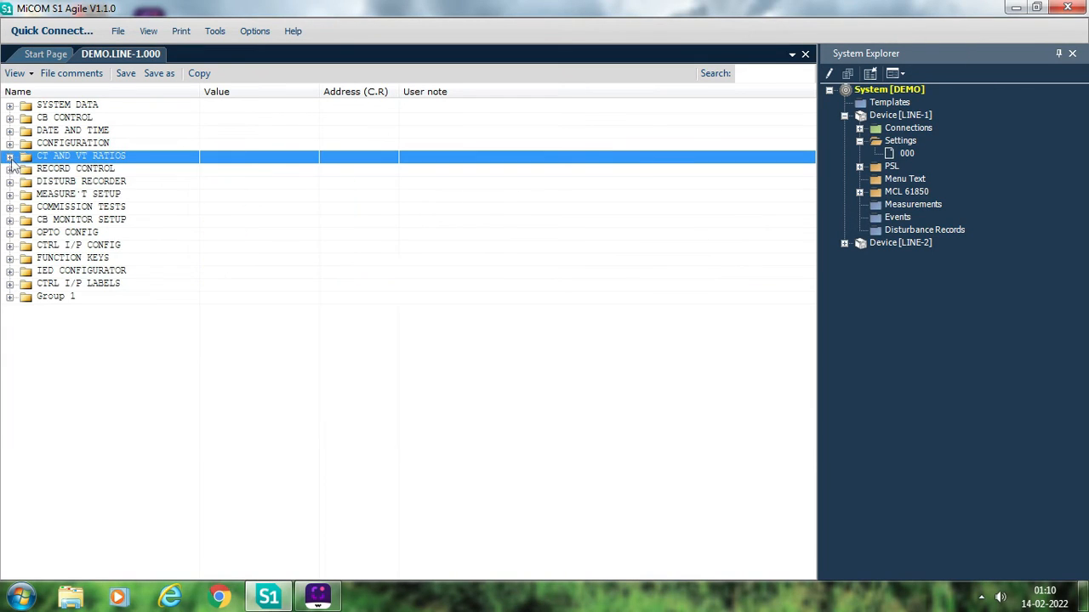
- Look over the RECORD CONTROL settings, collapse them, and expand DISTURB RECORDER
click(9, 170)
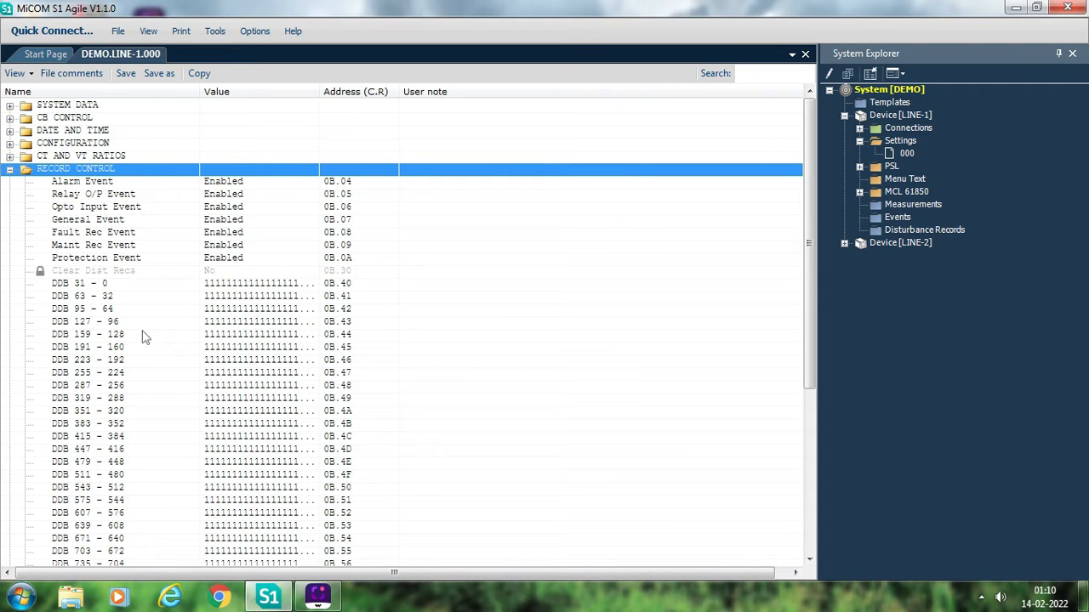
click(9, 169)
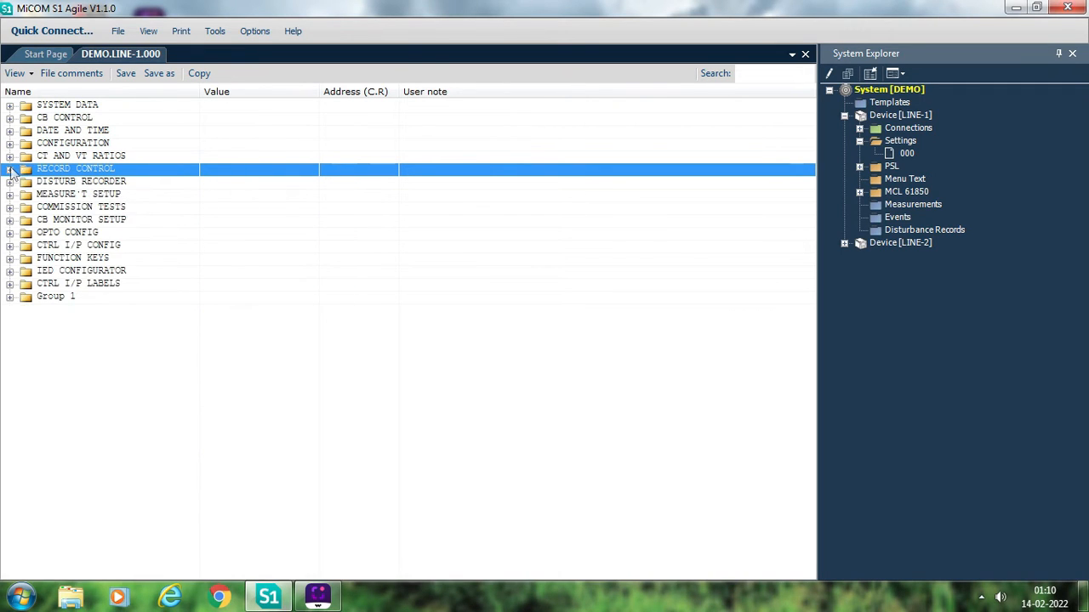
click(10, 182)
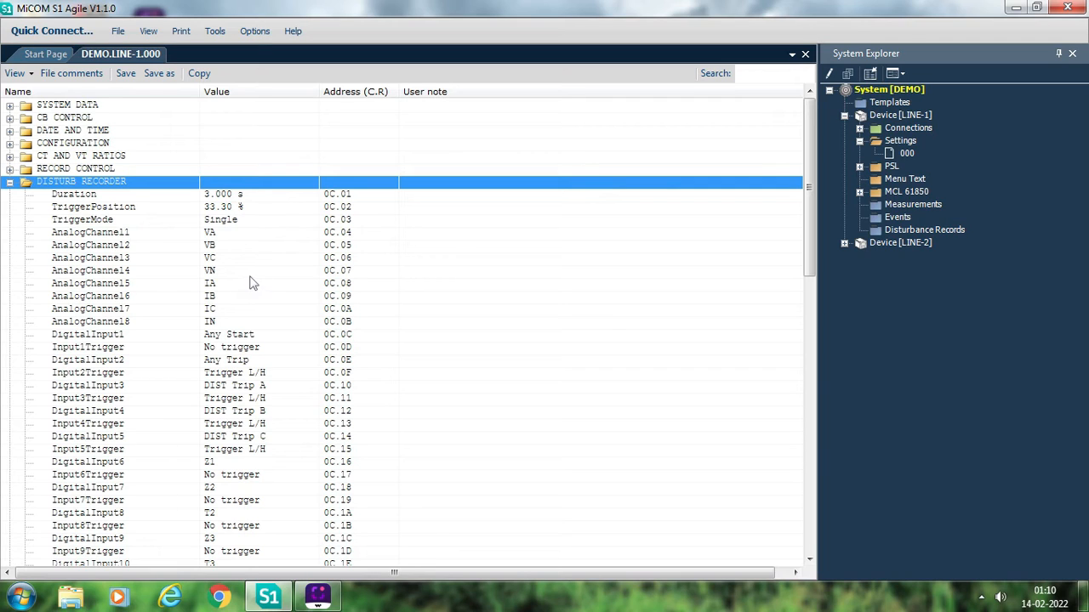
- View the signals available for DigitalInput1 in DISTURB RECORDER, try Any Trip, and cancel the change
double_click(262, 336)
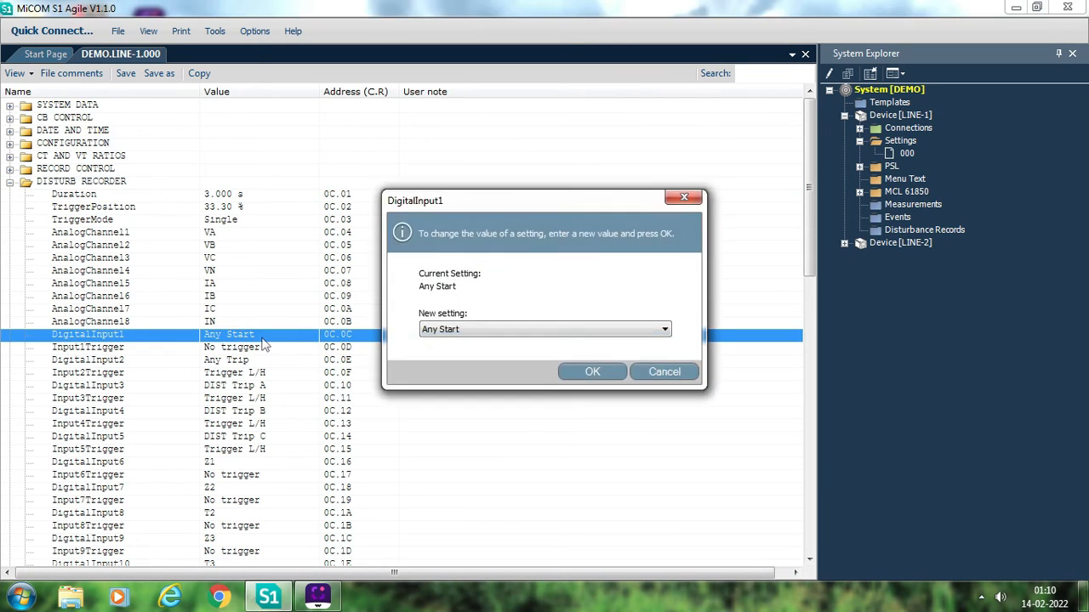
click(567, 329)
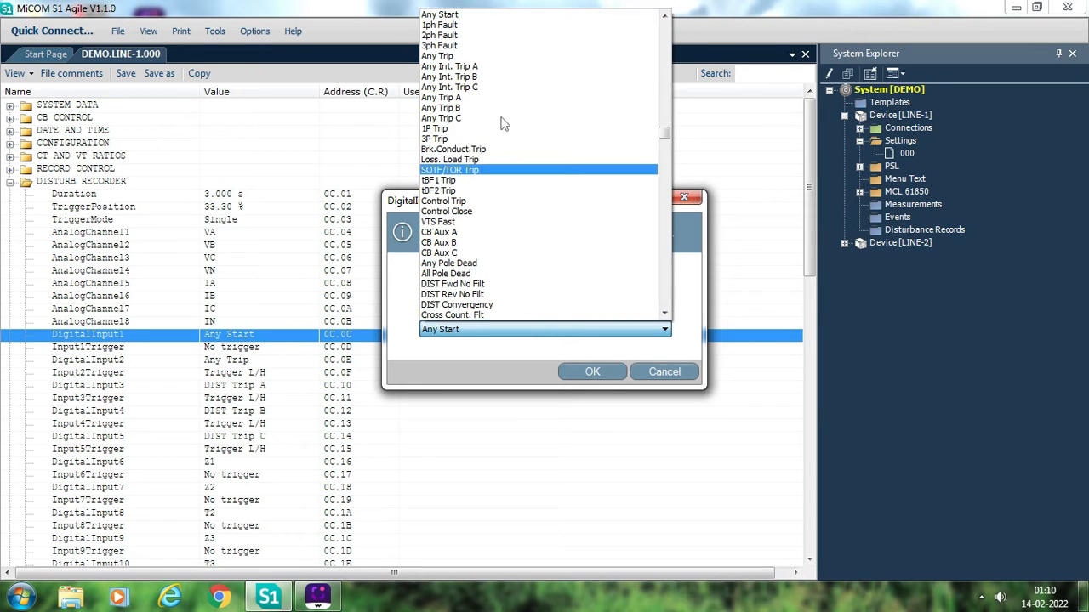
click(449, 57)
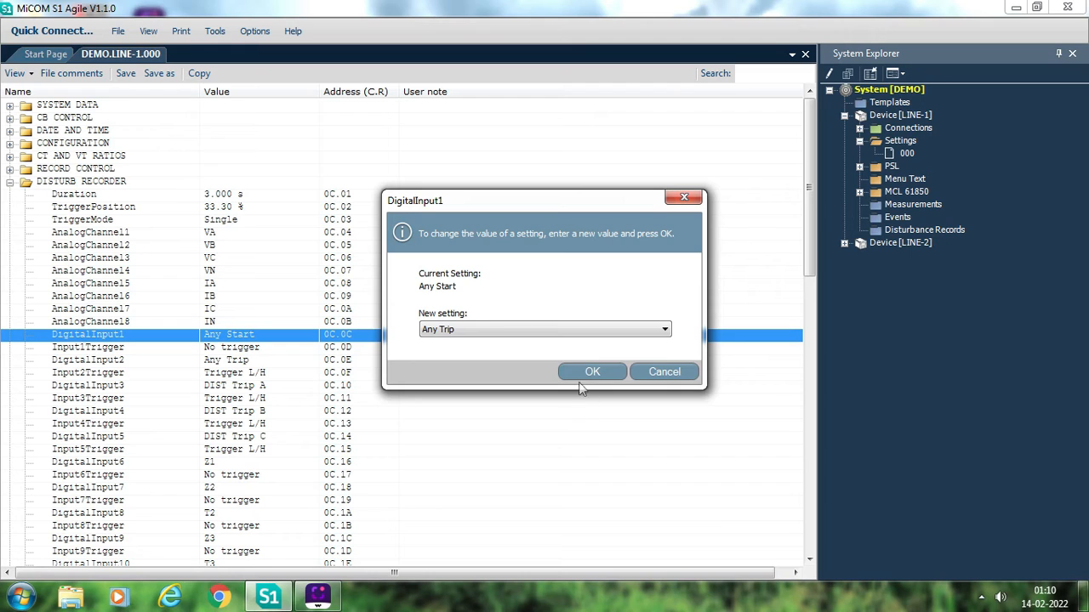
click(651, 375)
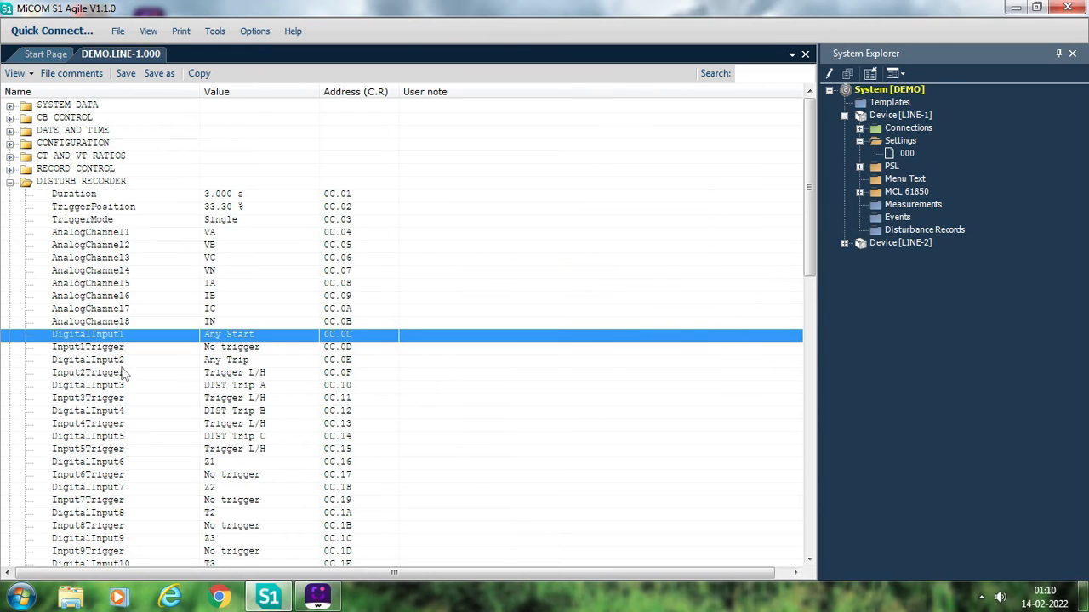
- View the options for Input1Trigger in DISTURB RECORDER, try Trigger L/H and Trigger H/L, and cancel the change
double_click(277, 352)
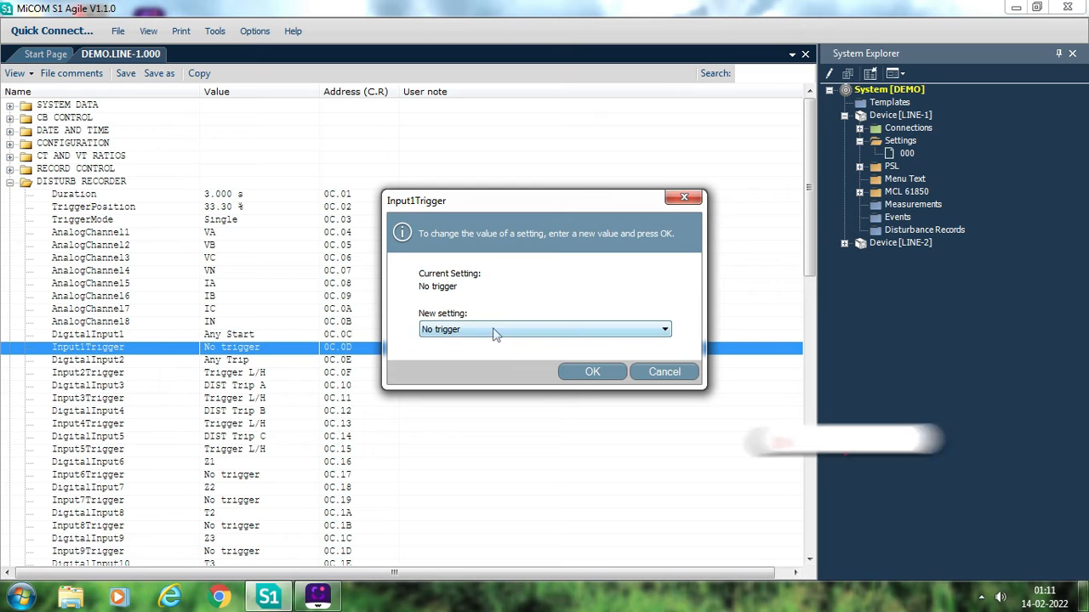
click(493, 330)
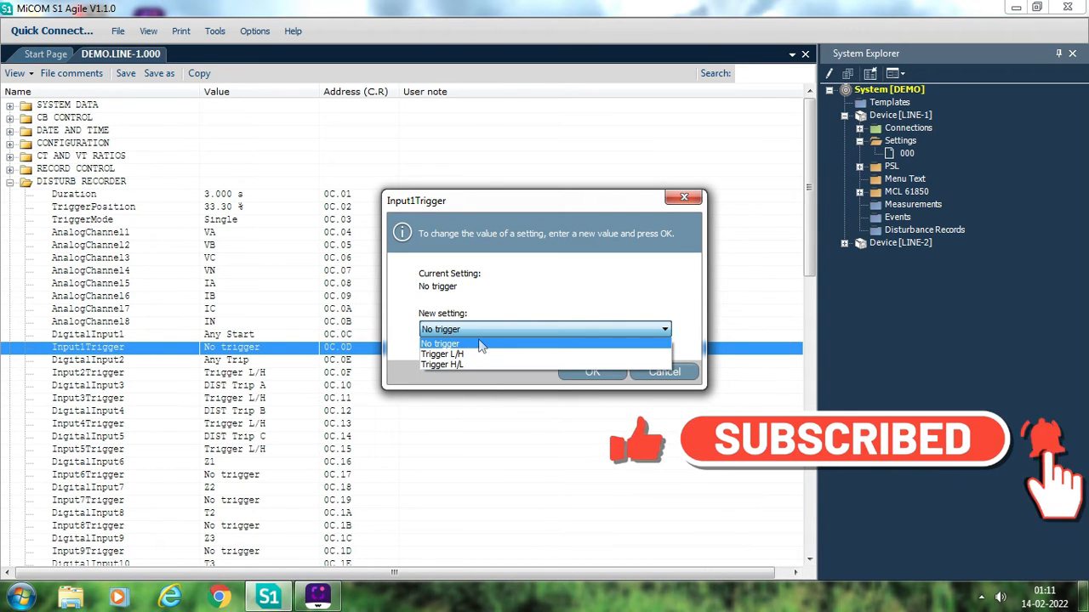
click(452, 354)
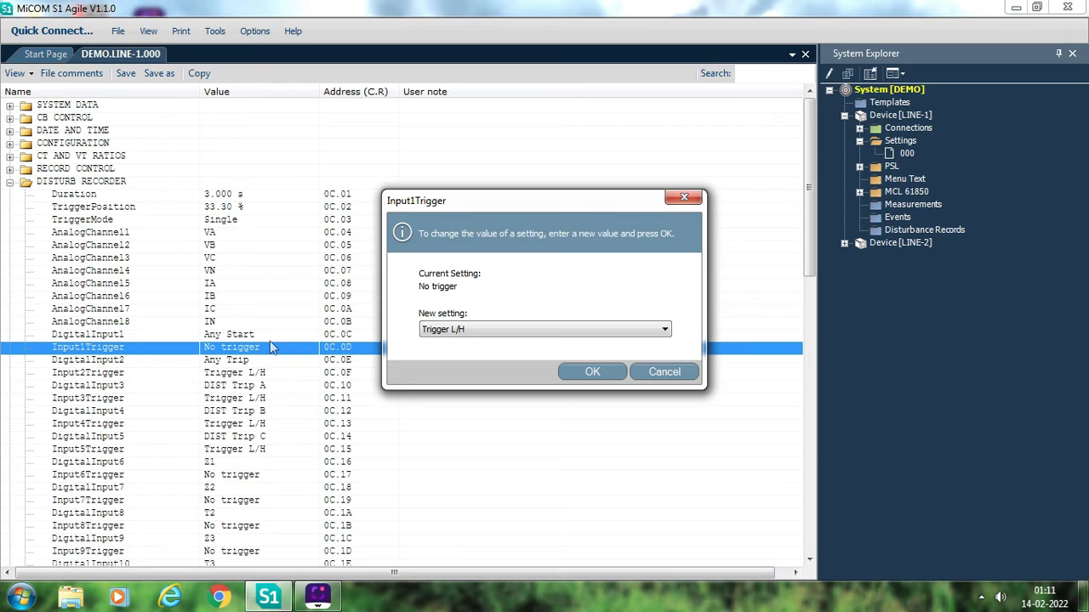
click(557, 333)
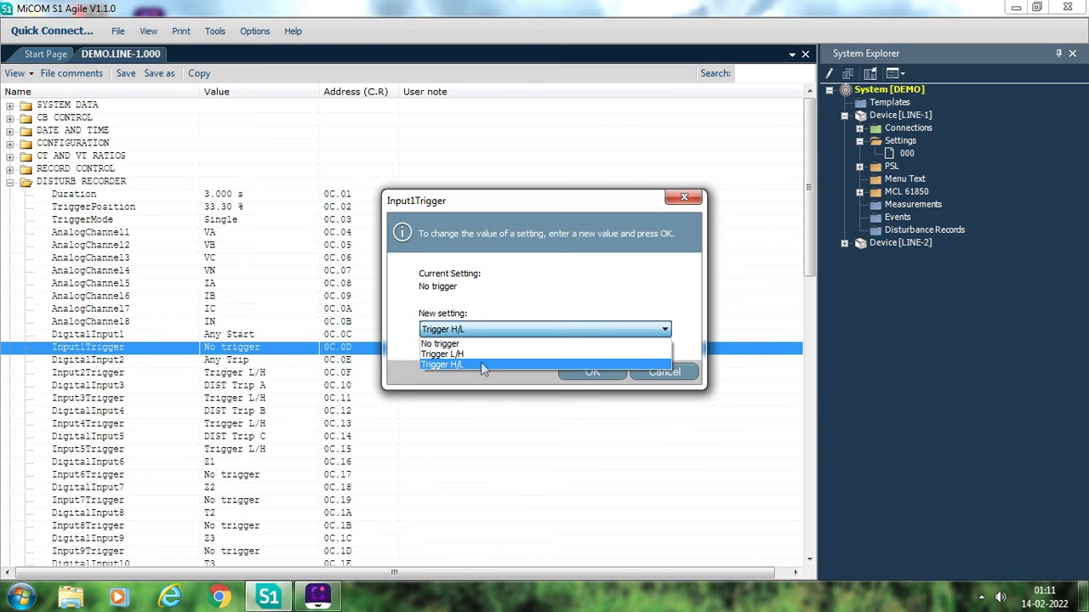
click(480, 361)
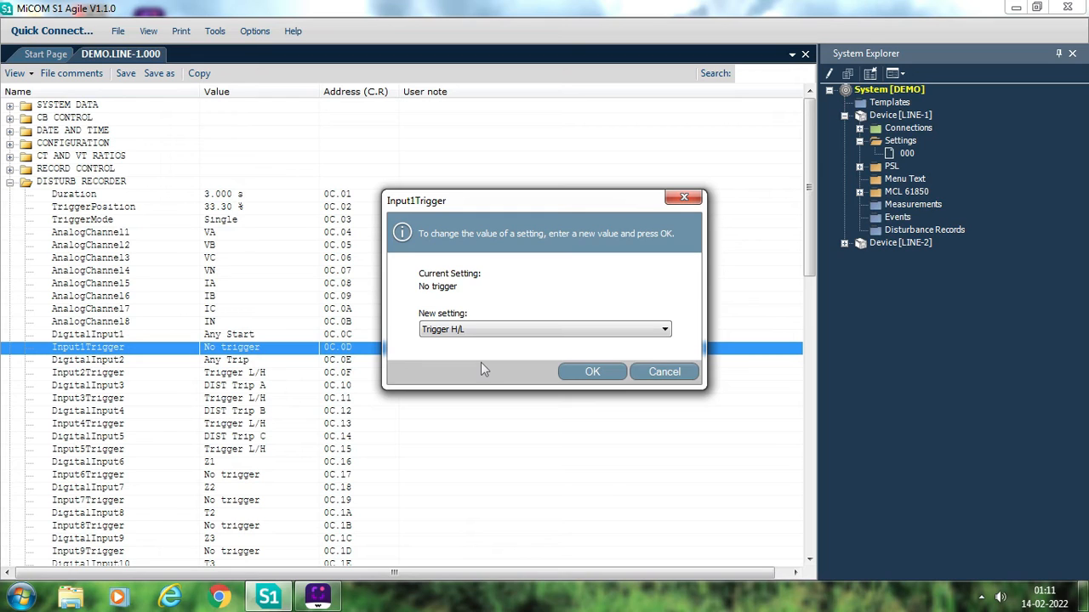
click(656, 373)
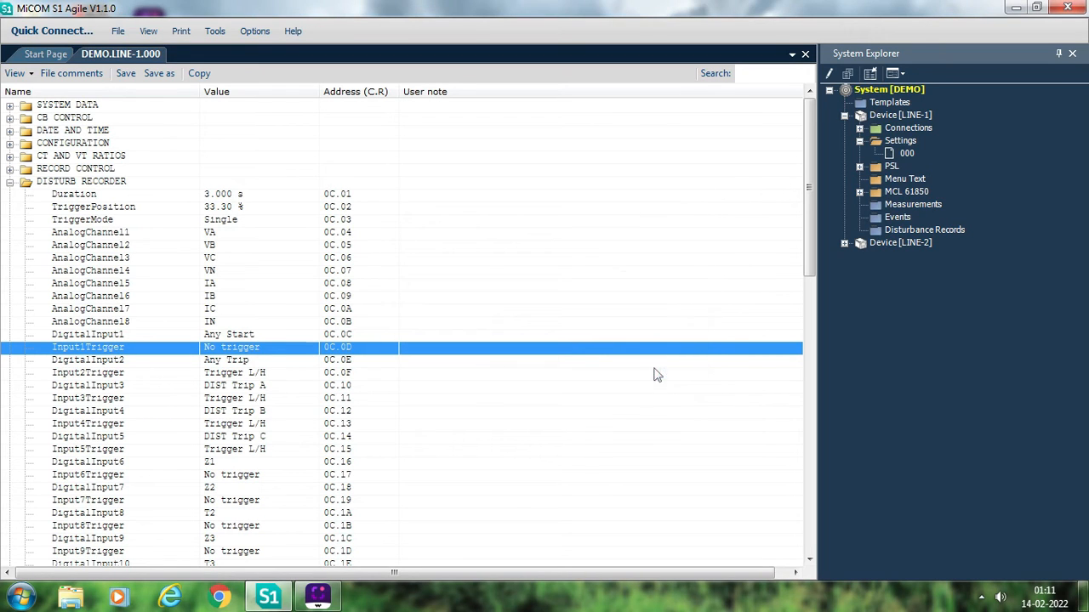
- Review the digital input and trigger assignments in DISTURB RECORDER from DigitalInput2 through DigitalInput27
click(257, 360)
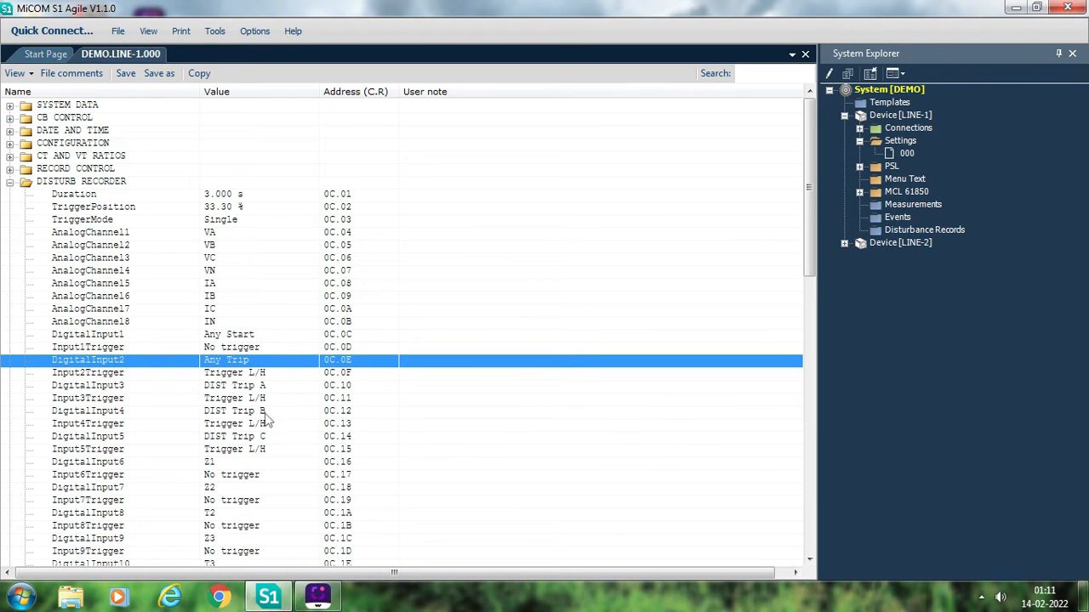
key(Down)
key(Down)
key(Down)
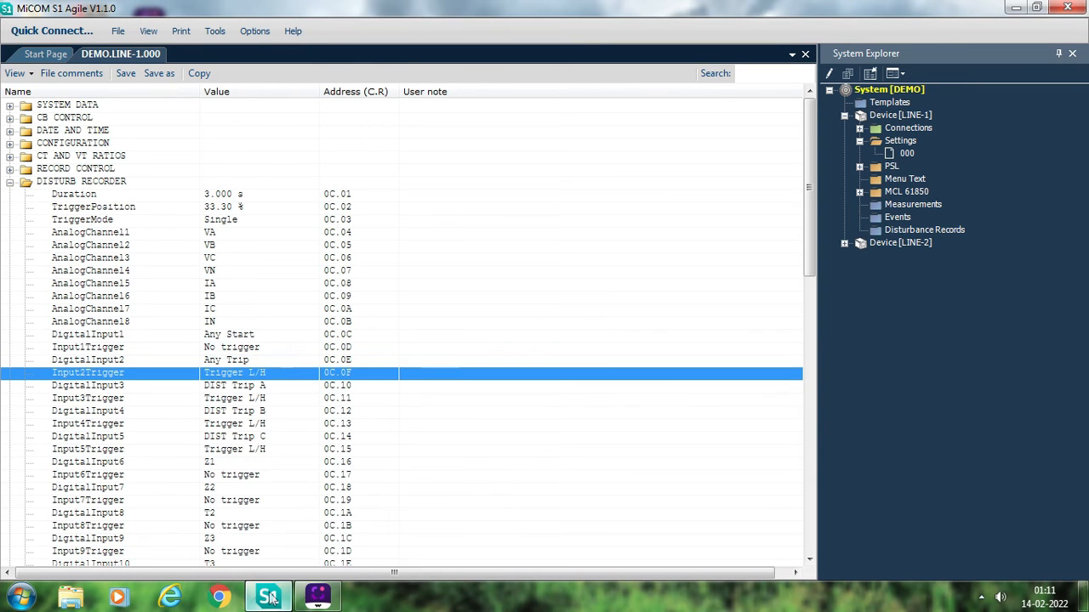
key(Down)
key(Down)
key(Down)
key(Down)
key(Down)
key(Down)
key(Down)
key(Down)
key(Down)
key(Down)
key(Down)
key(Down)
key(Down)
key(Down)
key(Down)
key(Down)
key(Down)
key(Down)
key(Down)
key(Down)
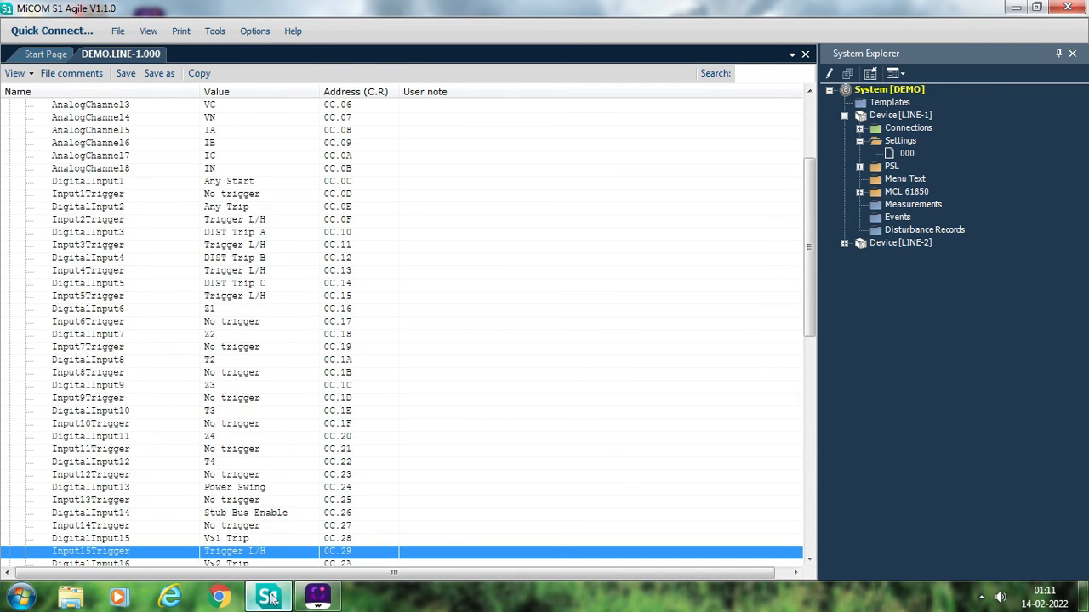
key(Down)
key(Down)
key(Down)
key(Down)
key(Down)
key(Down)
key(Down)
key(Down)
key(Down)
key(Down)
key(Down)
key(Down)
key(Down)
key(Down)
key(Down)
key(Down)
key(Down)
key(Down)
key(Down)
key(Down)
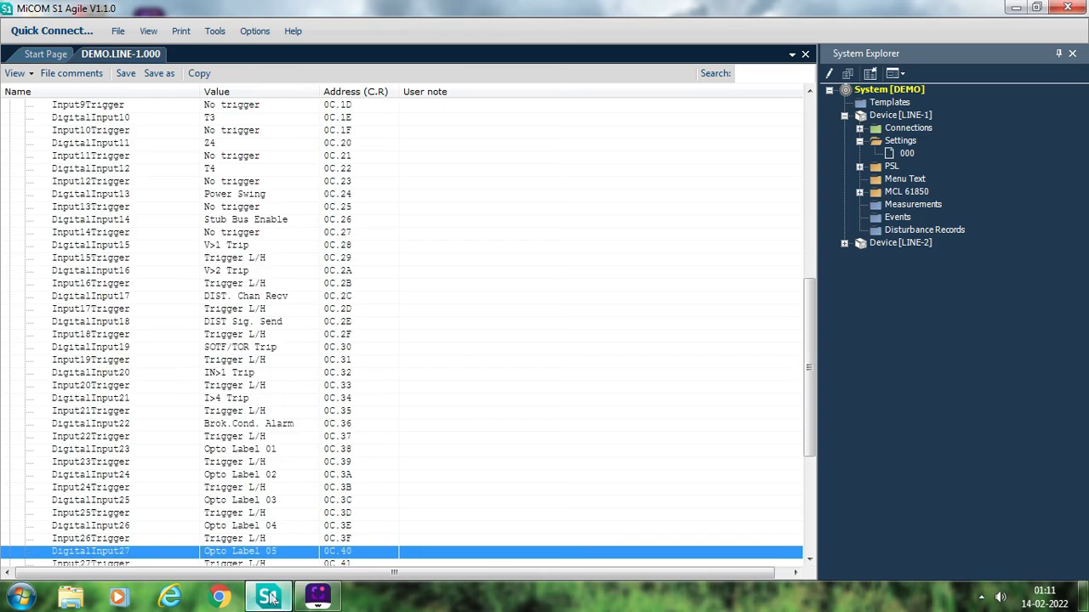
- Review the digital input and trigger assignments in DISTURB RECORDER through Input32Trigger, and go back up to Input3Trigger
key(Down)
key(Down)
key(Down)
key(Down)
key(Down)
key(Down)
key(Down)
key(Down)
key(Down)
key(Up)
key(Up)
key(Up)
key(Up)
key(Up)
key(Up)
key(Up)
key(Up)
key(Up)
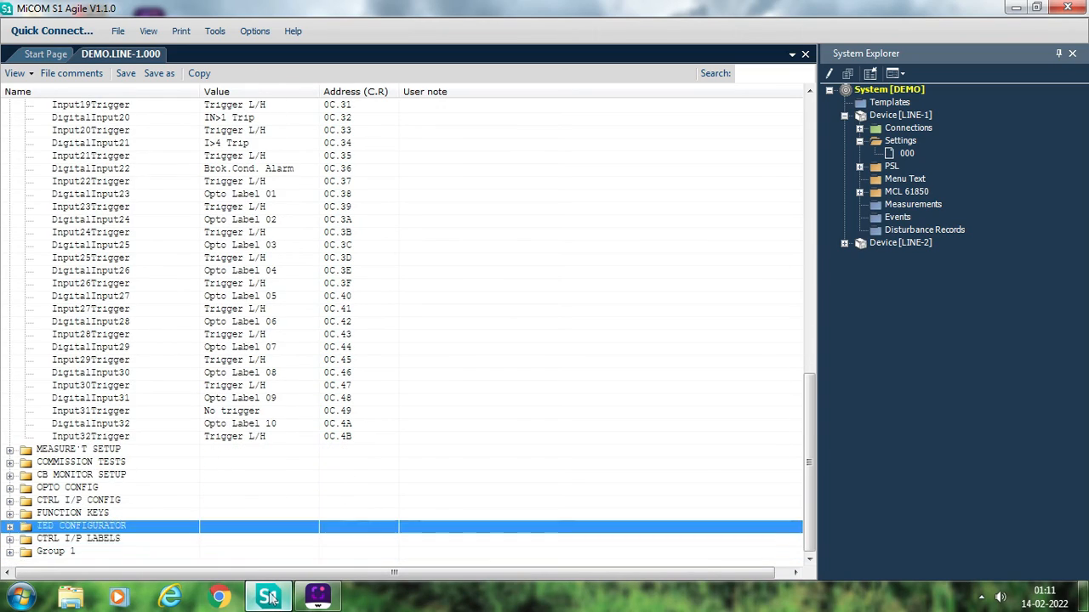
key(Up)
key(Up)
key(Up)
key(Up)
key(Up)
key(Up)
key(Up)
key(Up)
key(Up)
key(Up)
key(Up)
key(Up)
key(Up)
key(Up)
key(Up)
key(Up)
key(Up)
key(Up)
key(Up)
key(Up)
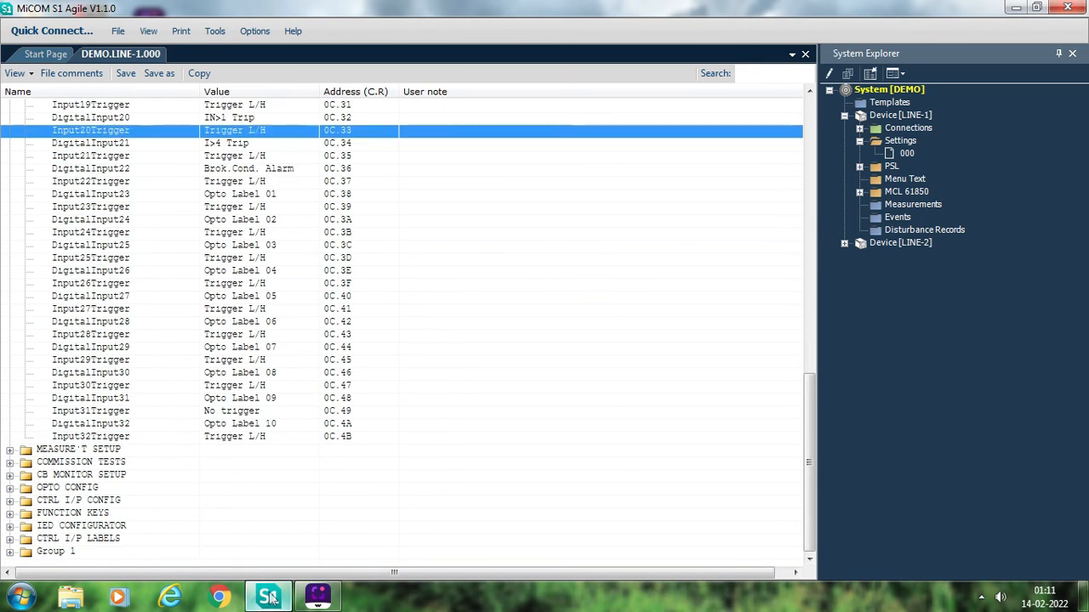
key(Up)
key(Up)
key(Up)
key(Up)
key(Up)
key(Up)
key(Up)
key(Up)
key(Up)
key(Up)
key(Up)
key(Up)
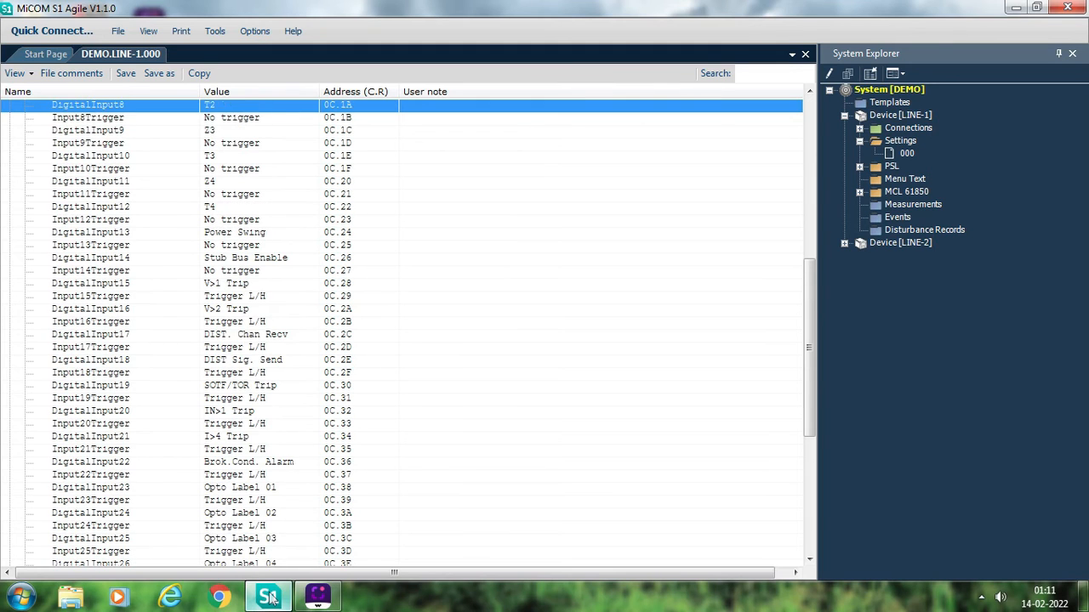
key(Down)
key(Down)
key(Down)
key(Down)
key(Down)
key(Down)
key(Down)
key(Down)
key(Down)
key(Up)
key(Up)
key(Up)
key(Up)
key(Up)
key(Up)
key(Up)
key(Up)
key(Up)
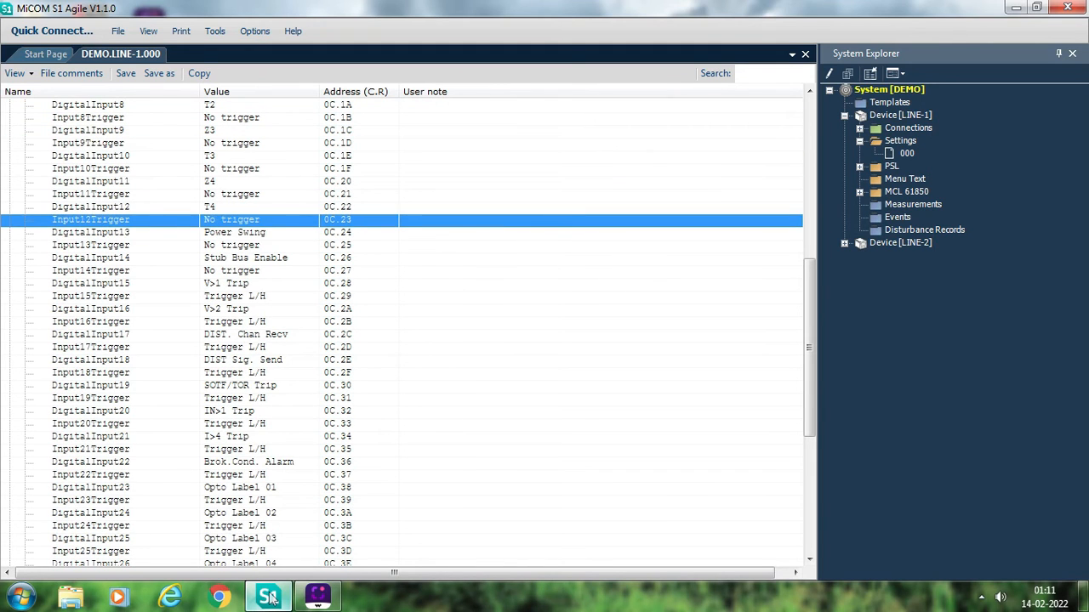
key(Up)
key(Up)
key(Up)
key(Up)
key(Up)
key(Up)
key(Up)
key(Up)
key(Up)
key(Up)
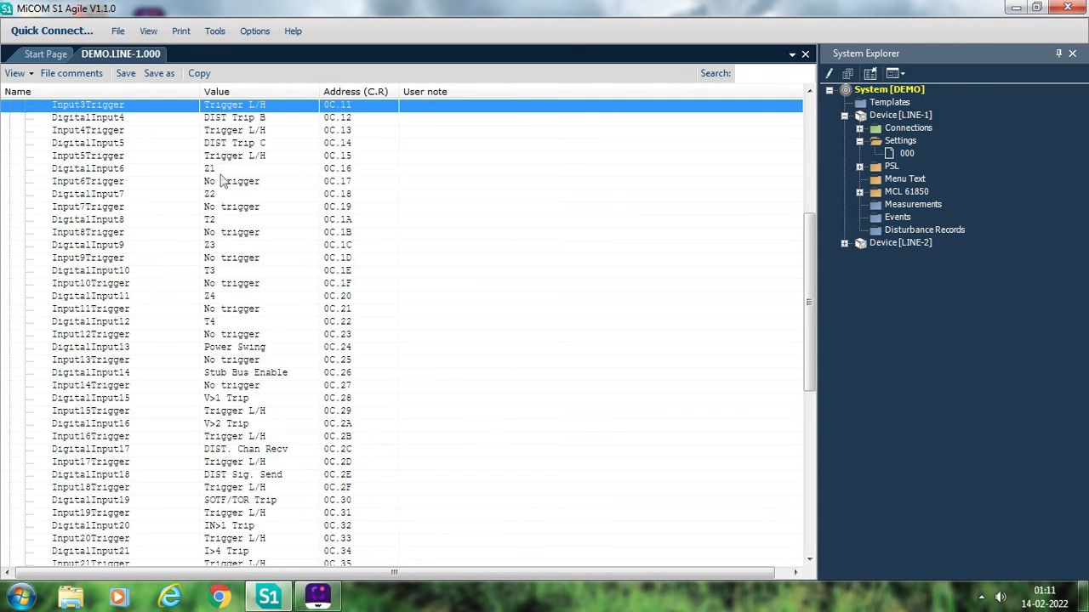
- Look through the signals available for DigitalInput6 in DISTURB RECORDER and set it to SOTF/TOR Trip
key(Down)
key(Down)
key(Down)
key(Down)
key(Down)
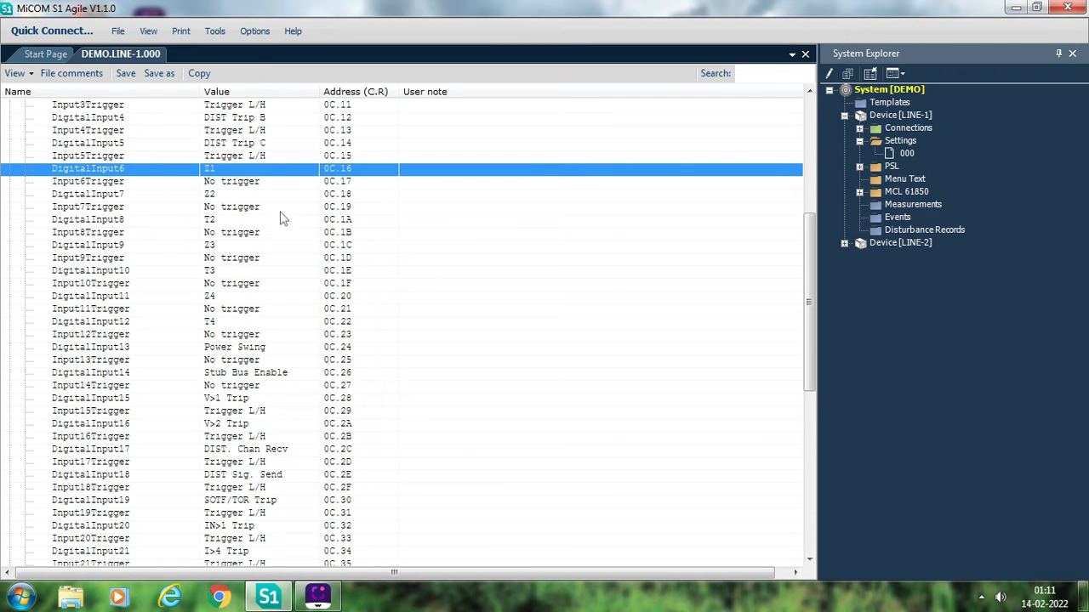
double_click(237, 171)
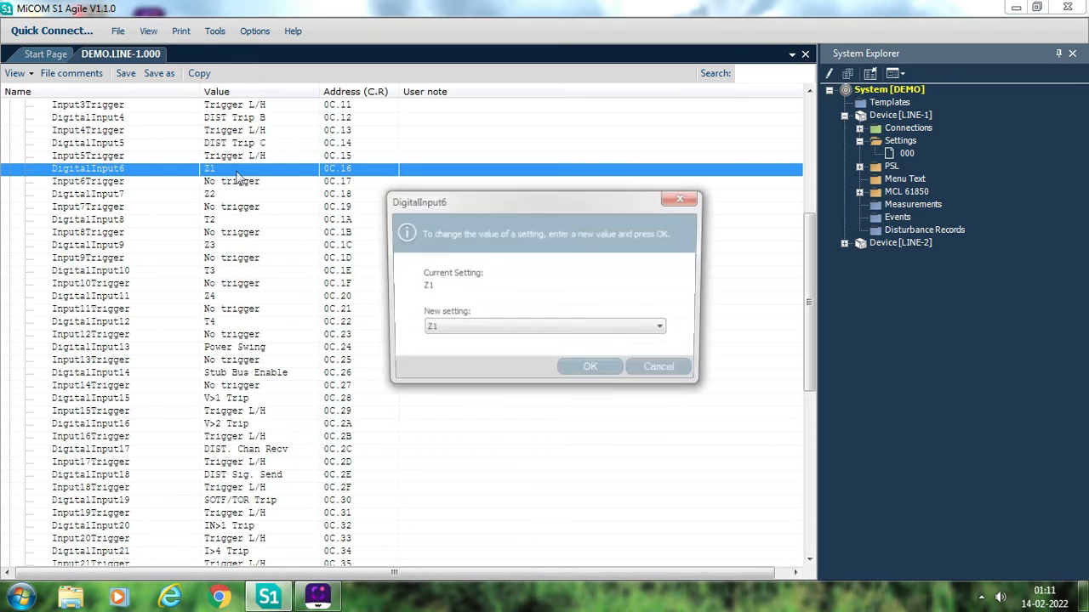
click(539, 337)
key(s)
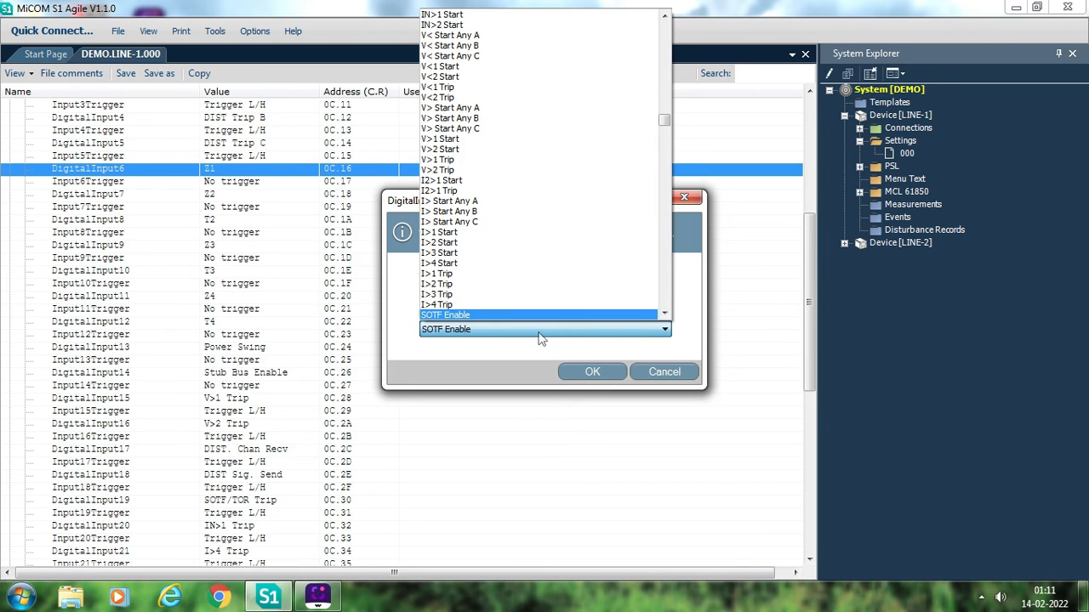
click(664, 313)
click(663, 313)
click(663, 313)
click(663, 313)
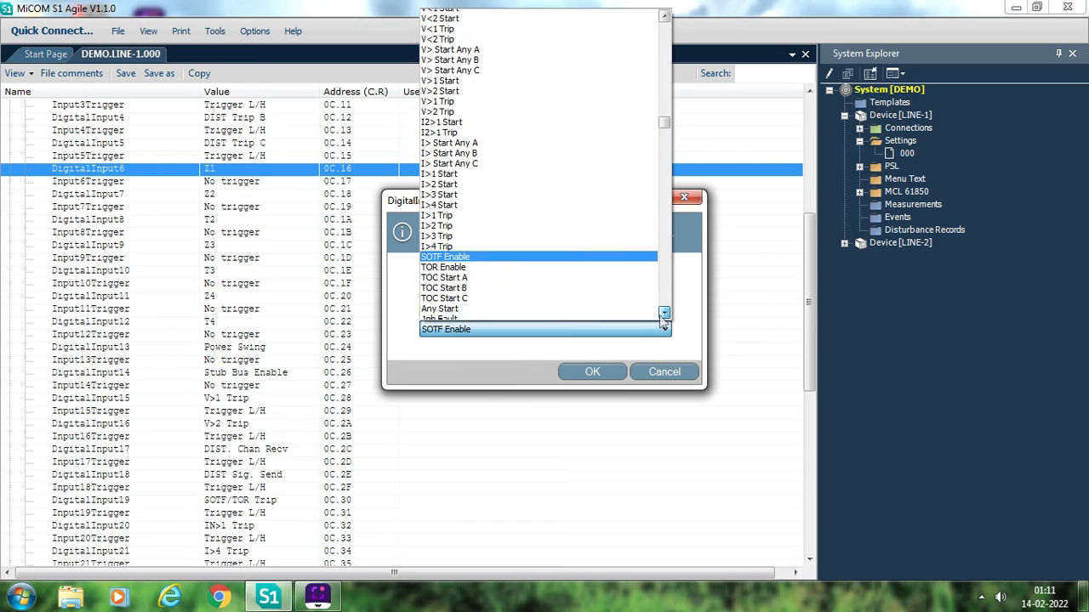
click(663, 313)
click(663, 313)
click(664, 313)
click(663, 313)
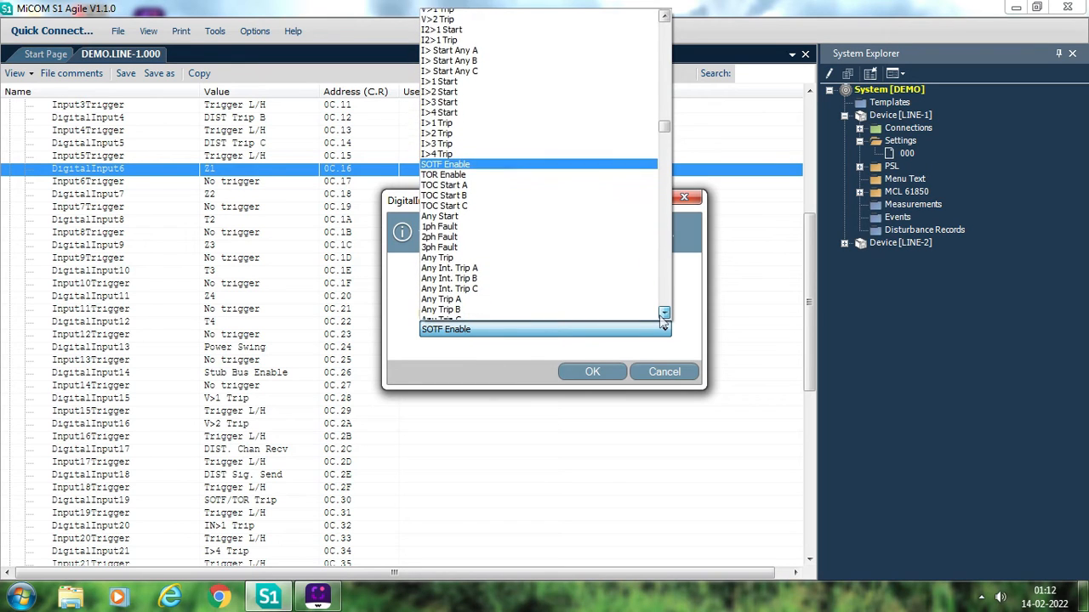
click(663, 315)
click(663, 316)
click(663, 315)
click(663, 316)
drag(660, 316, 661, 322)
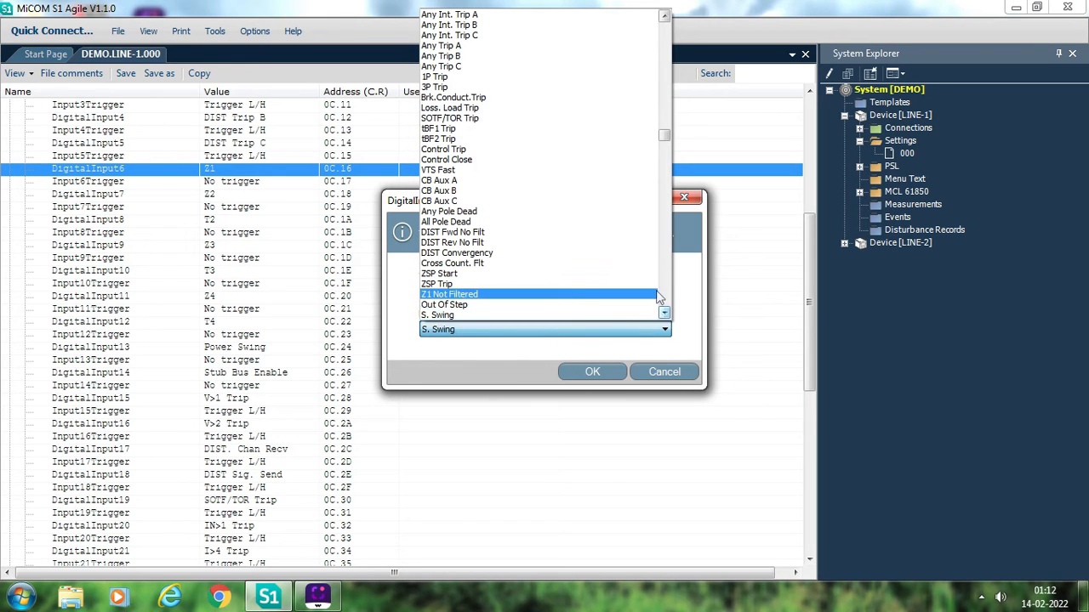
key(s)
key(s)
key(s)
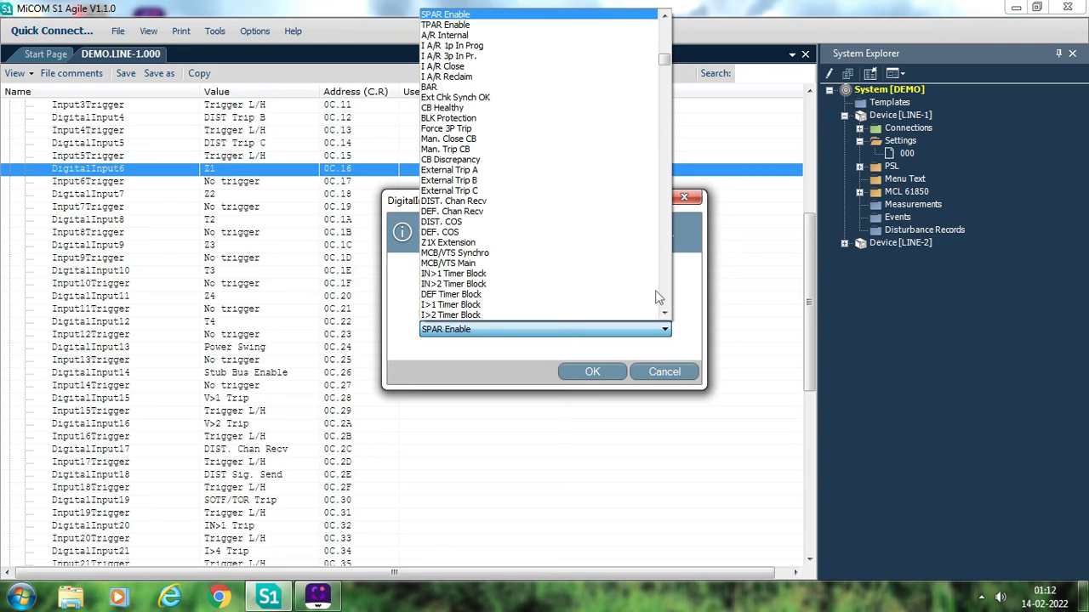
key(s)
key(s)
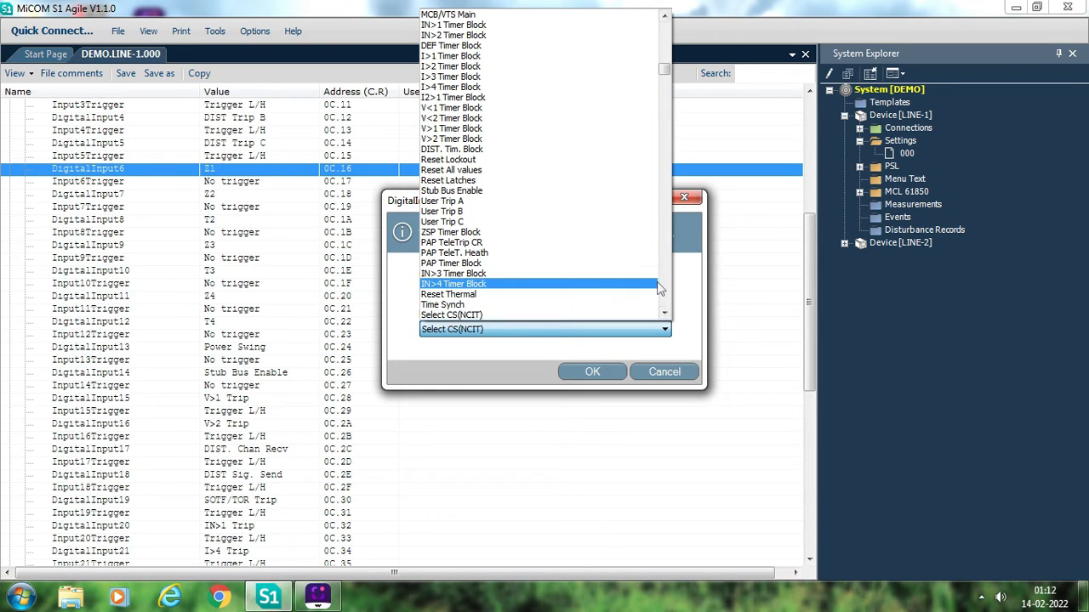
key(s)
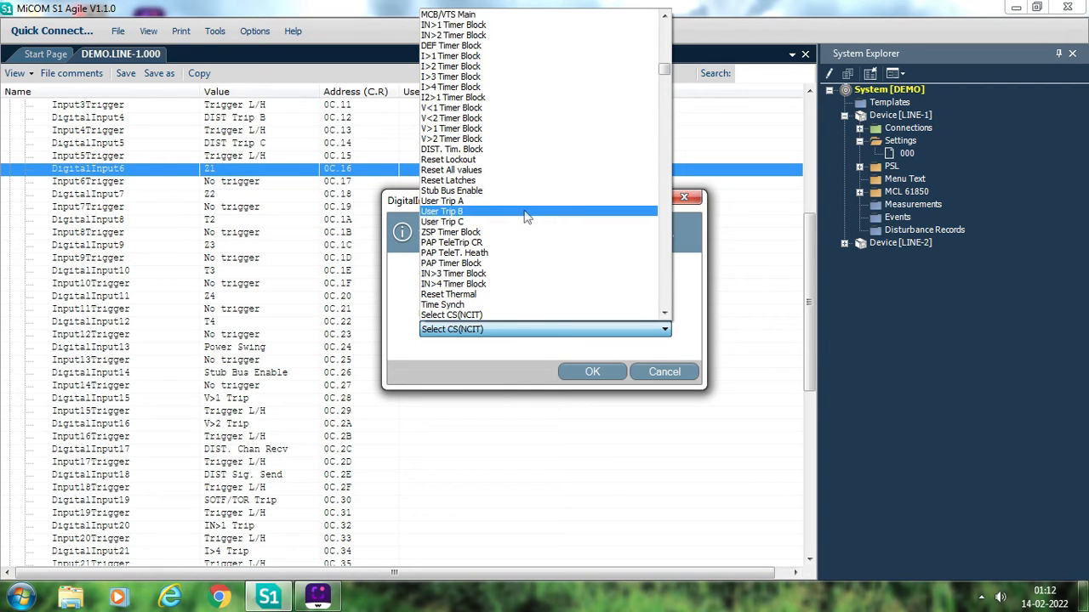
key(s)
key(s)
key(s)
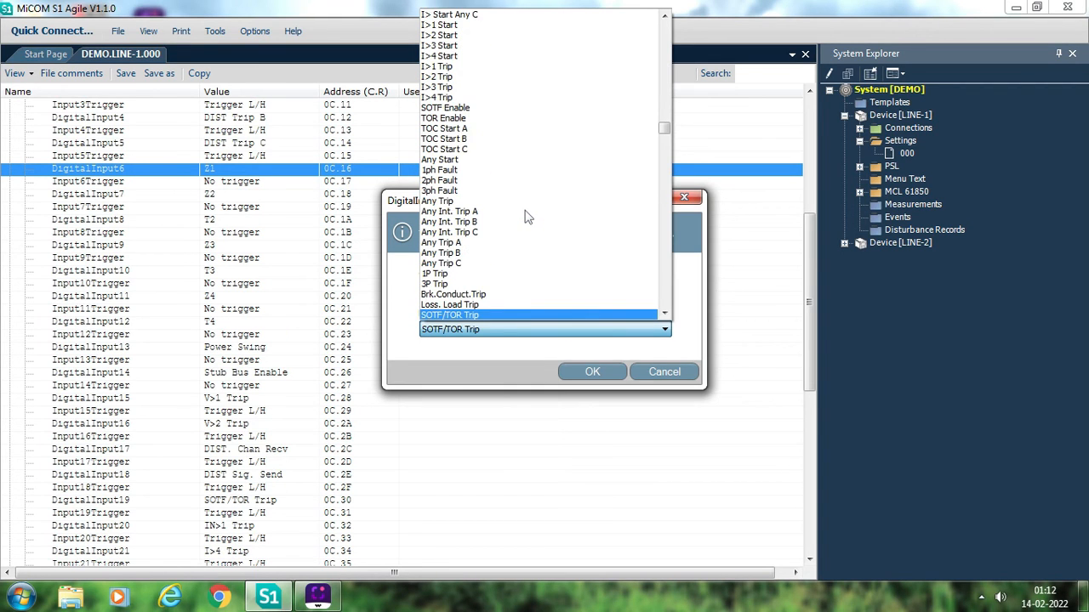
click(473, 317)
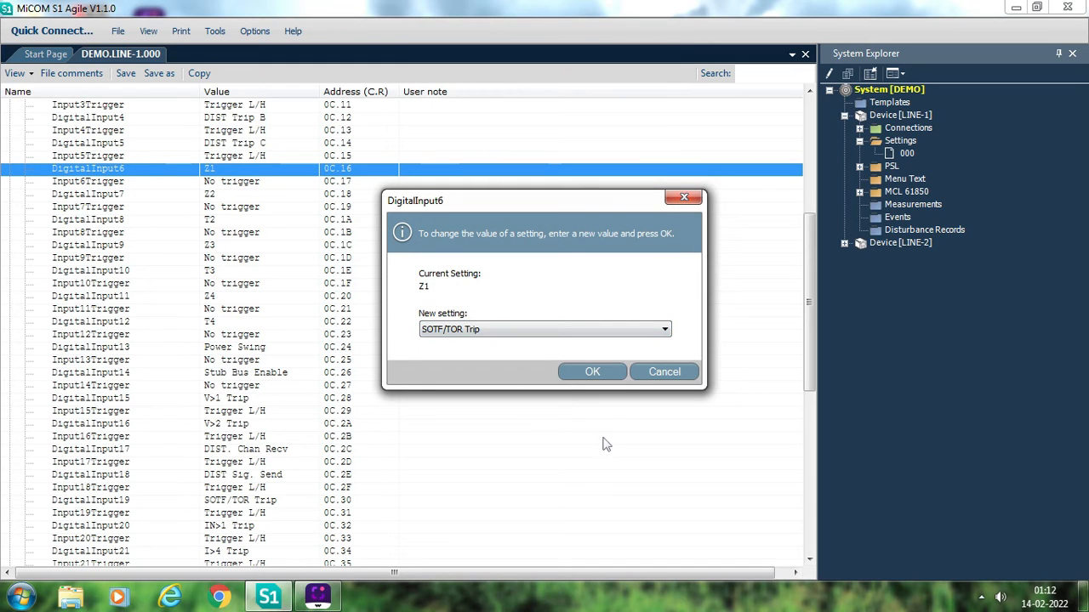
click(593, 375)
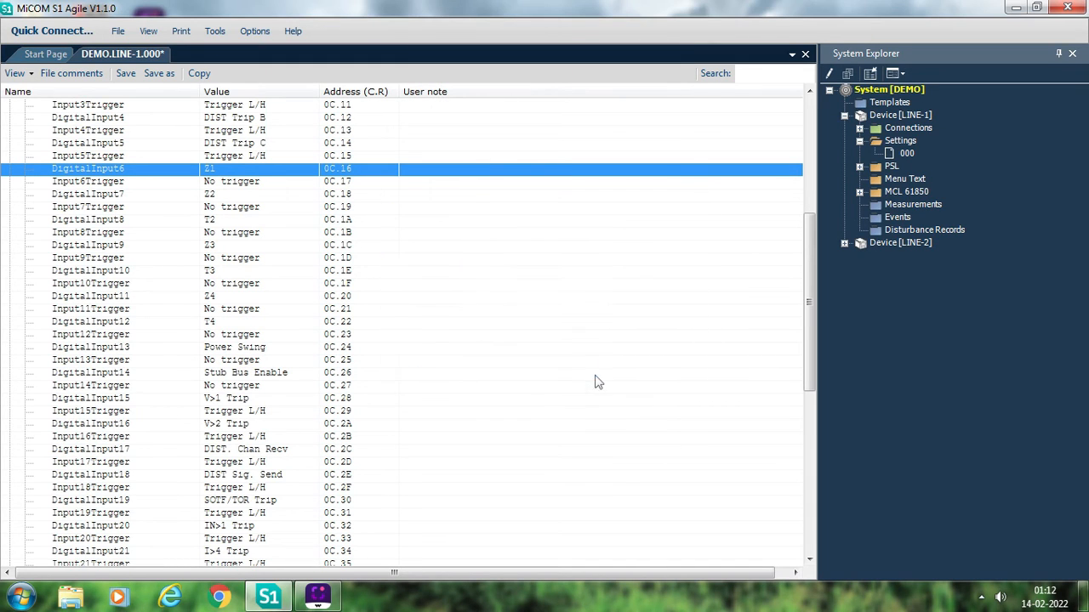
- Set Input6Trigger to Trigger L/H and save the settings file
double_click(244, 182)
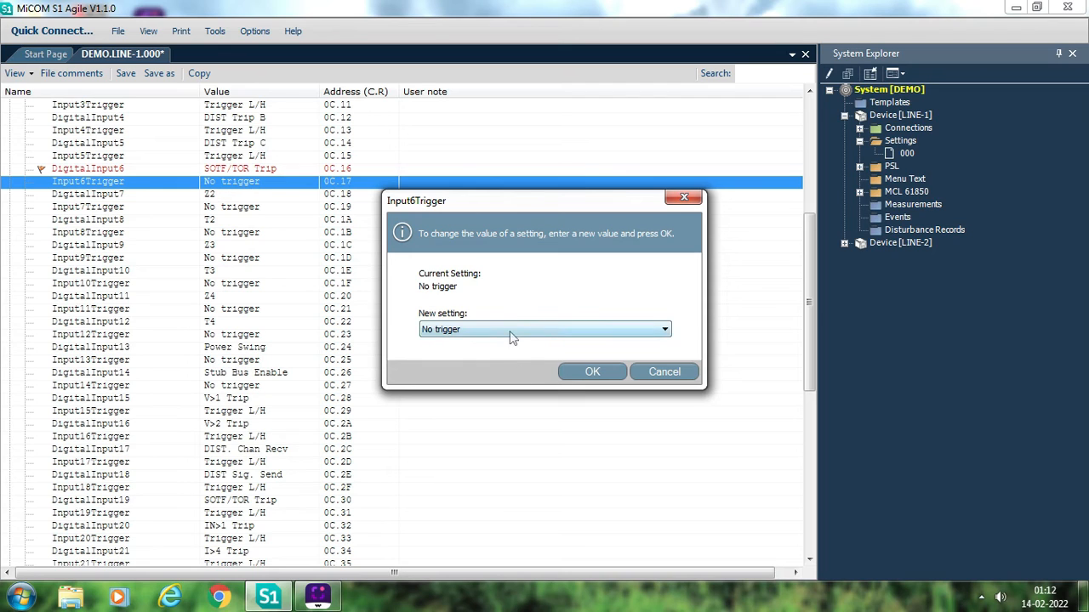
click(510, 336)
click(480, 354)
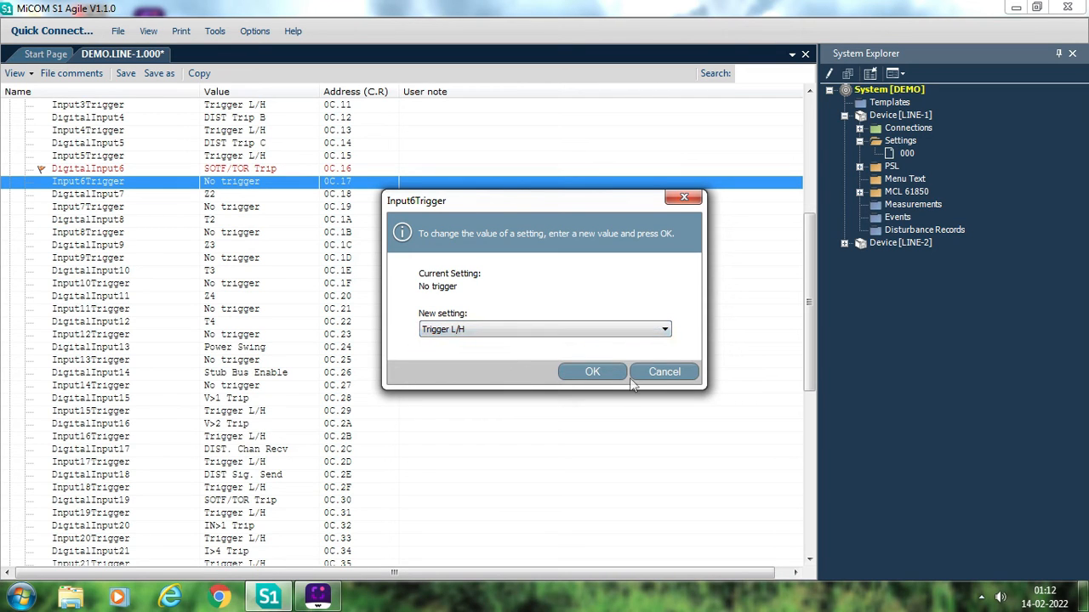
click(601, 374)
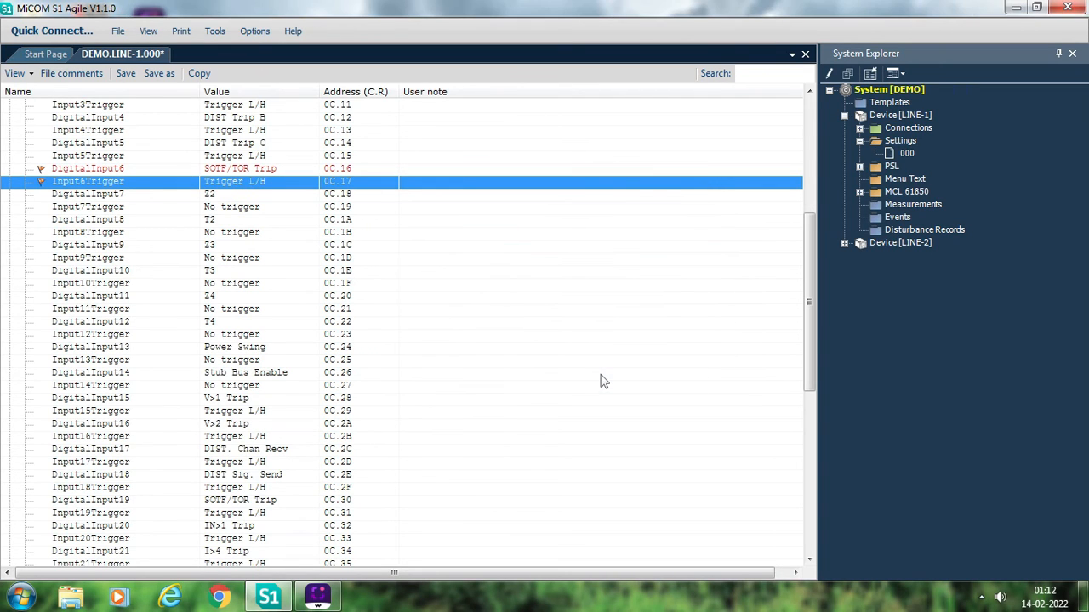
click(125, 75)
- Review the signal and trigger assignments in DISTURB RECORDER from DigitalInput7 onwards, including the opto labels starting at DigitalInput23
click(251, 196)
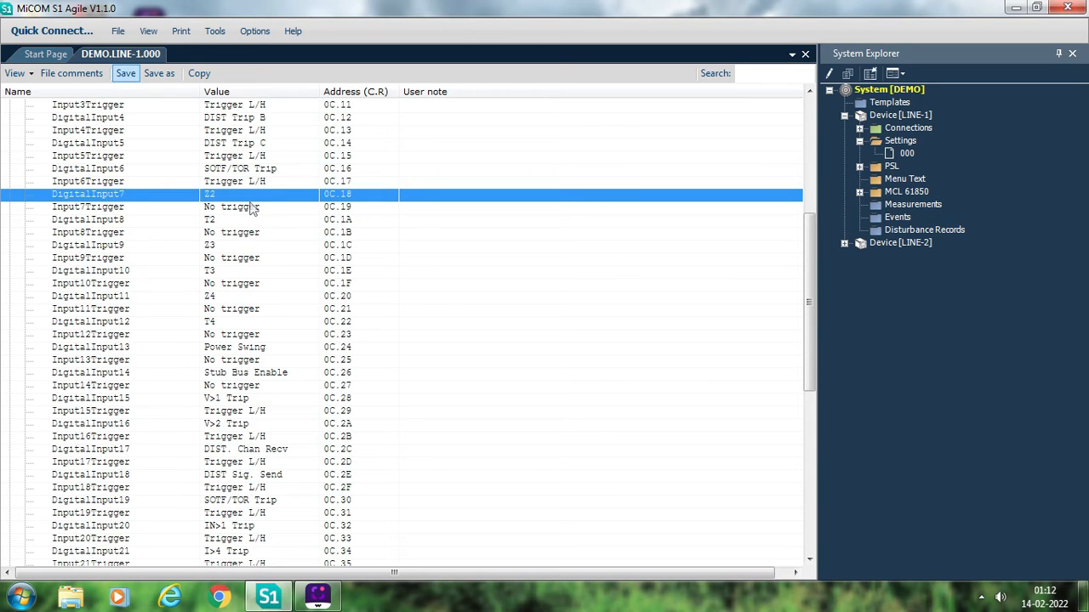
click(252, 324)
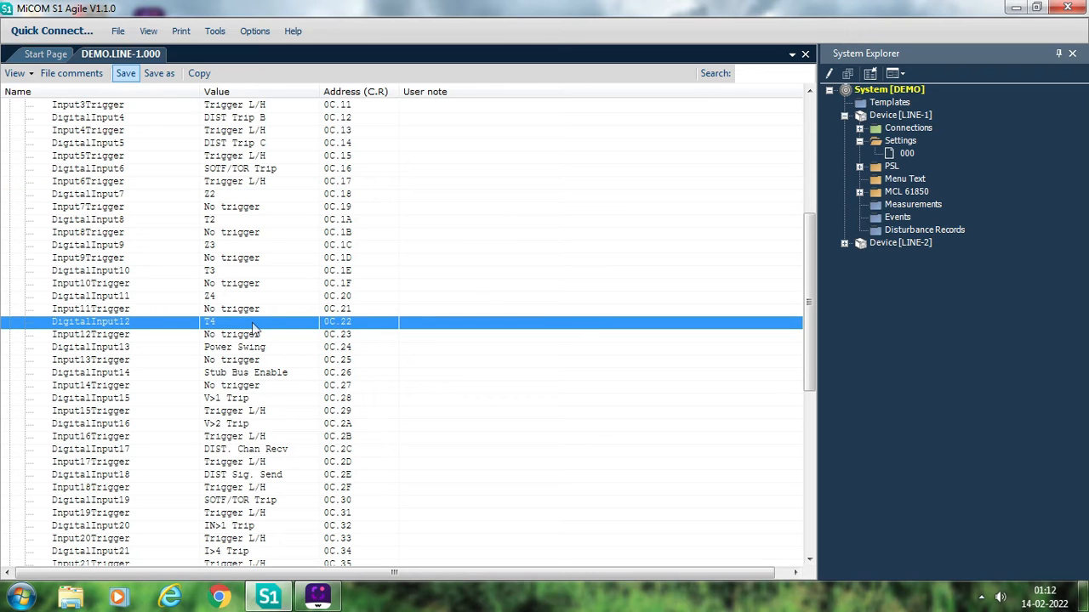
key(Down)
key(Down)
key(Down)
key(Down)
key(Down)
key(Down)
key(Down)
key(Down)
key(Down)
key(Down)
key(Down)
key(Down)
key(Down)
key(Down)
key(Down)
key(Down)
key(Down)
key(Down)
key(Down)
key(Down)
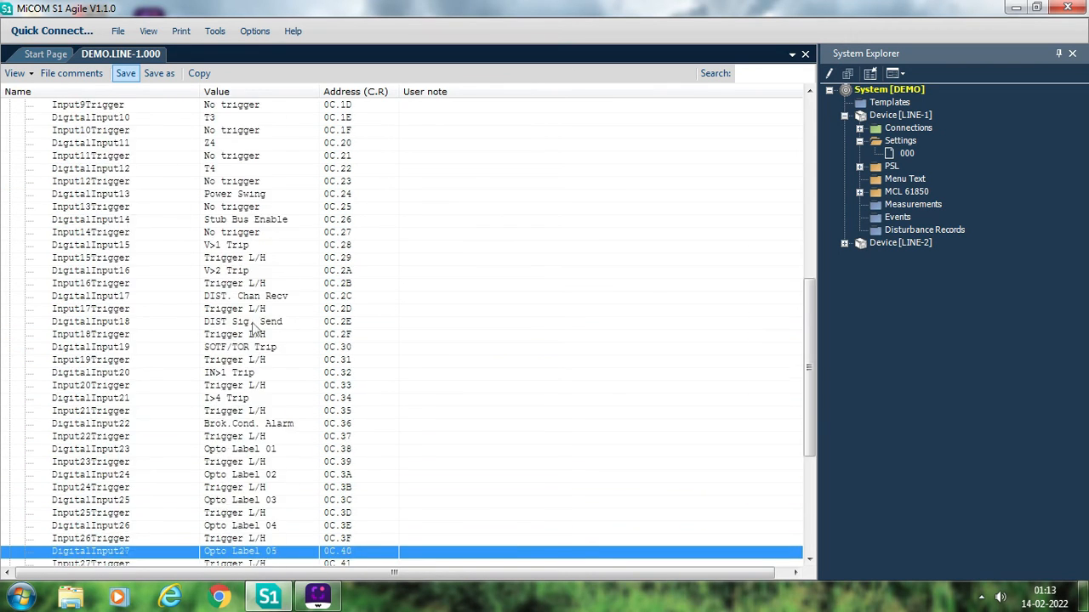
key(Down)
key(Down)
key(Down)
key(Down)
key(Down)
key(Down)
key(Down)
key(Down)
key(Down)
key(Down)
key(Down)
key(Up)
key(Up)
key(Up)
key(Up)
key(Up)
key(Up)
key(Up)
key(Up)
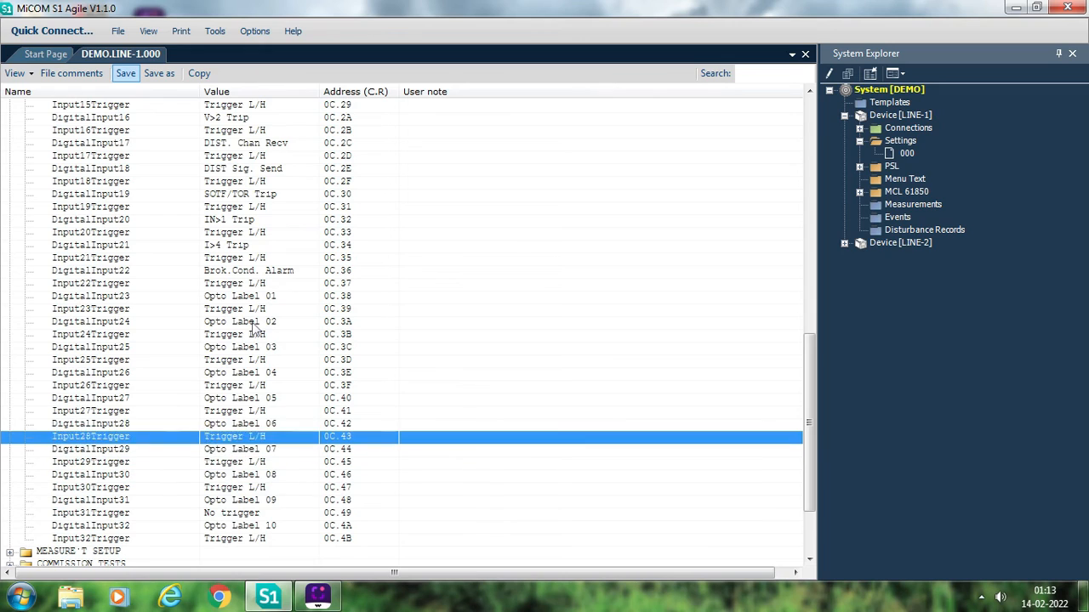
key(Up)
key(Up)
key(Up)
key(Up)
key(Up)
key(Up)
key(Up)
key(Up)
key(Up)
key(Up)
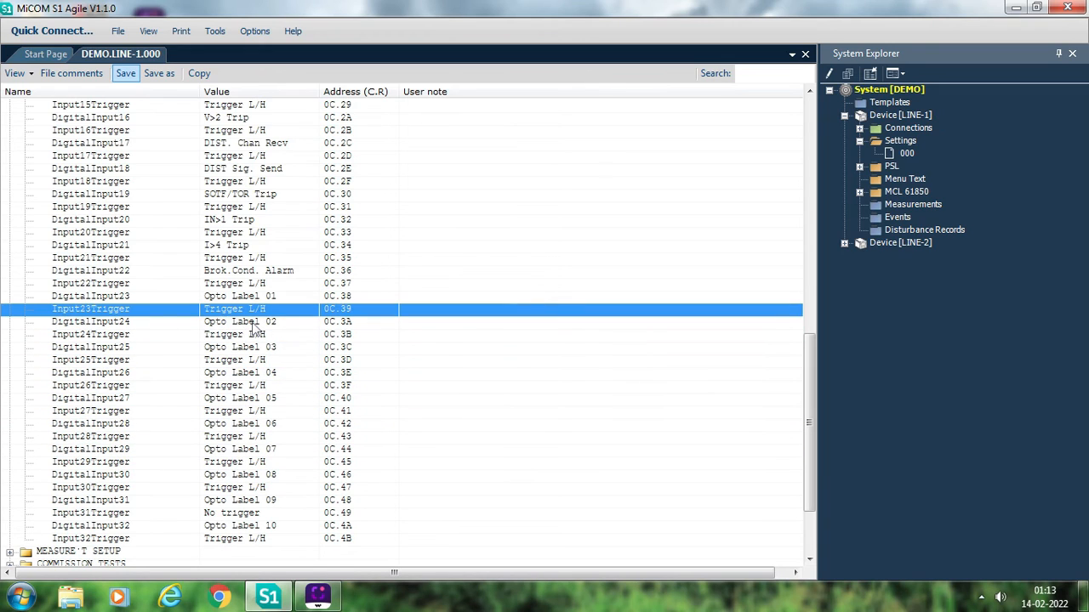
key(Up)
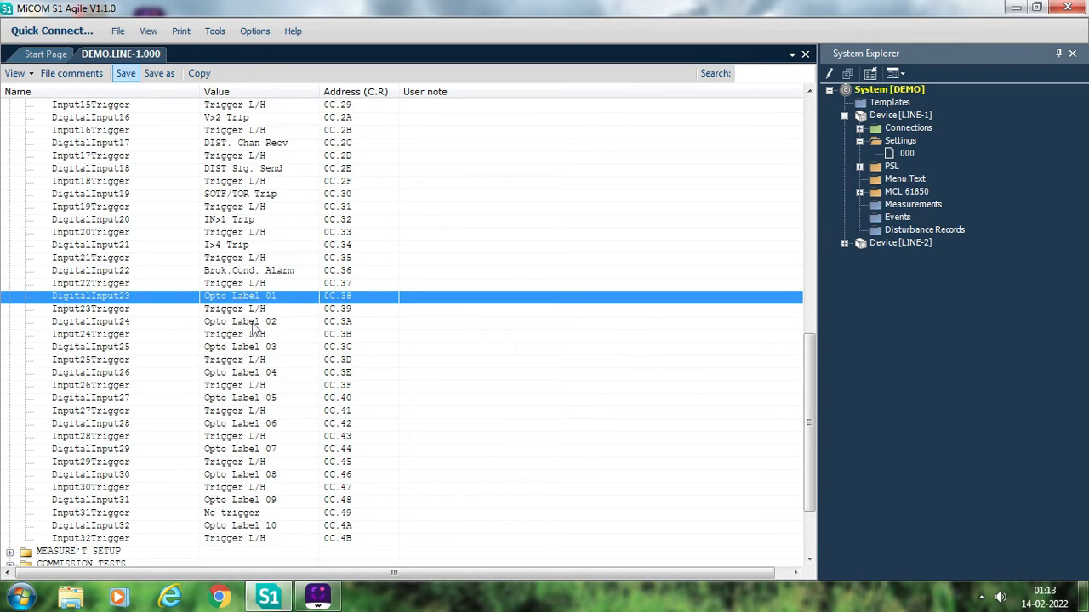
key(Down)
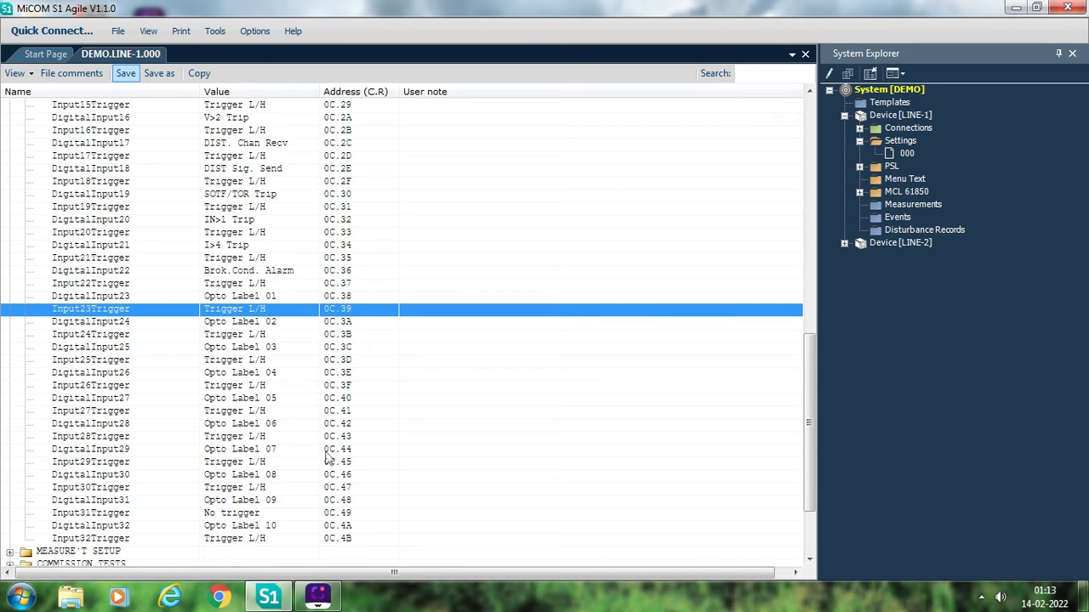
- Go back over the DISTURB RECORDER entries to the start of the settings list and collapse that group
key(Up)
key(Up)
key(Up)
key(Up)
key(Up)
key(Up)
key(Up)
key(Up)
key(Up)
key(Up)
key(Up)
key(Up)
key(Up)
key(Up)
key(Up)
key(Up)
key(Up)
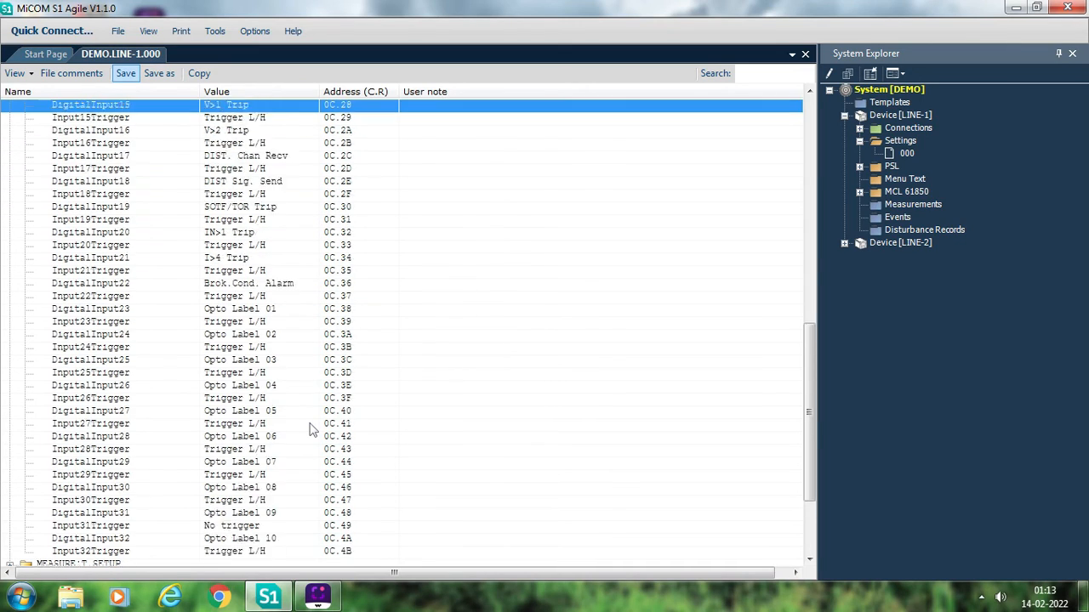
key(Up)
key(Up)
key(Up)
key(Up)
key(Up)
key(Up)
key(Up)
key(Up)
key(Up)
key(Up)
key(Up)
key(Up)
key(Up)
key(Up)
key(Up)
key(Up)
key(Up)
key(Up)
key(Up)
key(Up)
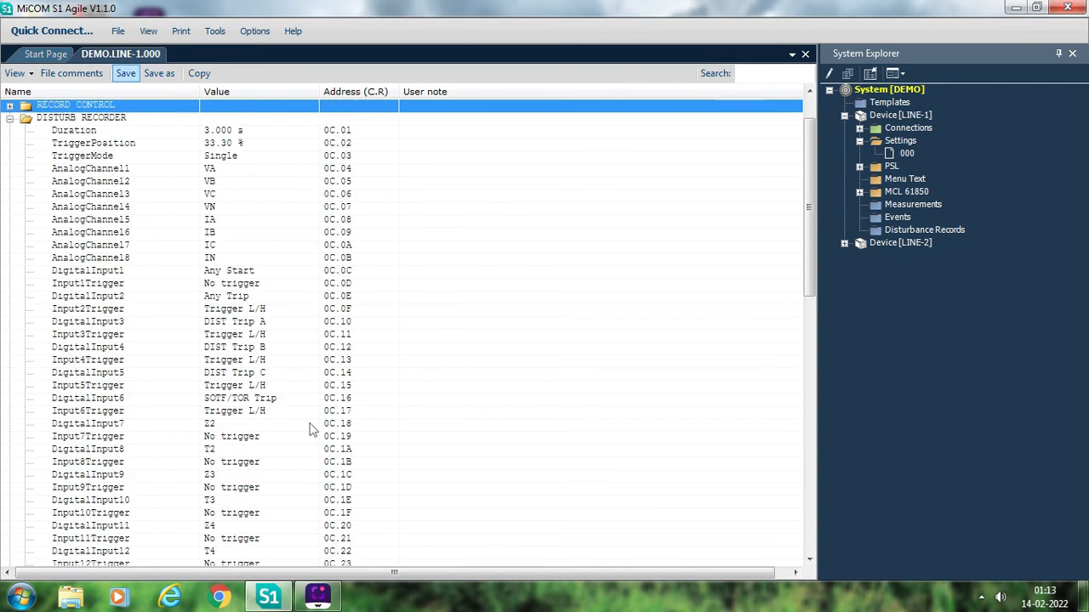
key(Up)
key(Up)
key(Up)
key(Up)
key(Up)
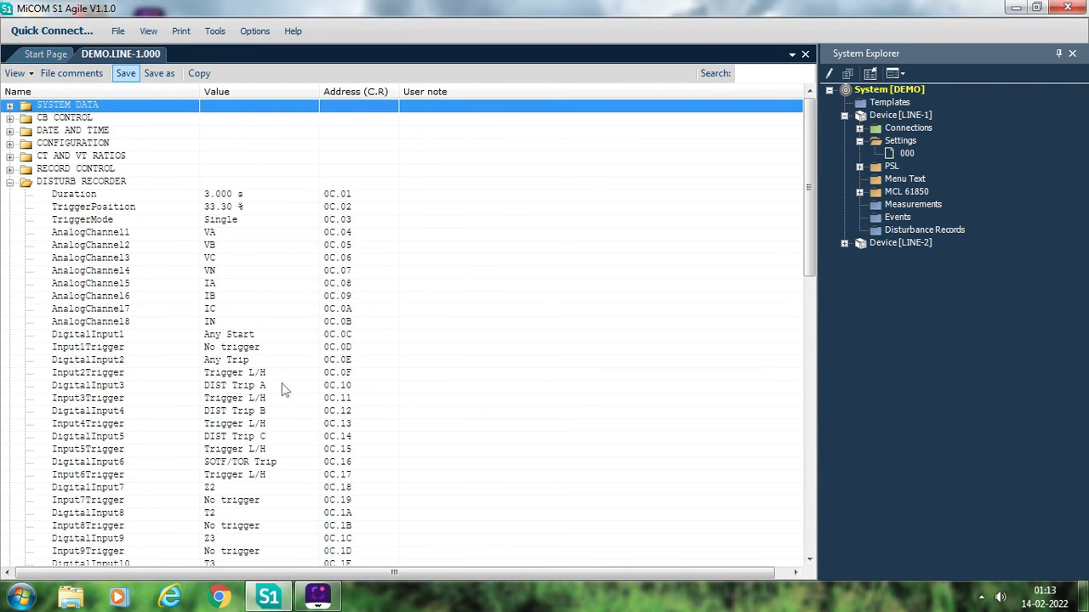
click(9, 182)
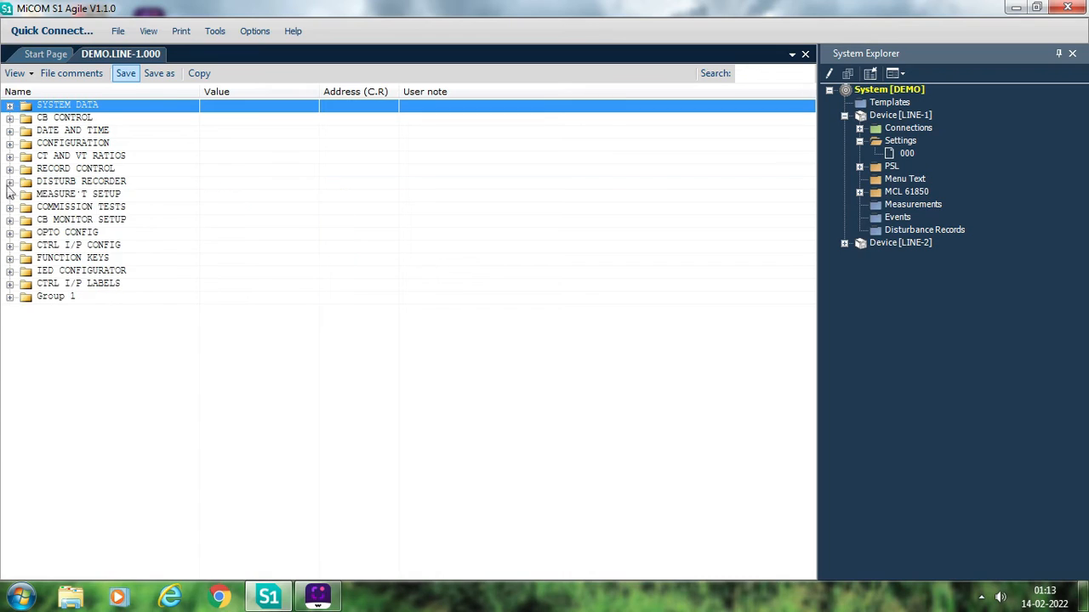
- Expand OPTO CONFIG, check its nominal voltage, filter and characteristic settings, and collapse it
click(9, 232)
click(10, 232)
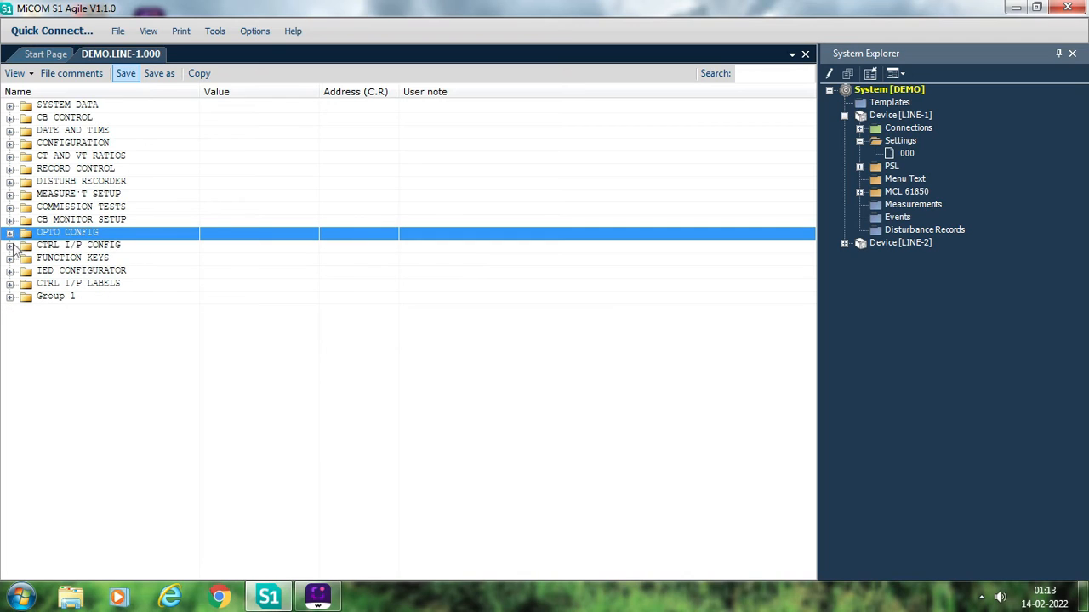
click(9, 234)
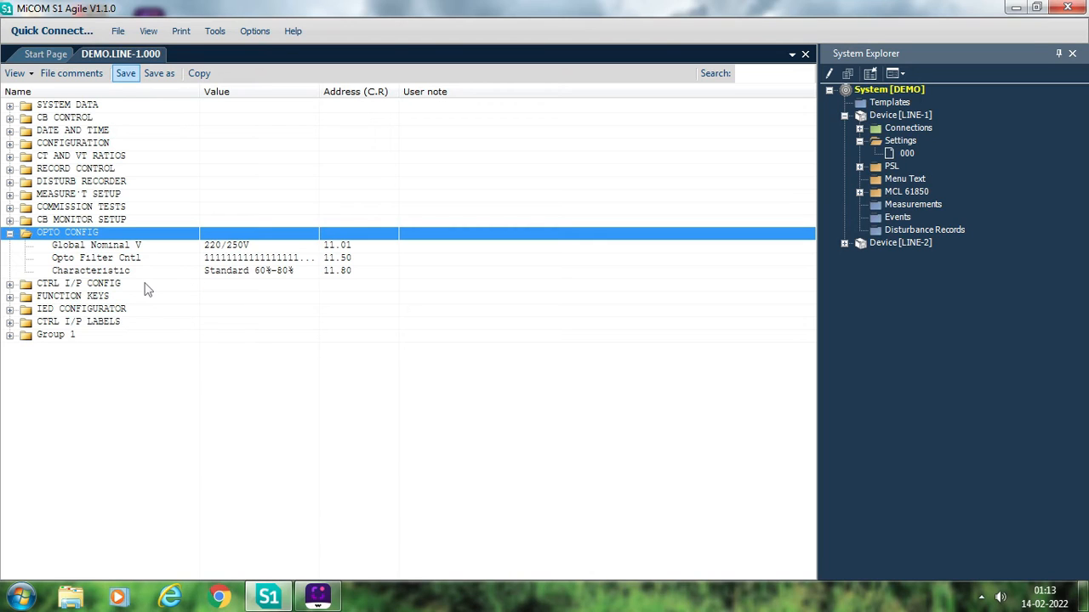
click(10, 234)
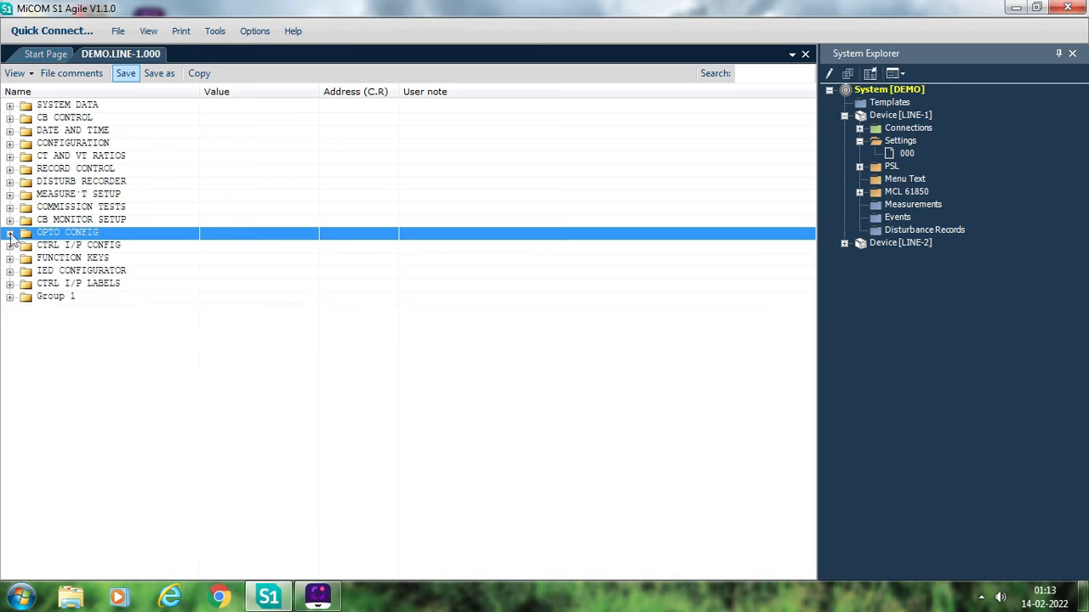
- Expand Group 1 and its GROUP 1 INPUT LABELS to view the opto input labels
click(10, 298)
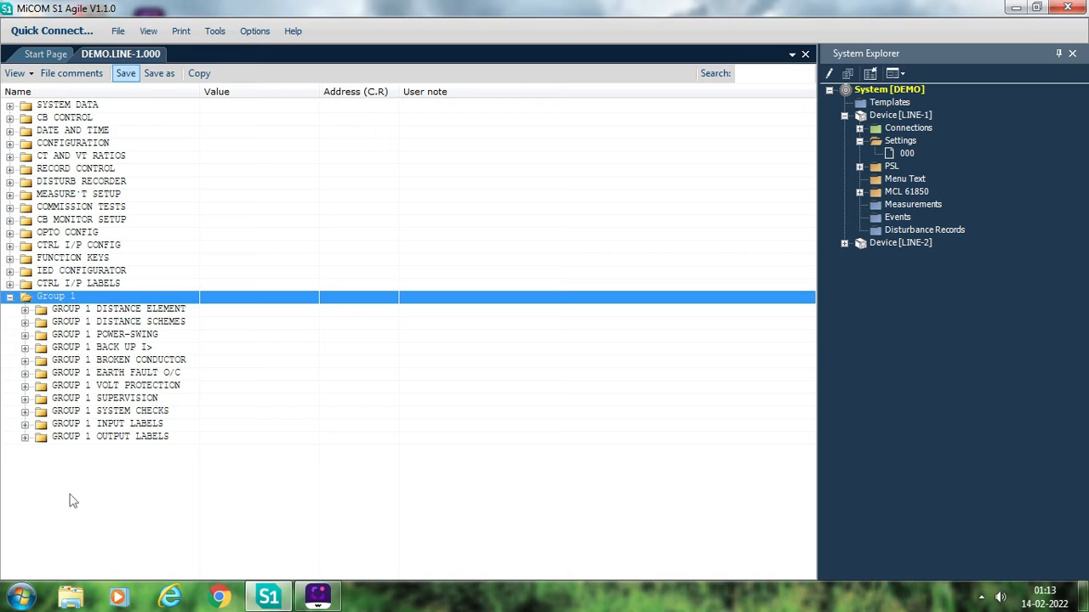
click(25, 424)
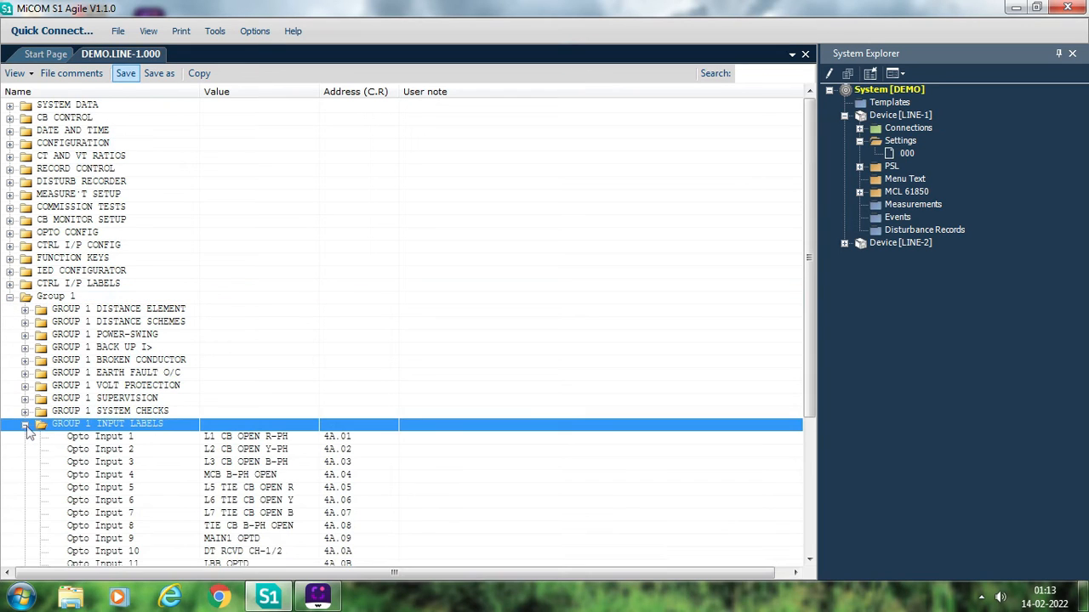
- Look through the opto input labels in GROUP 1 INPUT LABELS, from Opto Input 1 to Opto Input 24
key(Down)
key(Down)
key(Down)
key(Down)
key(Down)
key(Down)
key(Down)
key(Down)
key(Down)
key(Down)
key(Down)
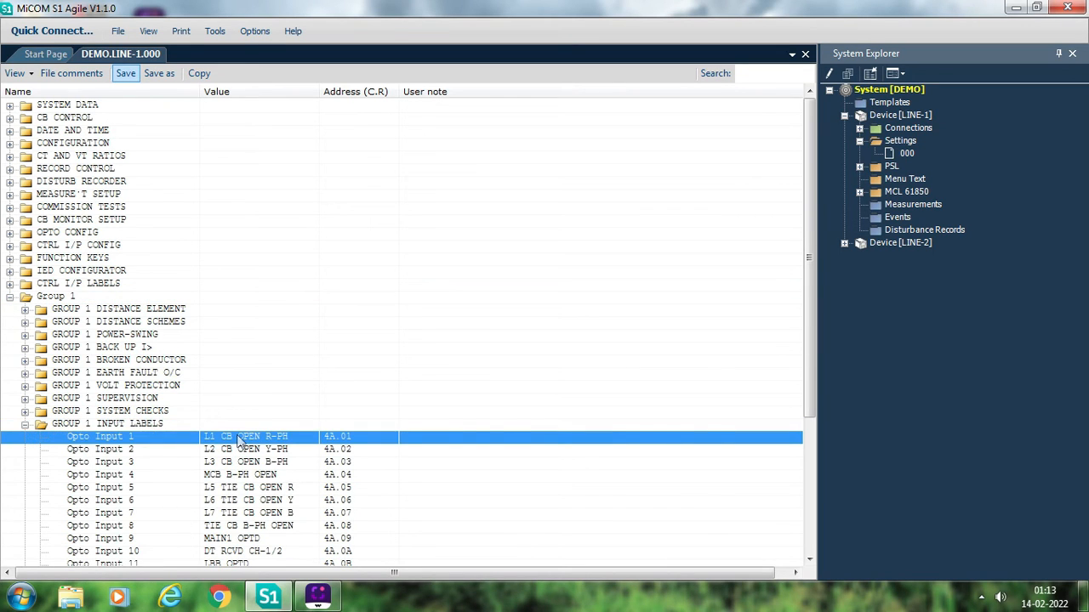
key(Down)
key(Down)
key(Down)
key(Down)
key(Down)
key(Down)
key(Down)
key(Down)
key(Down)
key(Down)
key(Down)
key(Down)
key(Down)
key(Down)
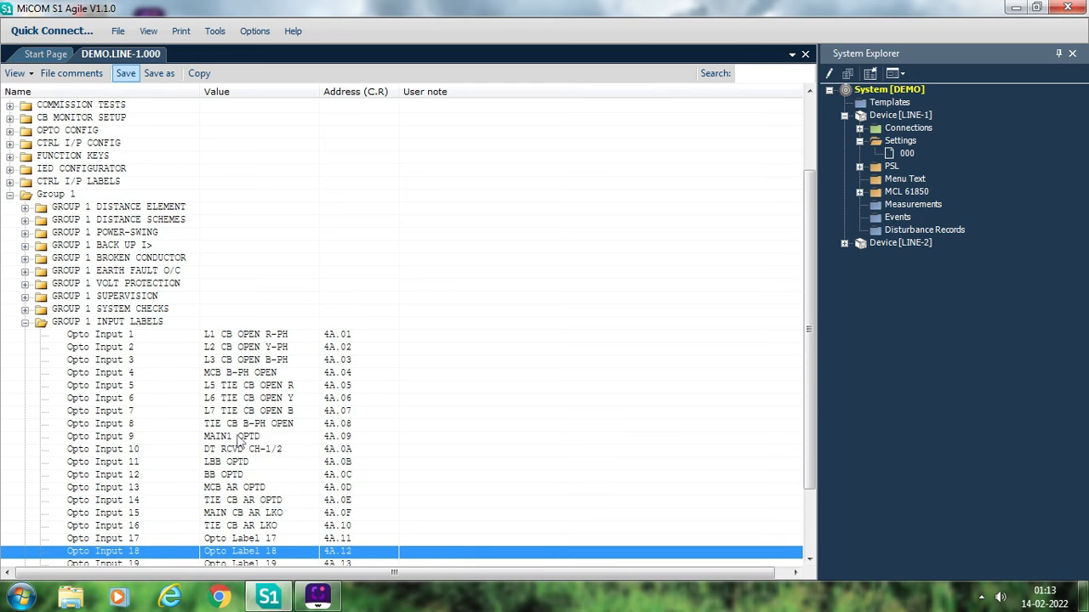
key(Up)
key(Up)
key(Up)
key(Up)
key(Up)
key(Up)
key(Up)
key(Up)
key(Up)
key(Up)
key(Up)
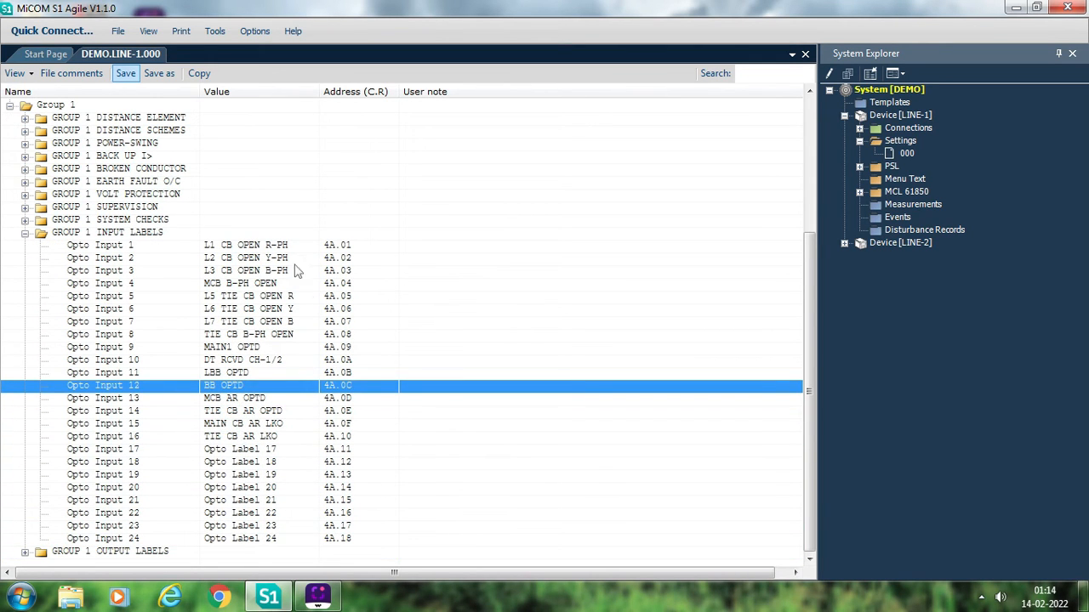
- Change the Opto Input 1 label to MAIN CB RPH OPEN, copying the new text before confirming it
click(259, 247)
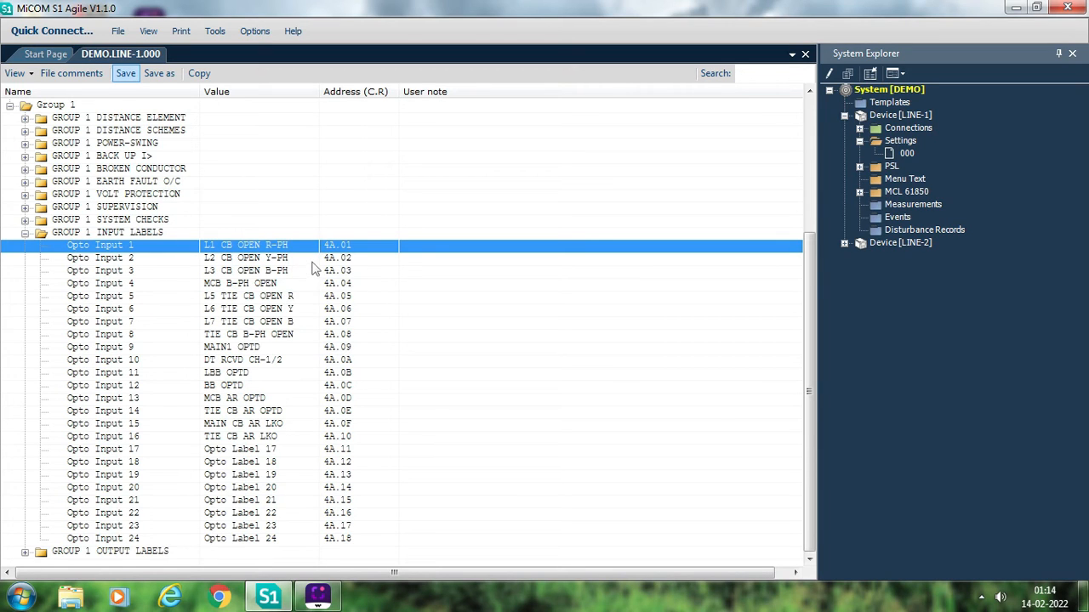
double_click(269, 247)
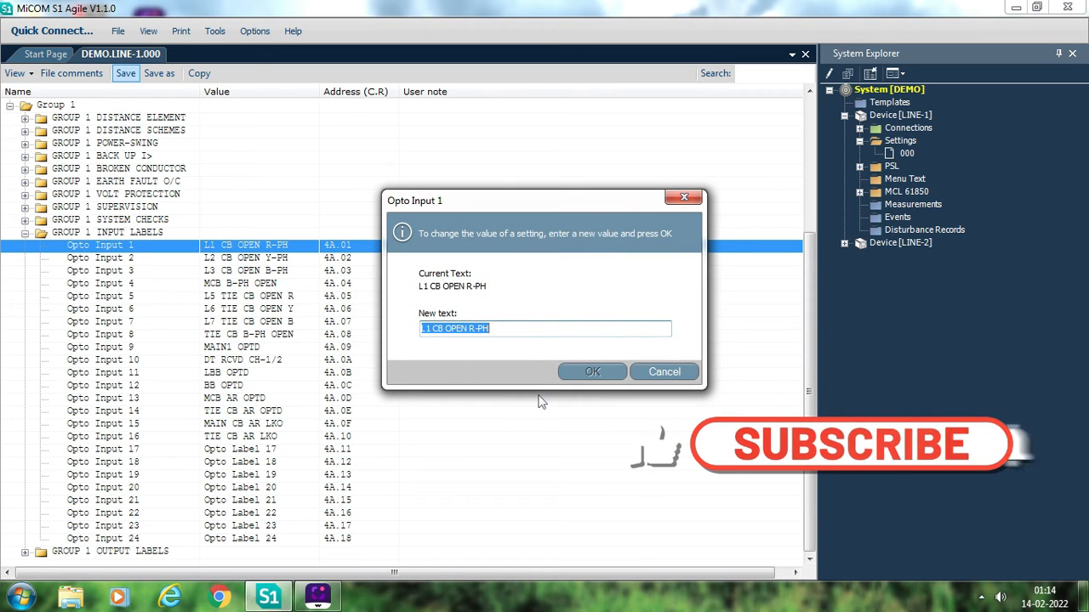
text(MAI)
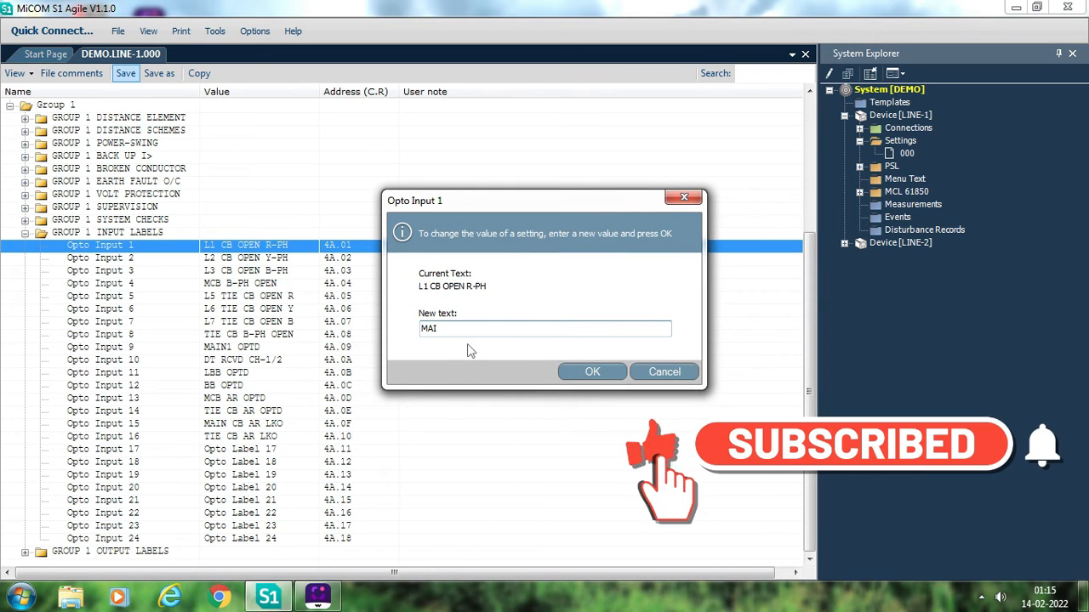
text(N )
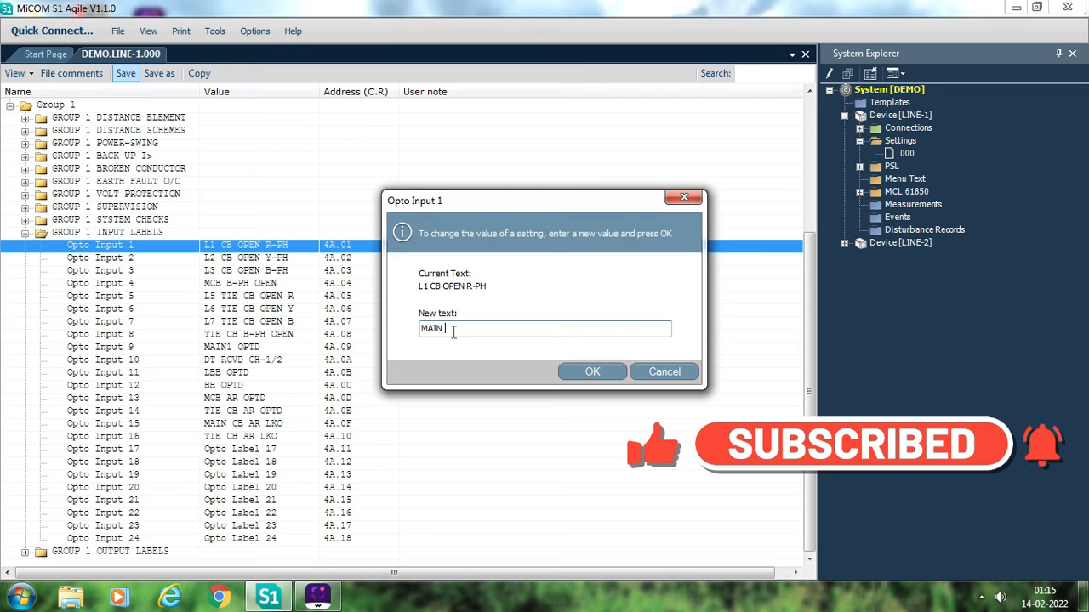
text(CB RPH OPEN)
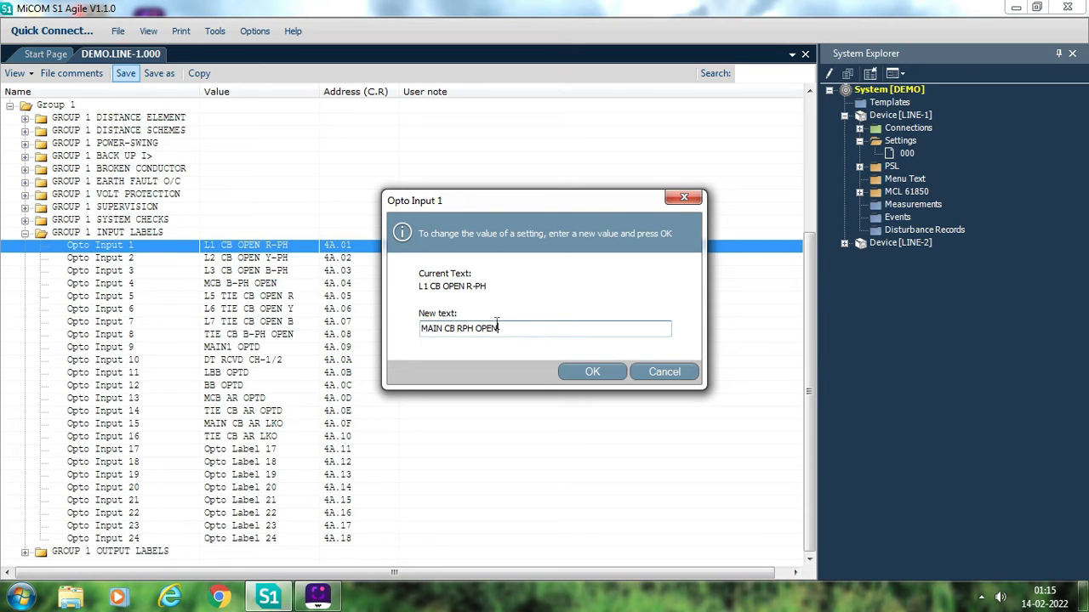
drag(502, 328, 427, 333)
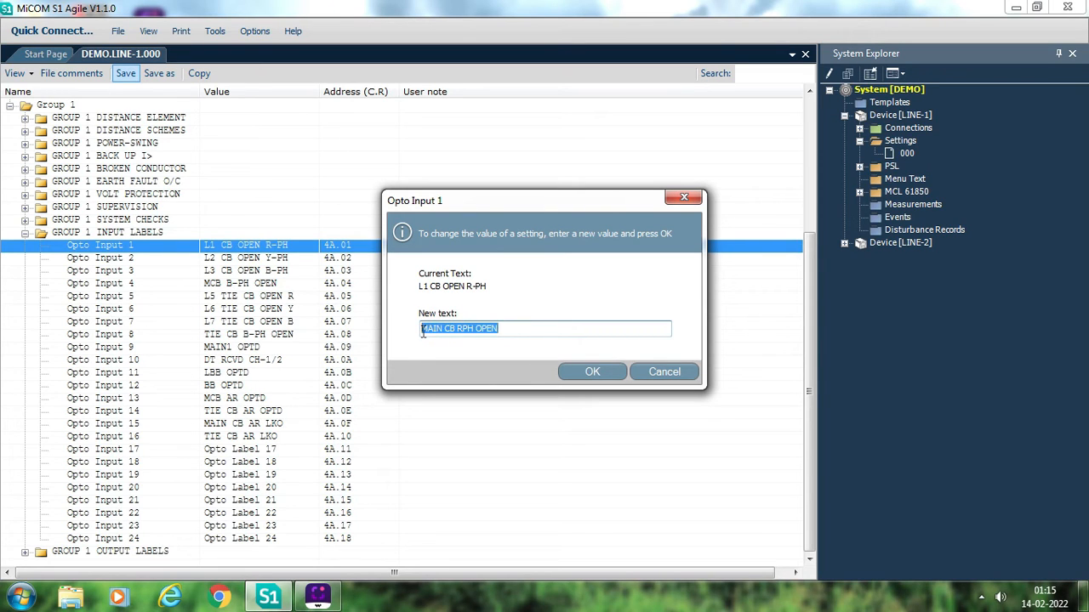
text(C)
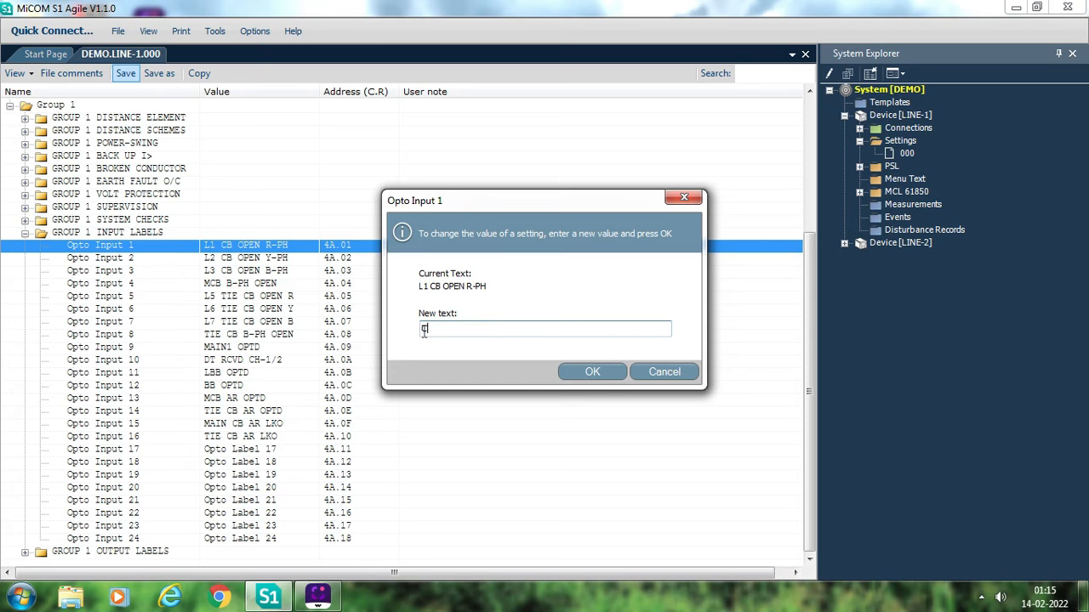
key(ctrl+z)
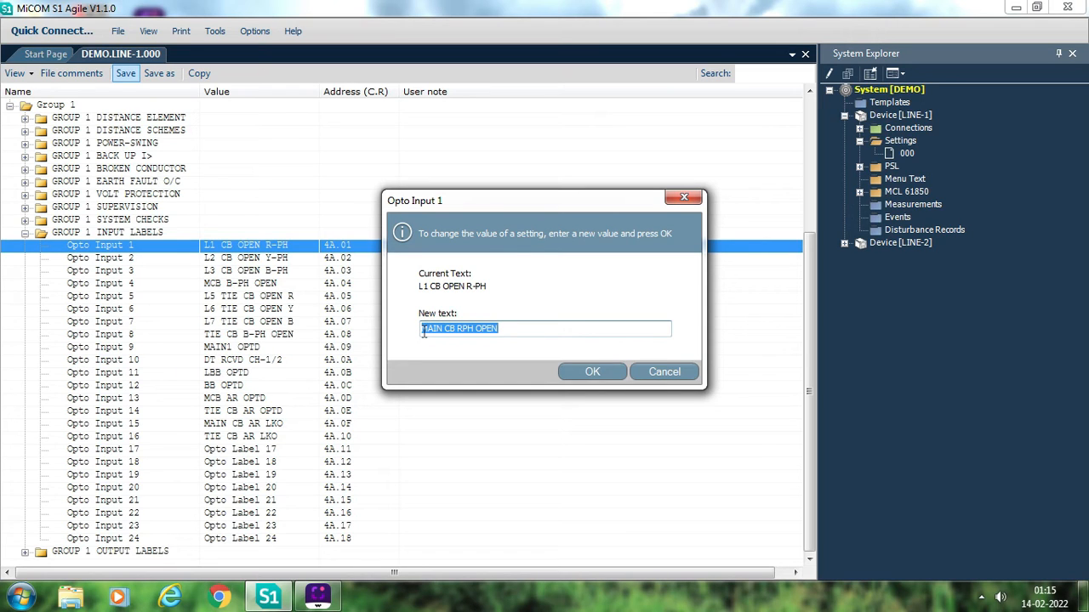
click(592, 372)
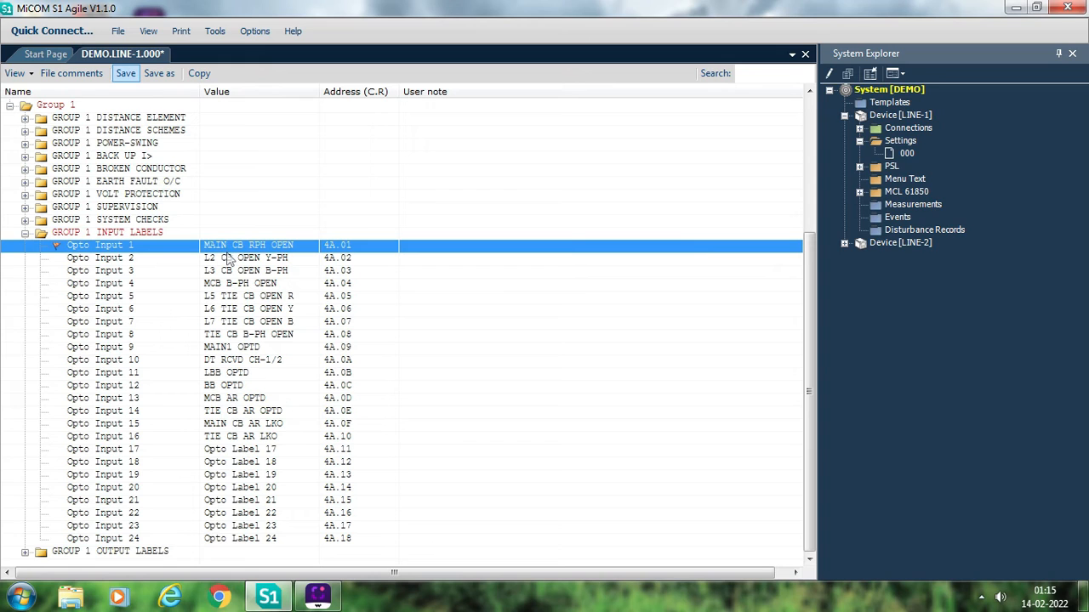
double_click(227, 251)
key(ctrl+c)
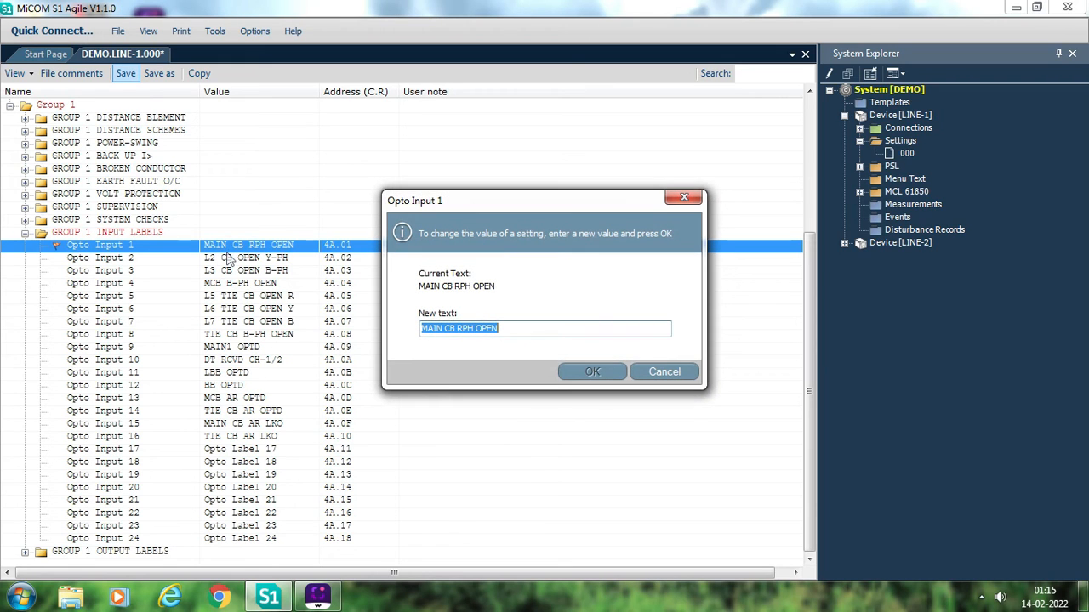
click(672, 373)
- Set the Opto Input 2 label to MAIN CB YPH OPEN by reusing the copied text and changing the phase letter
double_click(258, 261)
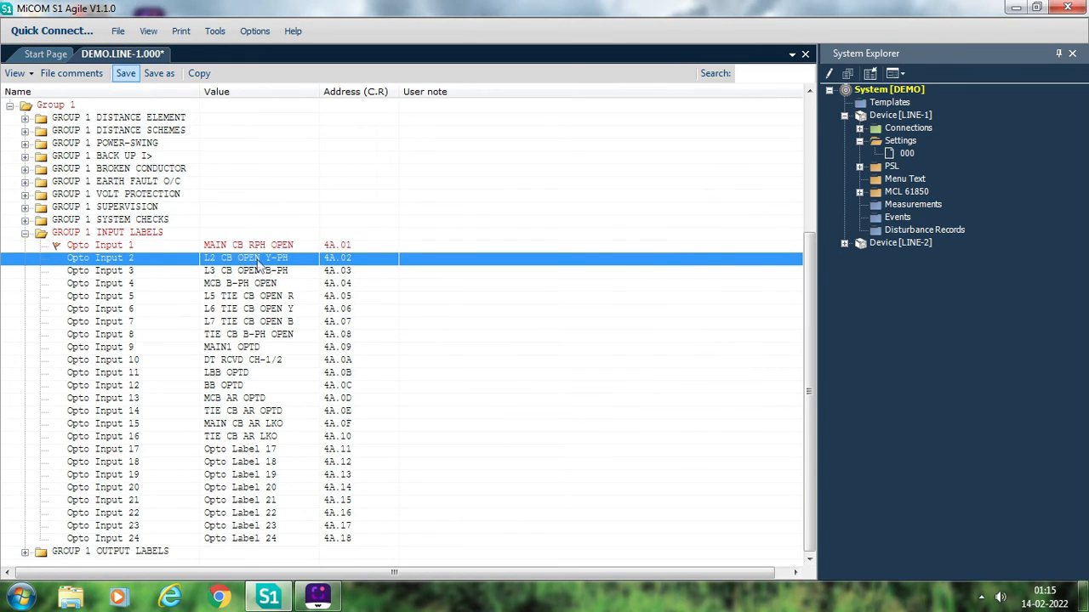
key(ctrl+v)
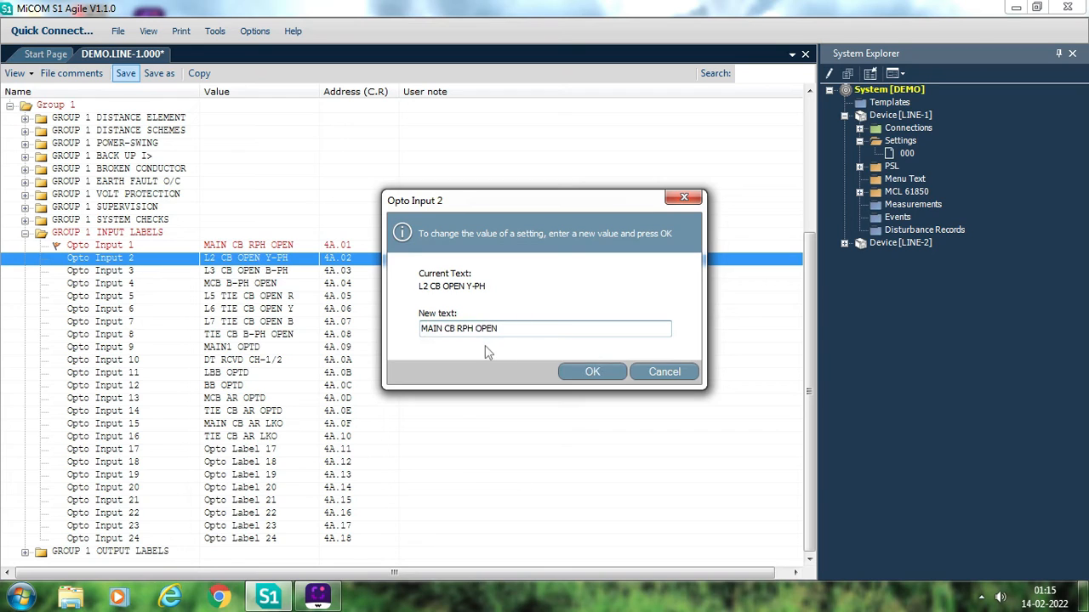
click(462, 331)
key(BackSpace)
text(Y)
click(590, 373)
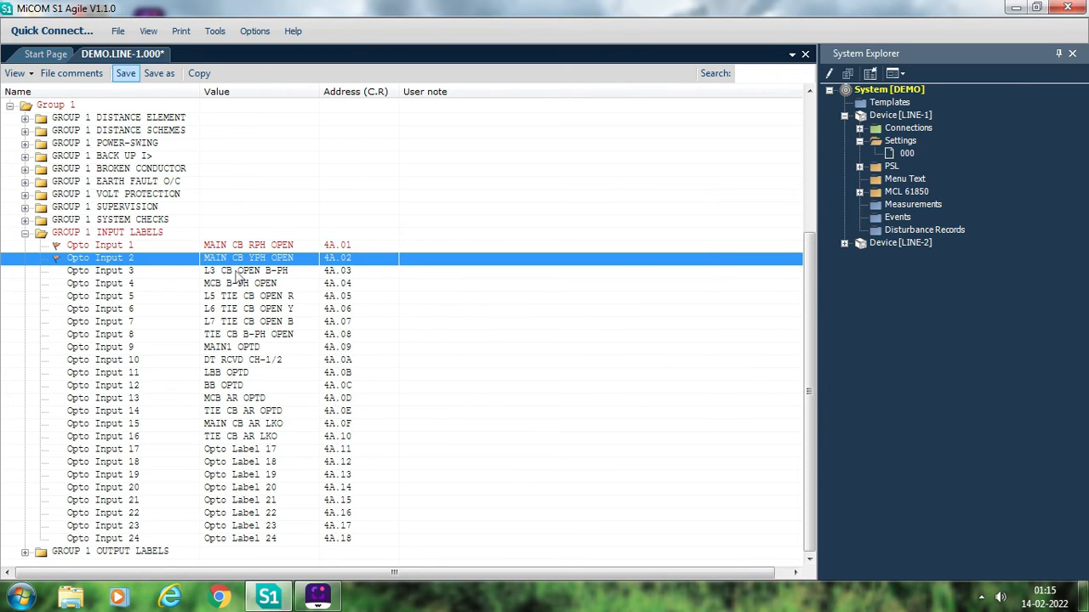
- Set the Opto Input 3 label to MAIN CB BPH OPEN by adapting the copied main breaker text
double_click(248, 272)
key(ctrl+v)
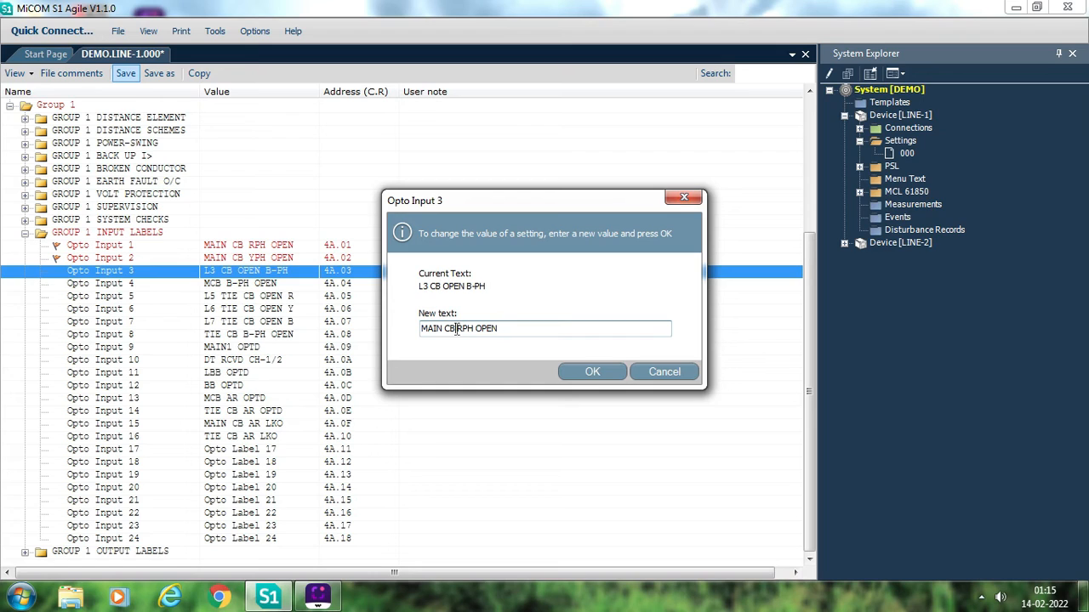
click(457, 330)
key(Delete)
text(B)
click(592, 372)
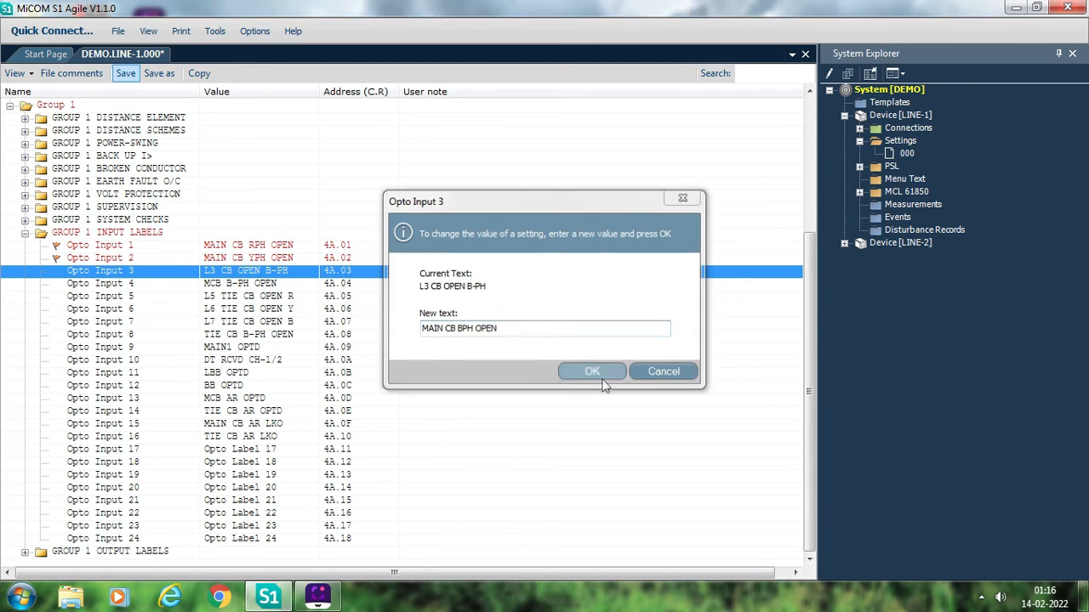
- Set the Opto Input 4 label to TIE CB RPH OPEN from the copied text, and copy the new wording before confirming
double_click(285, 289)
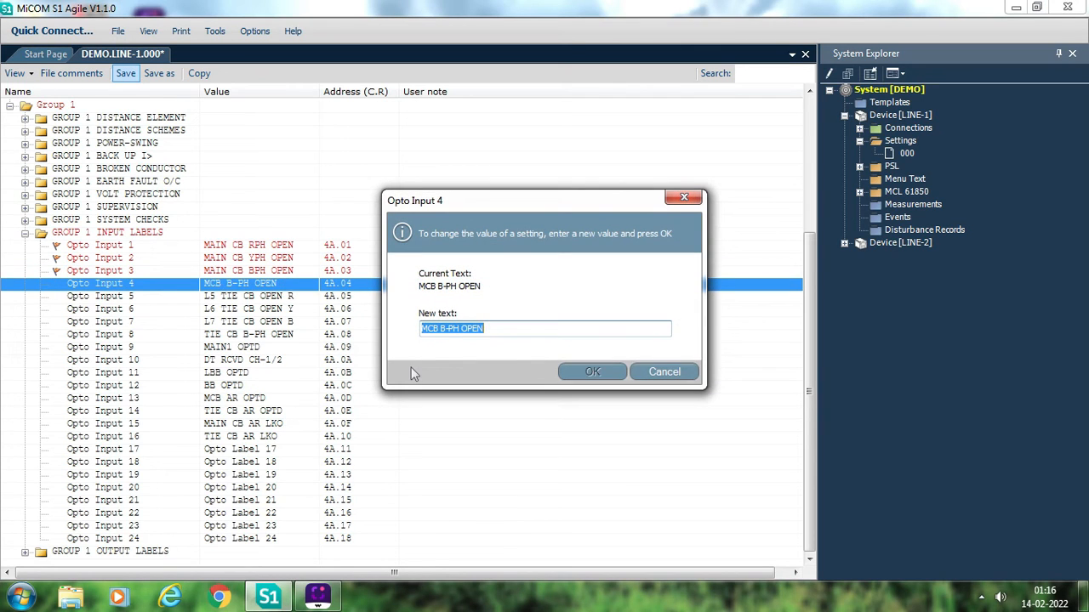
key(ctrl+v)
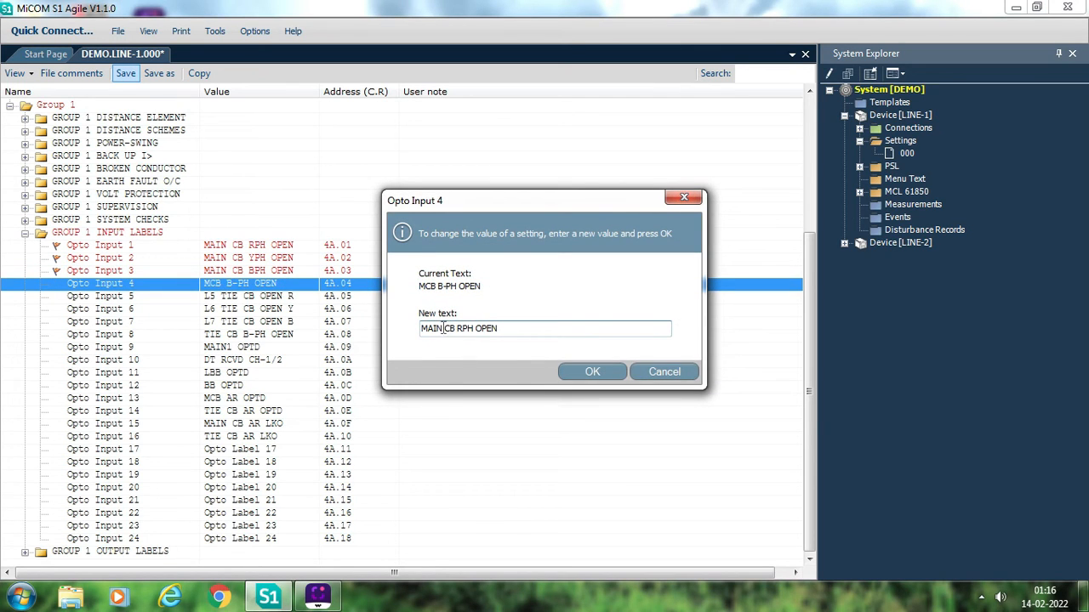
drag(441, 328, 414, 328)
text(TIE)
drag(515, 333, 422, 334)
key(ctrl+c)
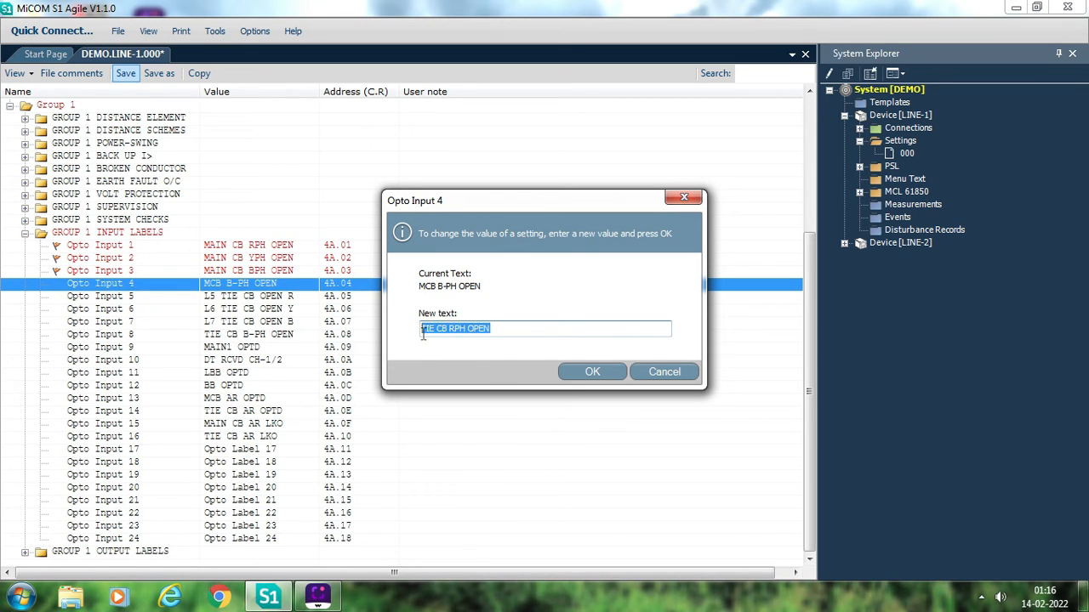
click(591, 373)
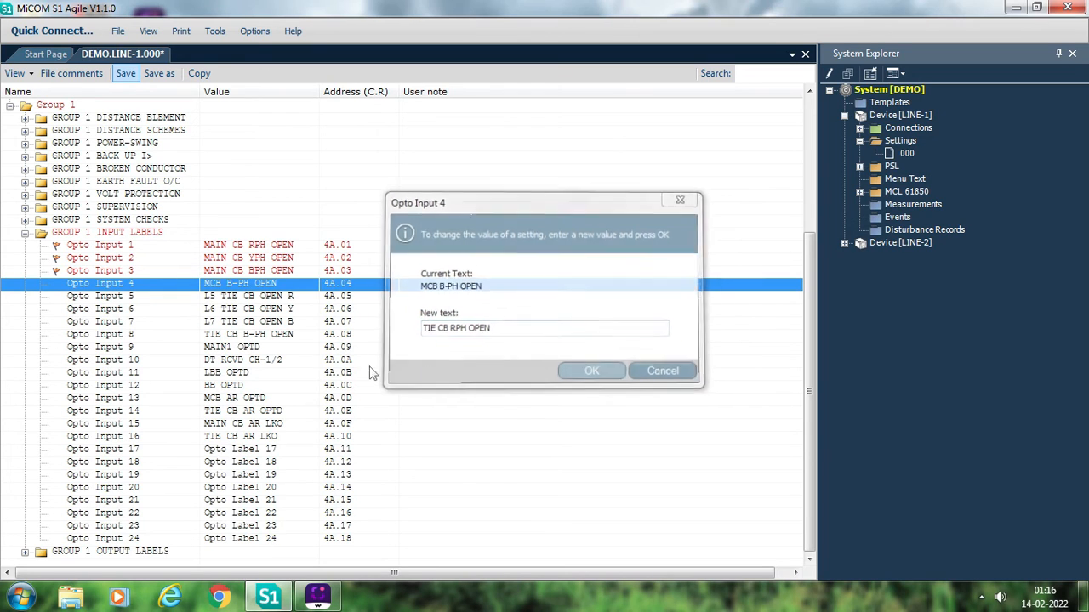
- Set the Opto Input 5 label to TIE CB YPH OPEN by reusing the copied tie breaker text
double_click(251, 300)
key(ctrl+v)
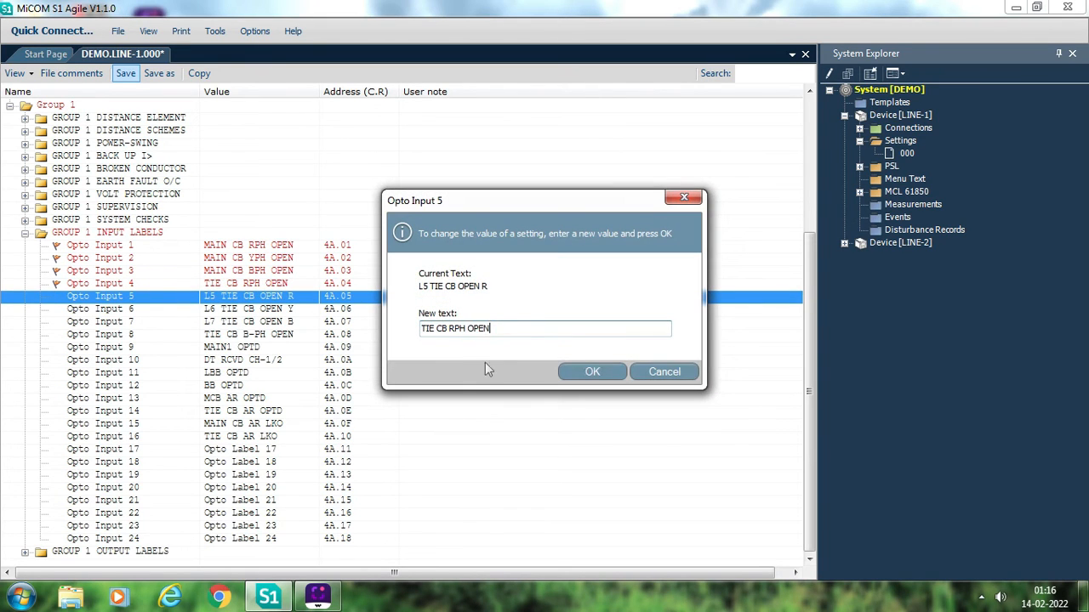
click(450, 335)
key(BackSpace)
text(Y)
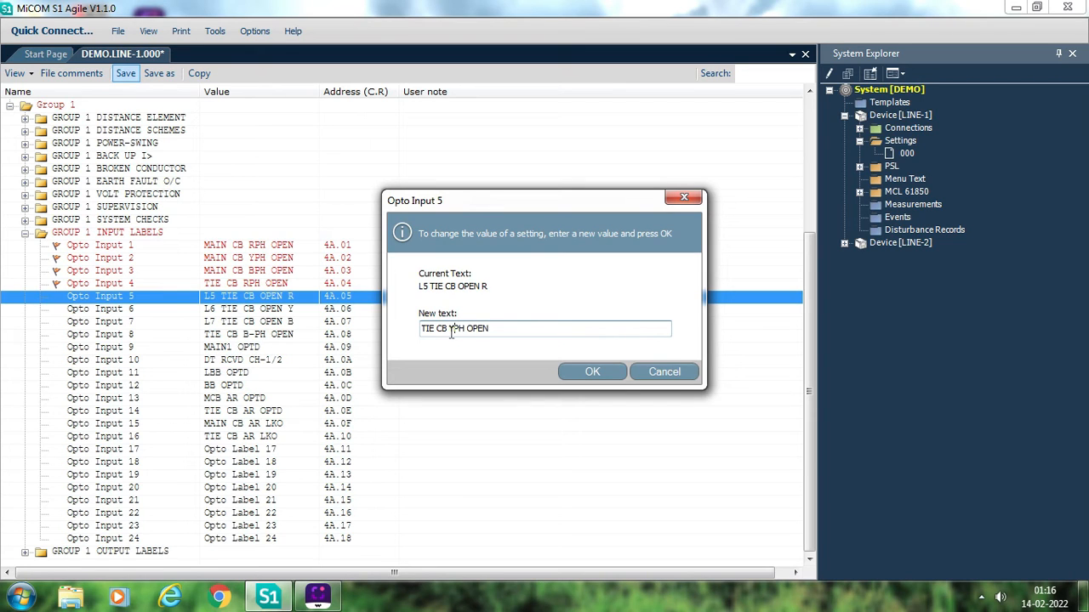
click(593, 371)
- Set the Opto Input 6 label to TIE CB BPH OPEN by adapting the copied tie breaker text
double_click(250, 310)
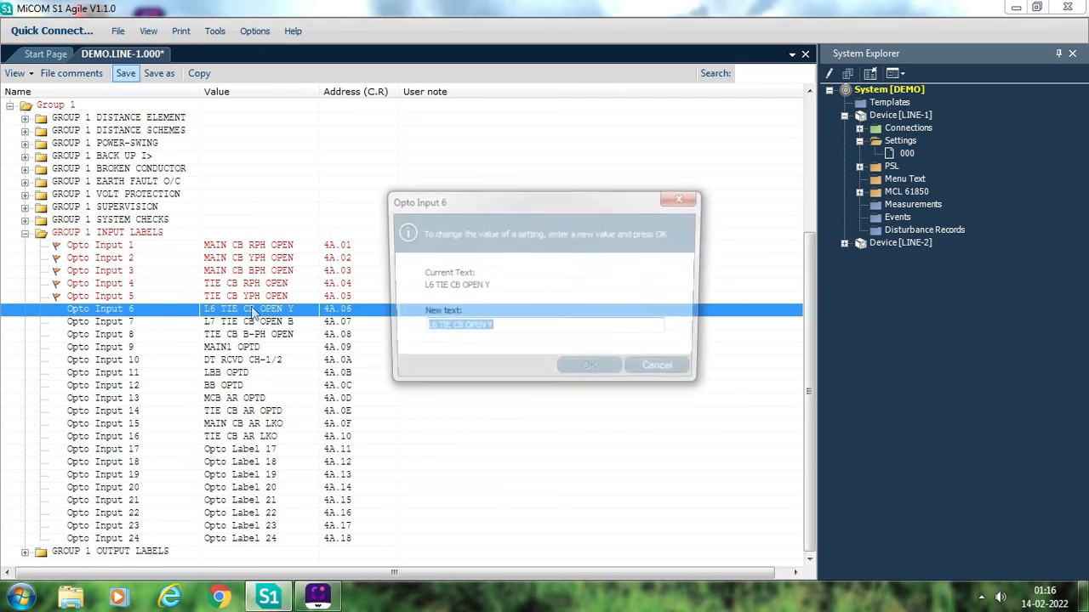
key(ctrl+v)
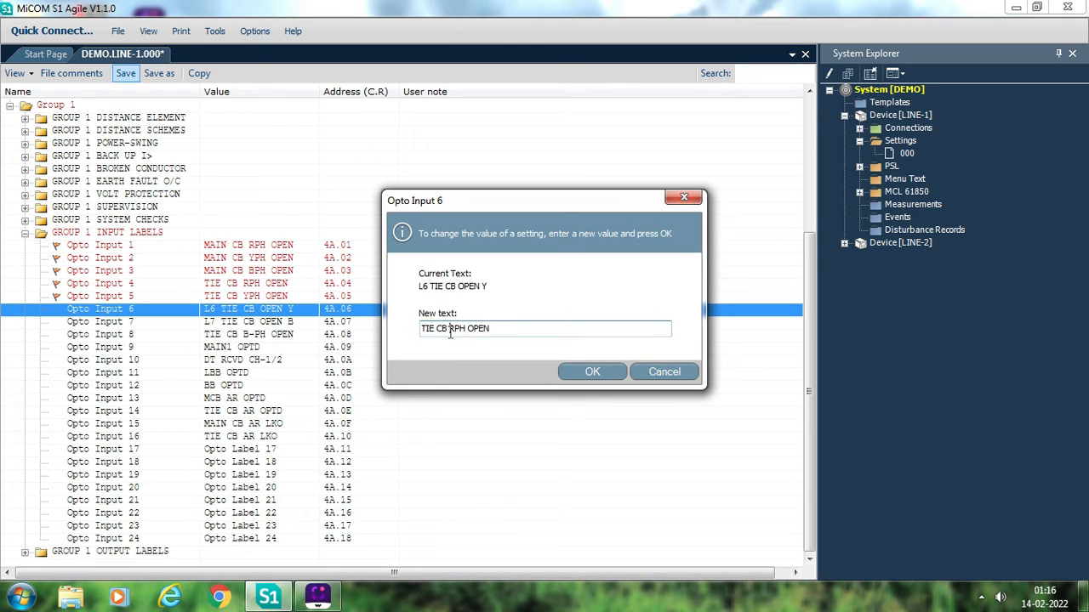
click(451, 332)
key(BackSpace)
text(B)
click(591, 374)
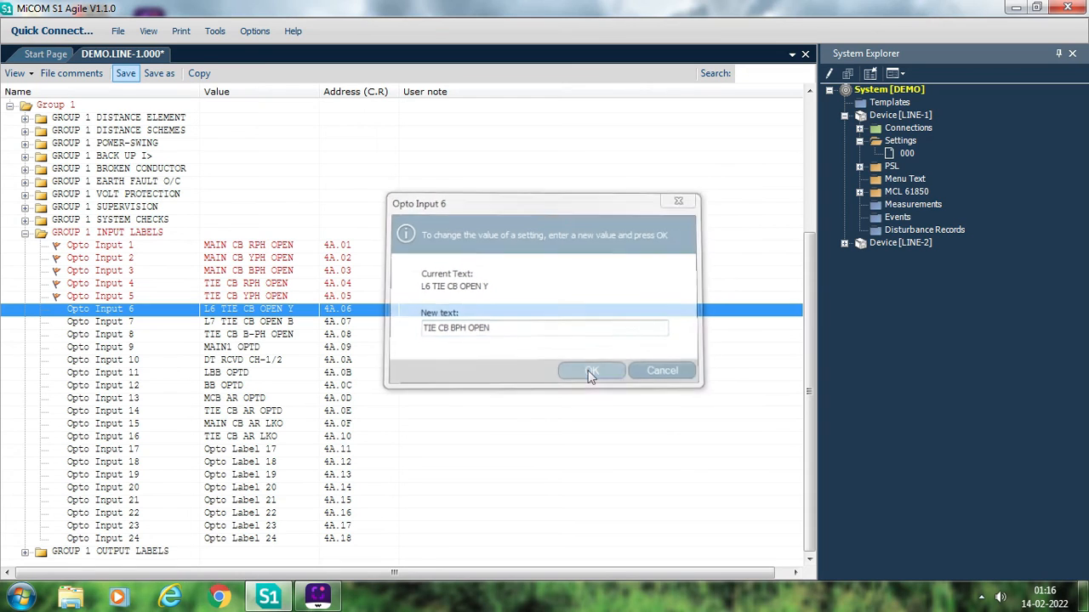
- Replace the Opto Input 7 label with CR RECEIVE
double_click(267, 326)
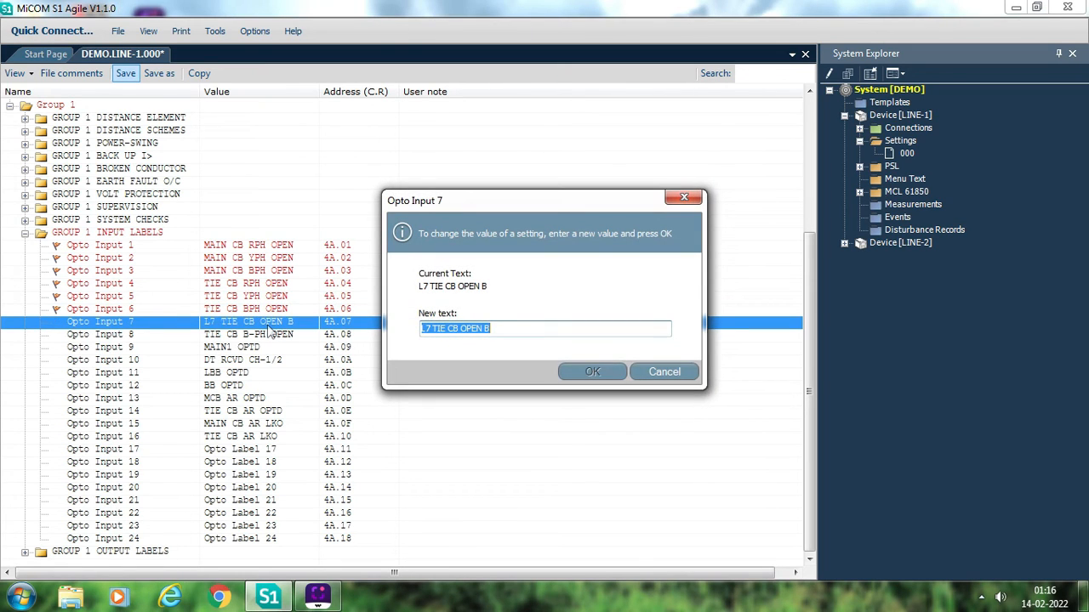
text(CR RECEIVE)
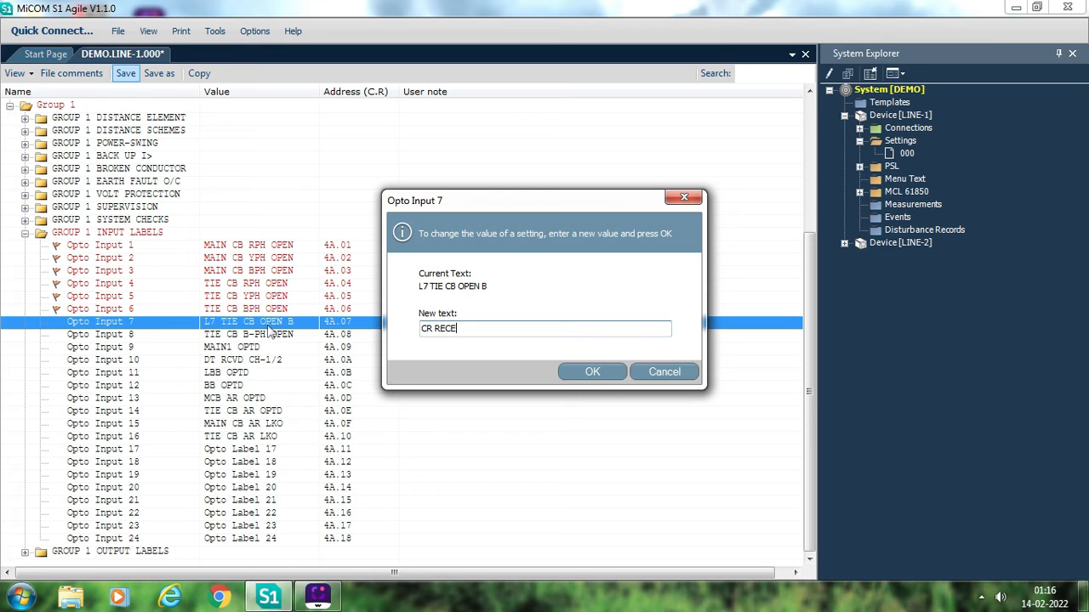
click(591, 372)
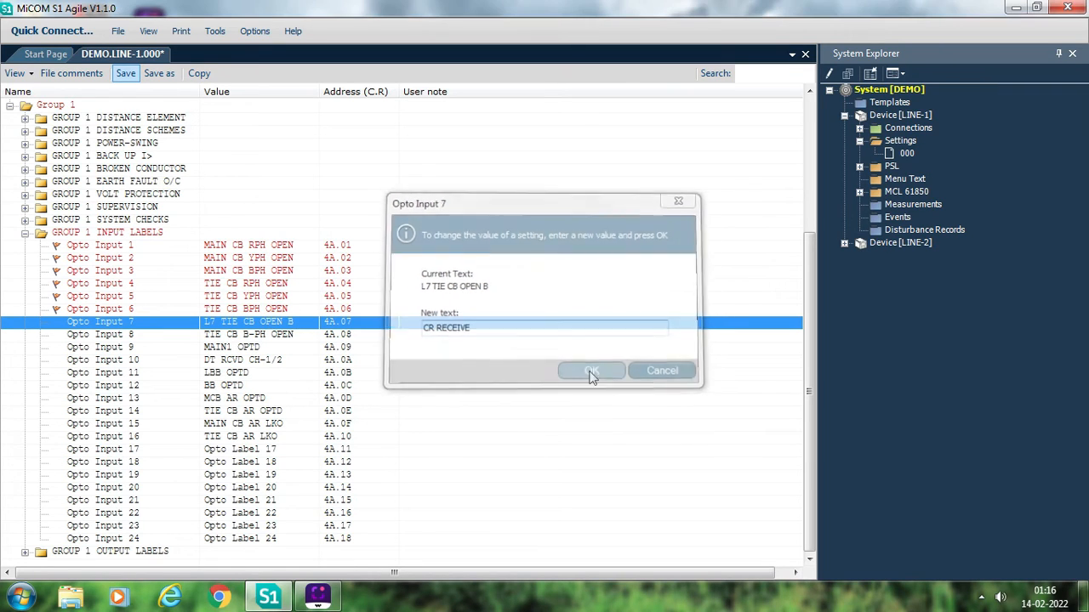
- Replace the Opto Input 8 label with 89L OPEN and save the settings file
double_click(289, 336)
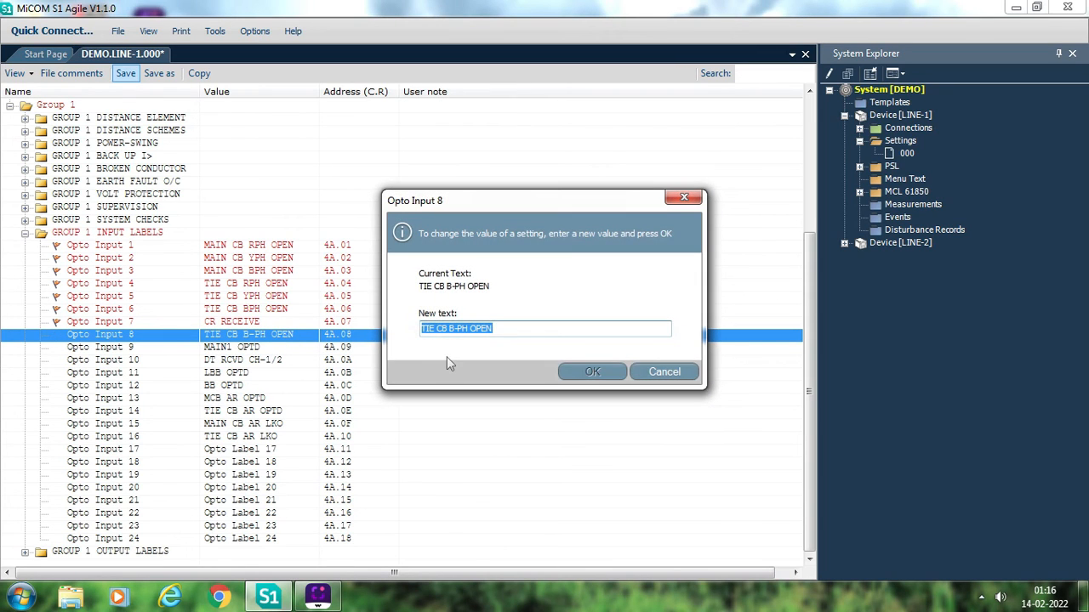
text(89L O)
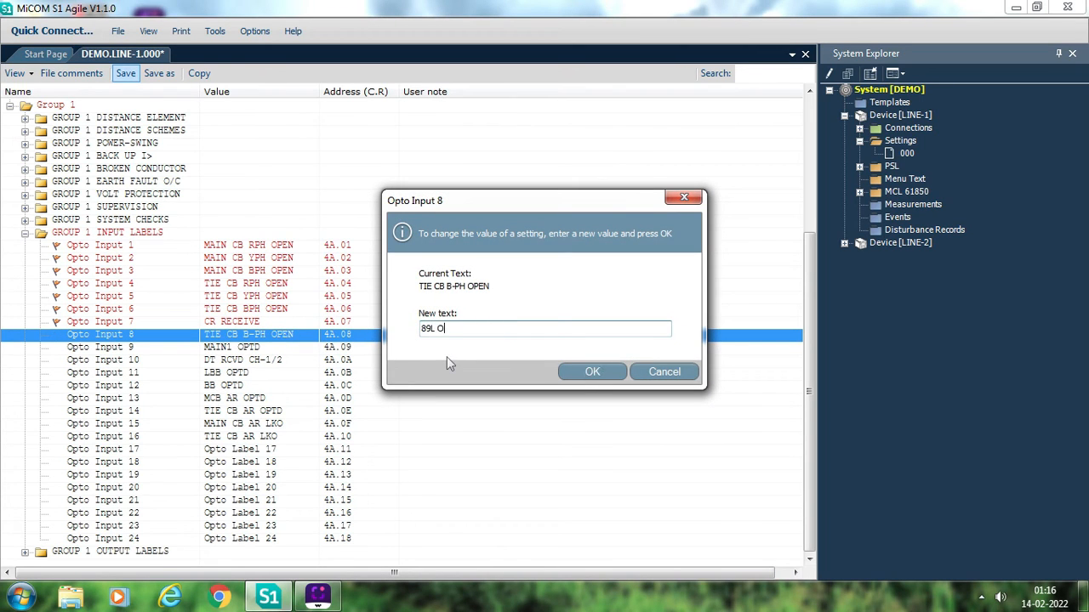
text(PEN)
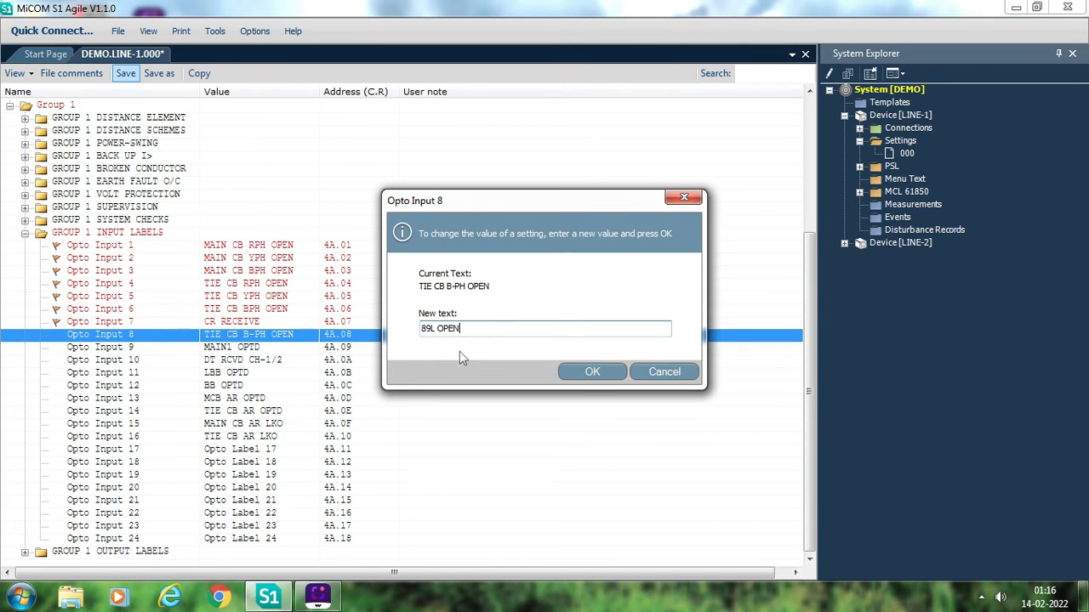
click(591, 373)
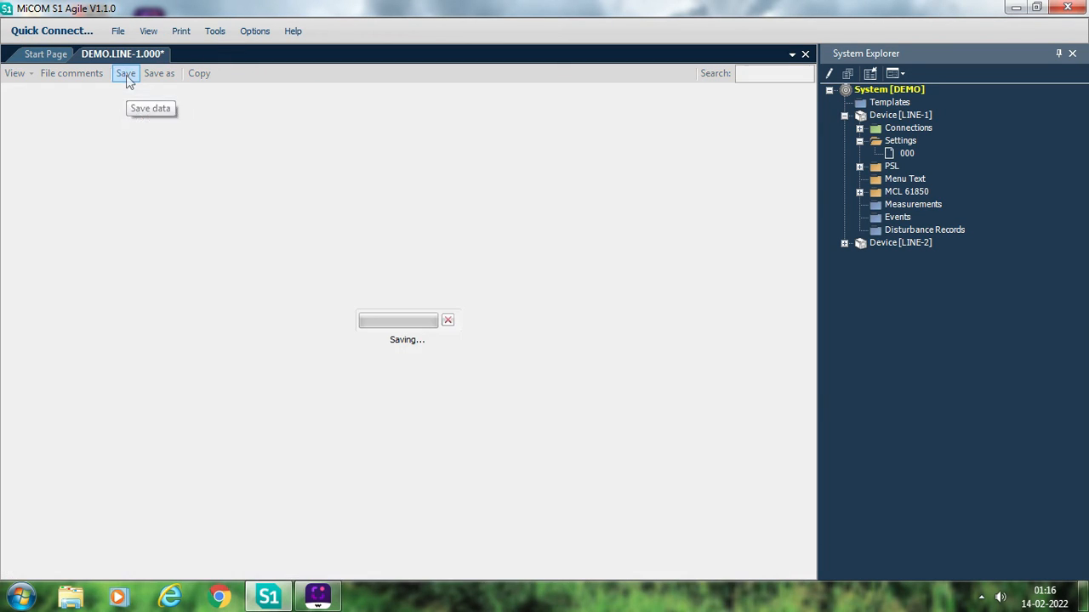
click(125, 74)
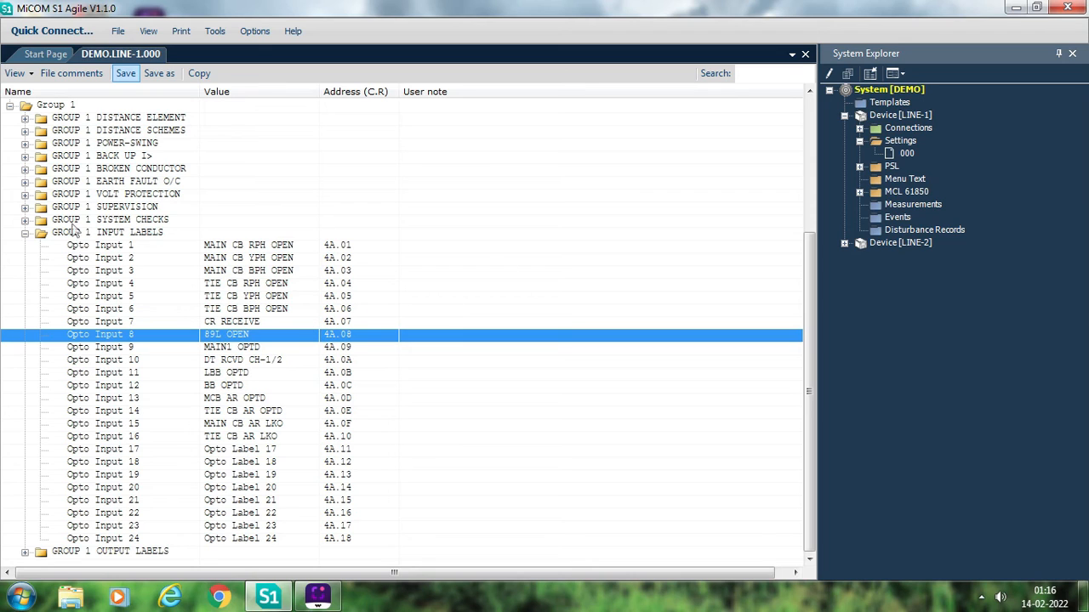
- Collapse the Group 1 input labels, expand the output labels and inspect the Relay 1 label without changing it
click(26, 235)
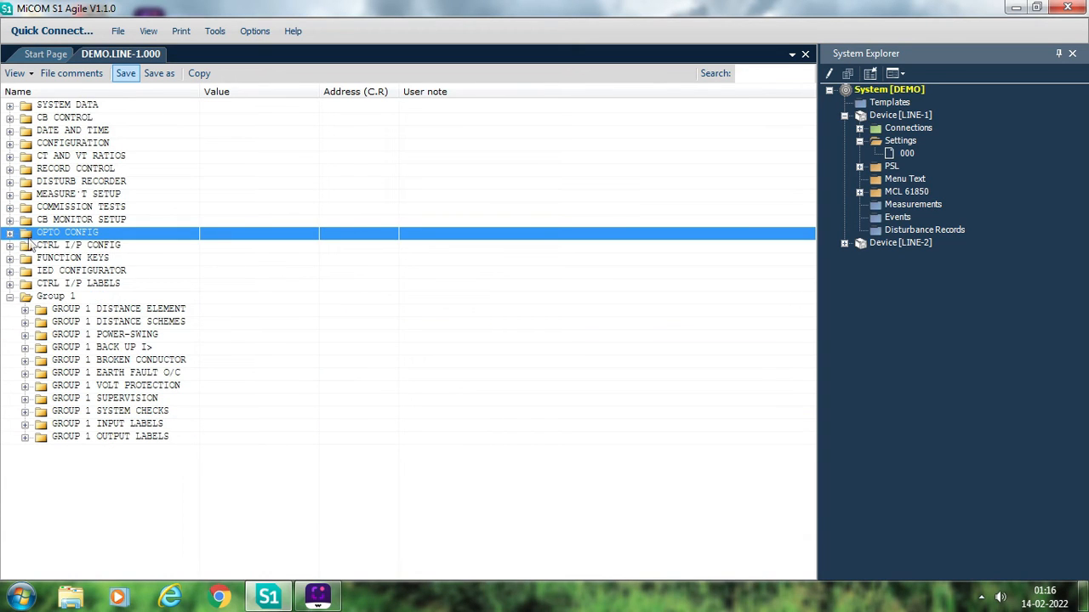
click(26, 438)
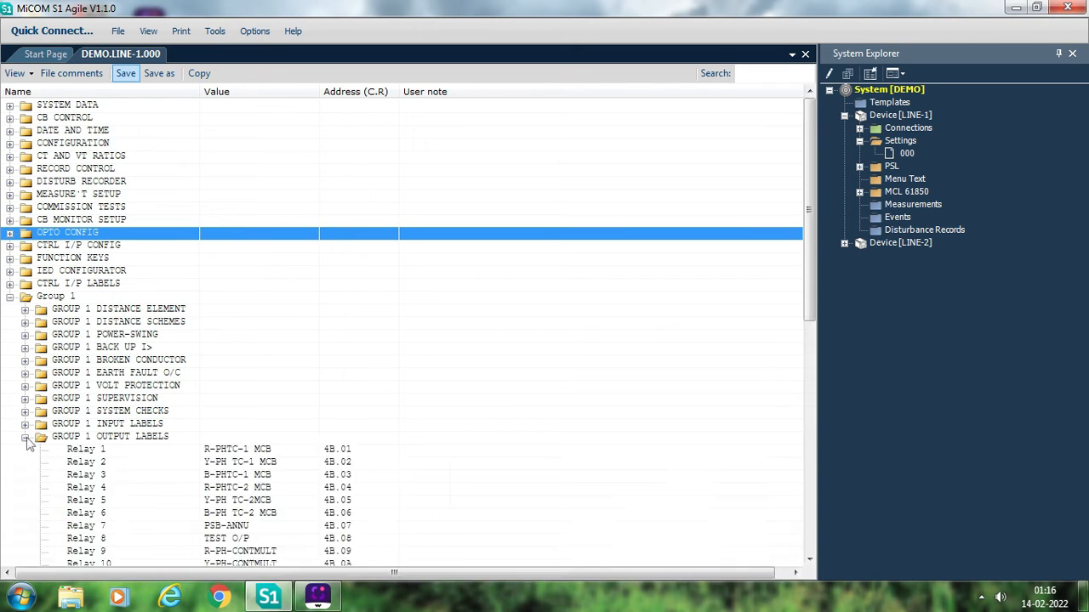
click(25, 440)
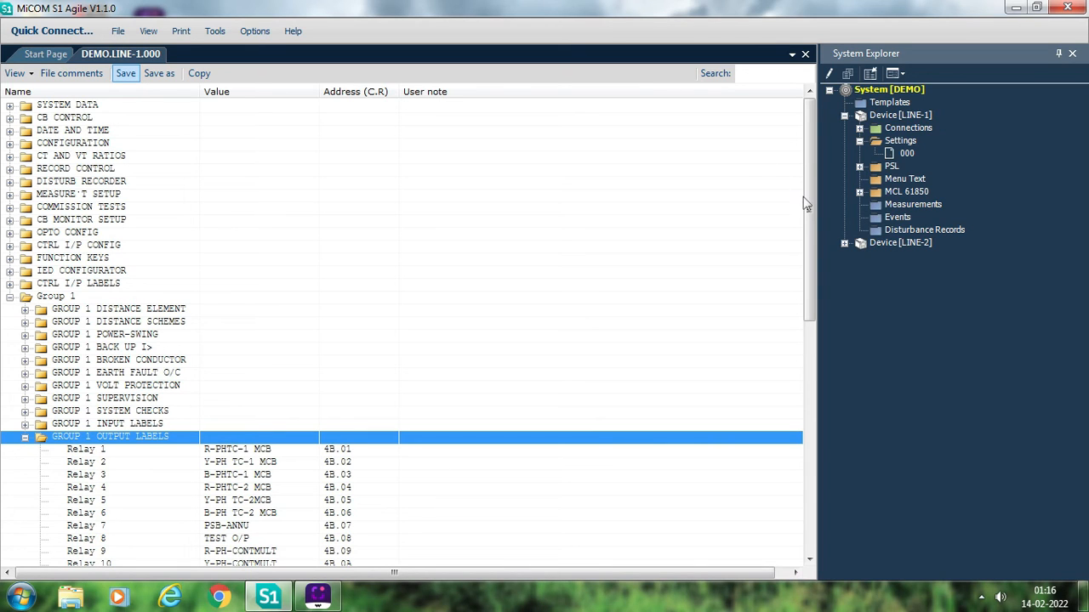
drag(808, 205, 786, 309)
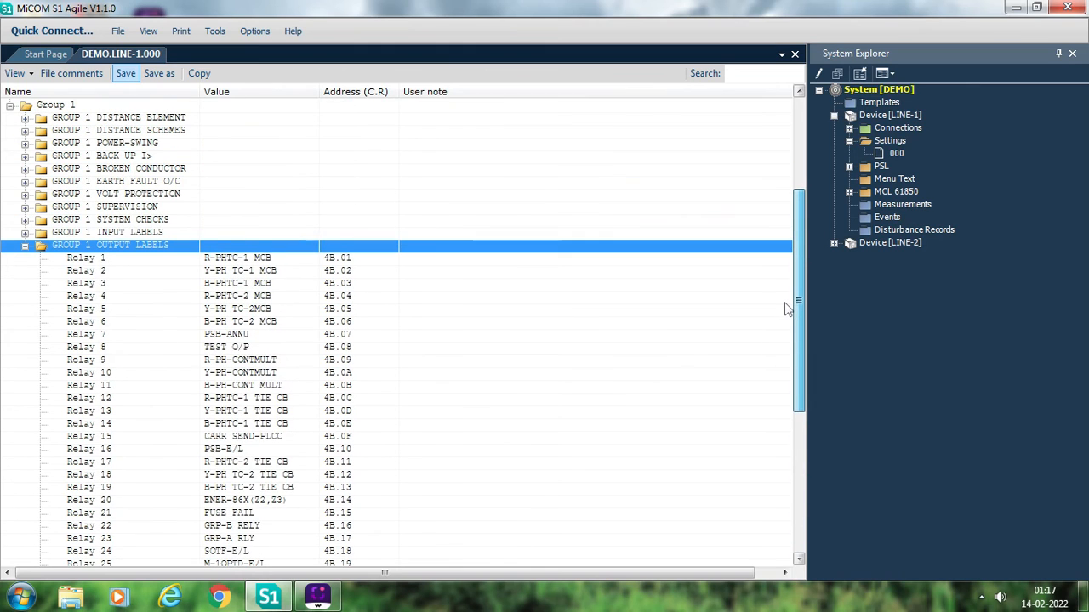
double_click(287, 259)
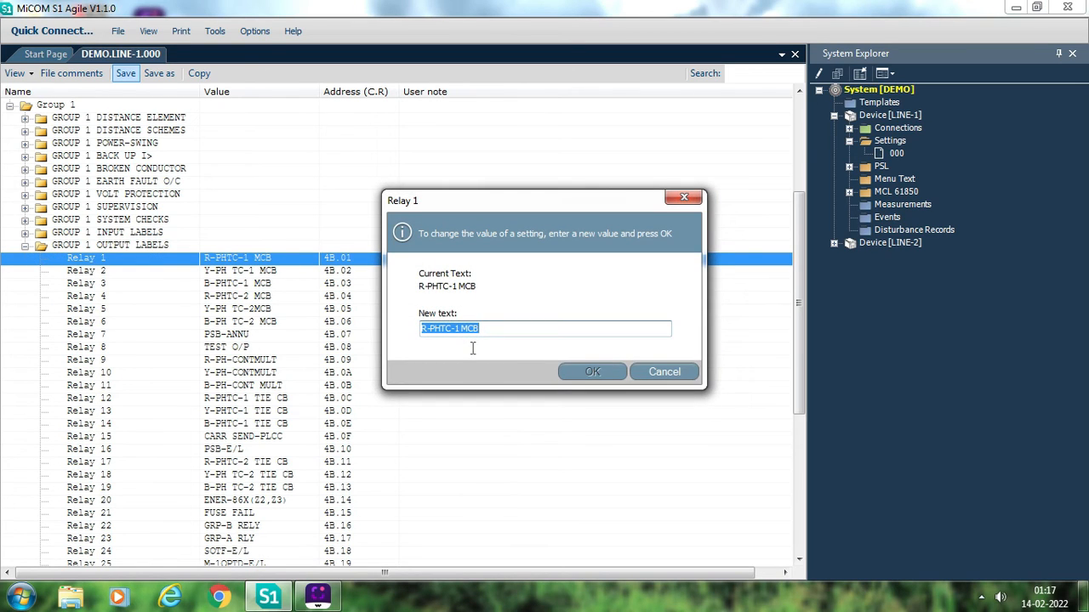
click(664, 372)
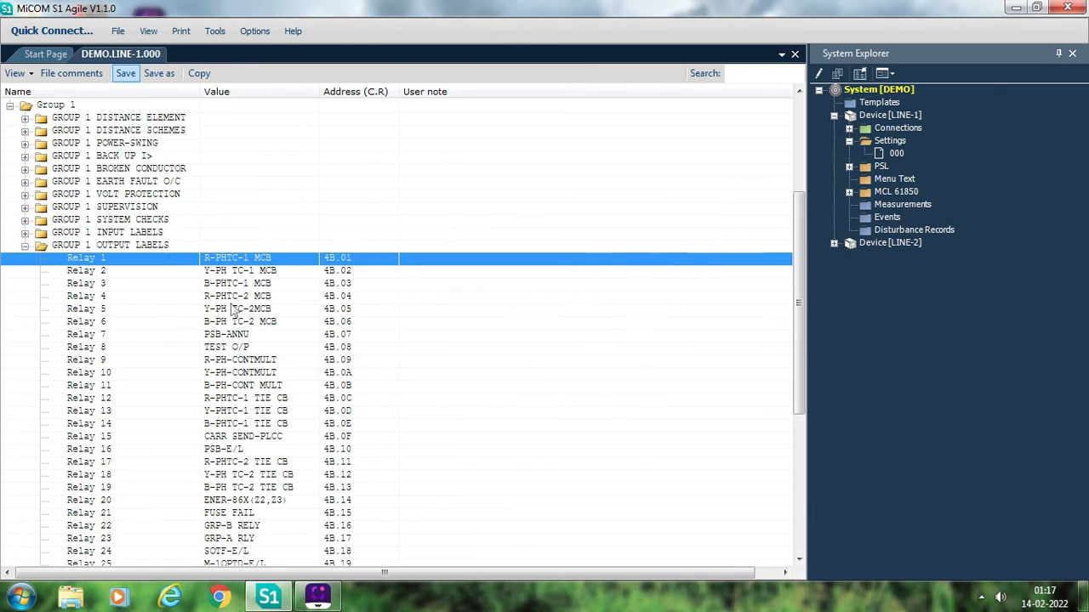
- Set the Relay 39 output label to DT SEND CH-1
click(257, 555)
key(Down)
key(Down)
key(Down)
key(Down)
key(Down)
key(Down)
key(Down)
key(Down)
key(Down)
key(Down)
key(Down)
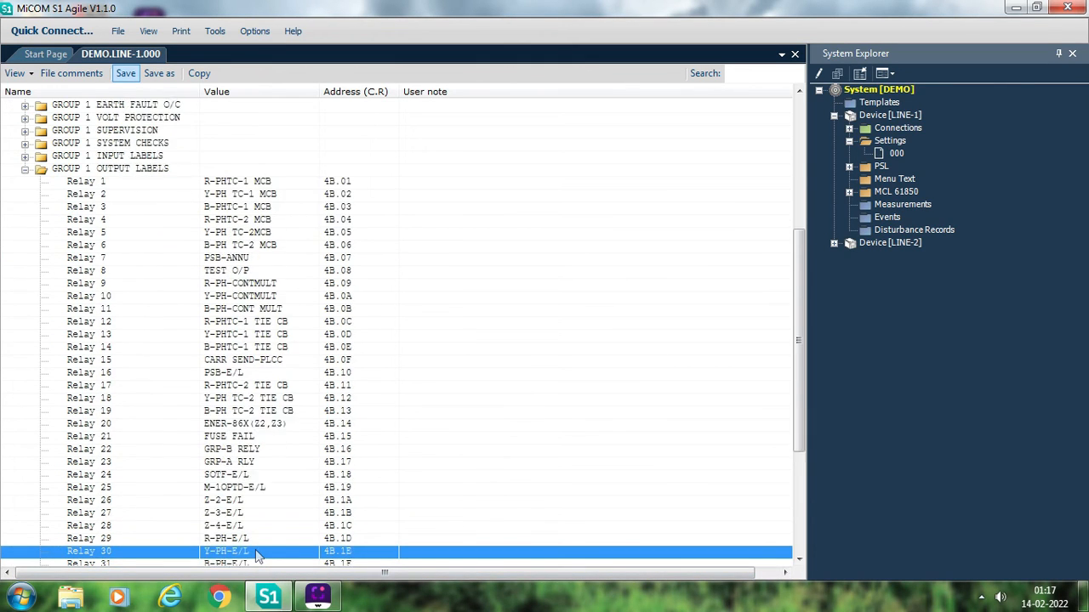
key(Down)
key(Down)
key(Down)
key(Down)
key(Down)
key(Down)
key(Down)
key(Down)
key(Down)
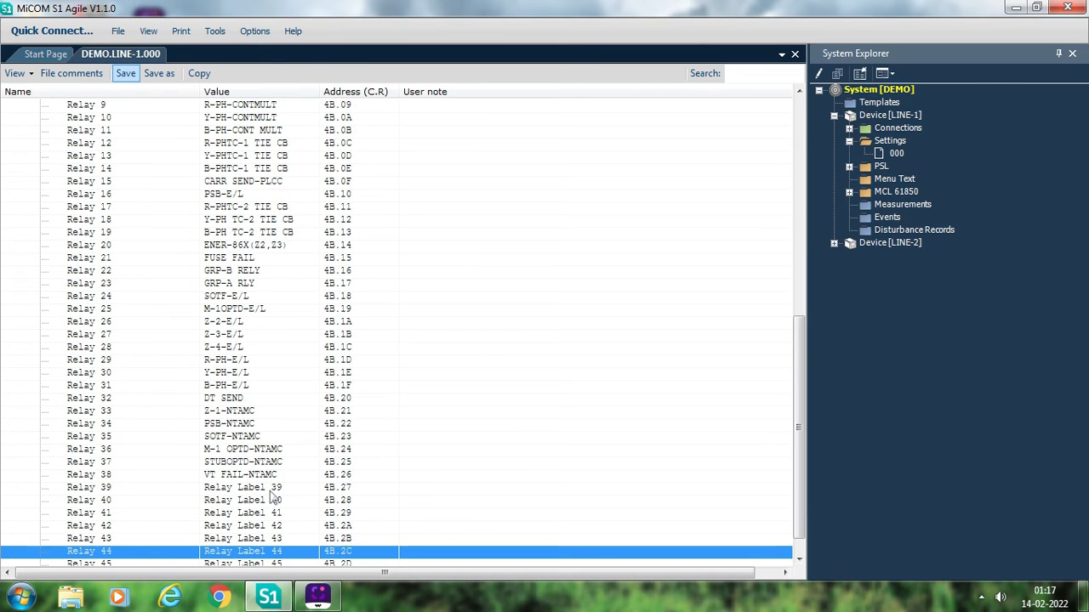
double_click(271, 491)
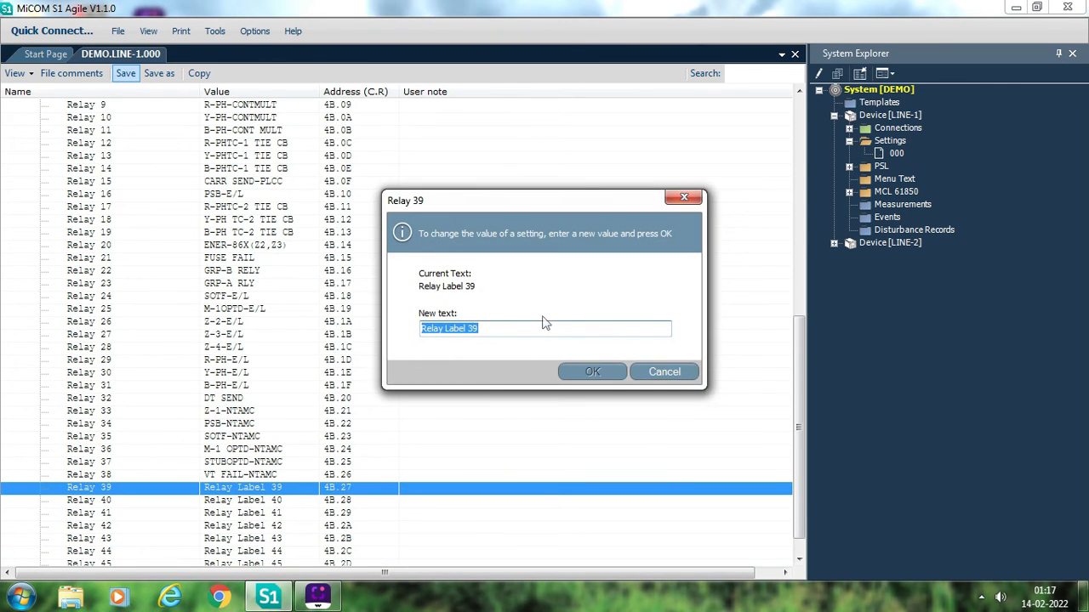
text(DT)
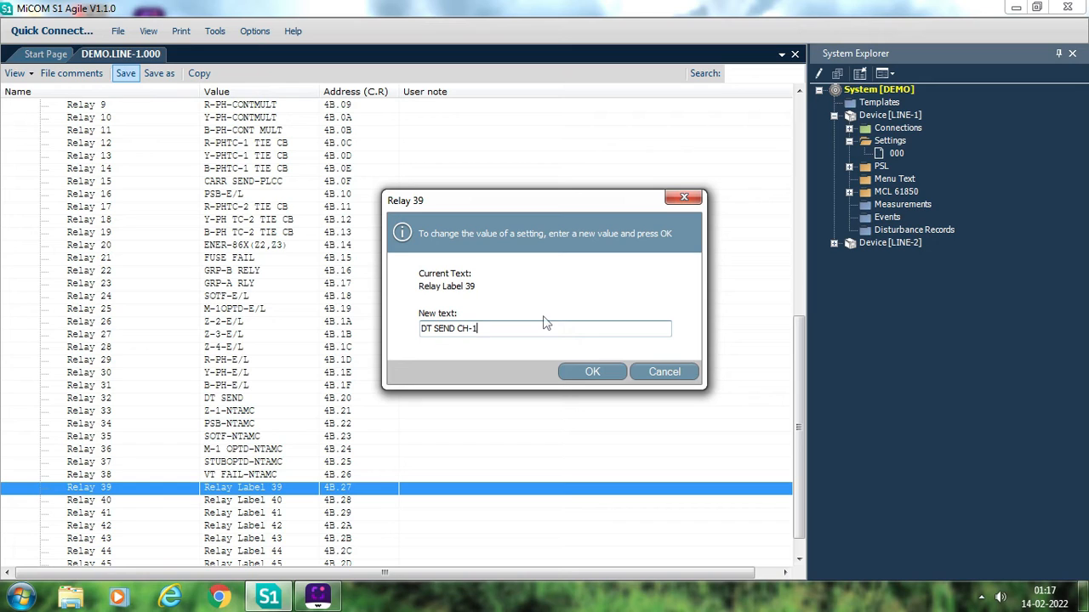
text( SEND CH-1)
click(573, 375)
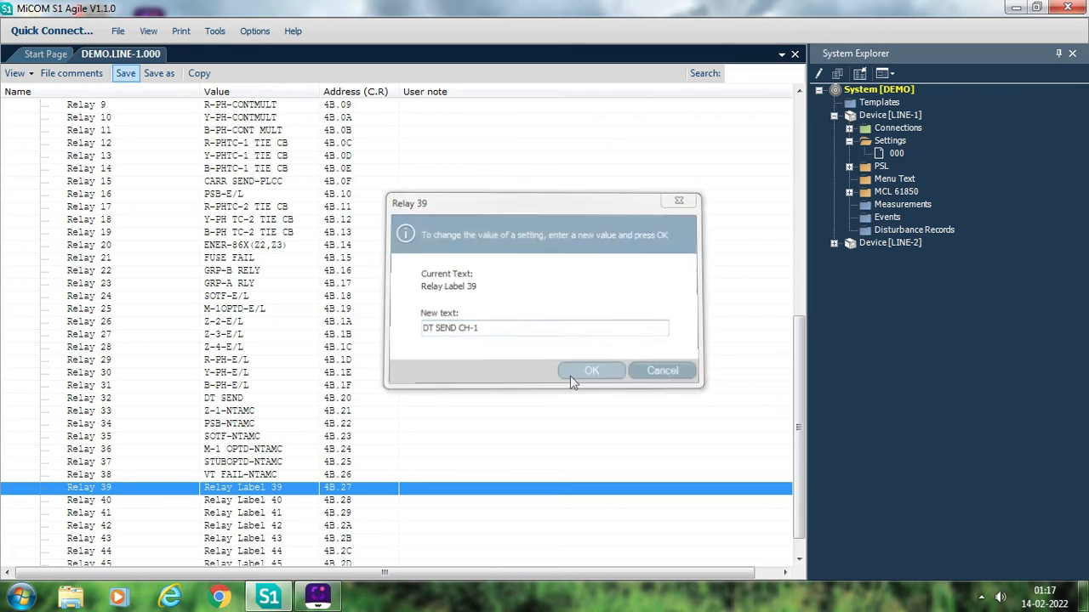
- Set the Relay 40 output label to 86.1 OPTD and save the settings file
click(289, 503)
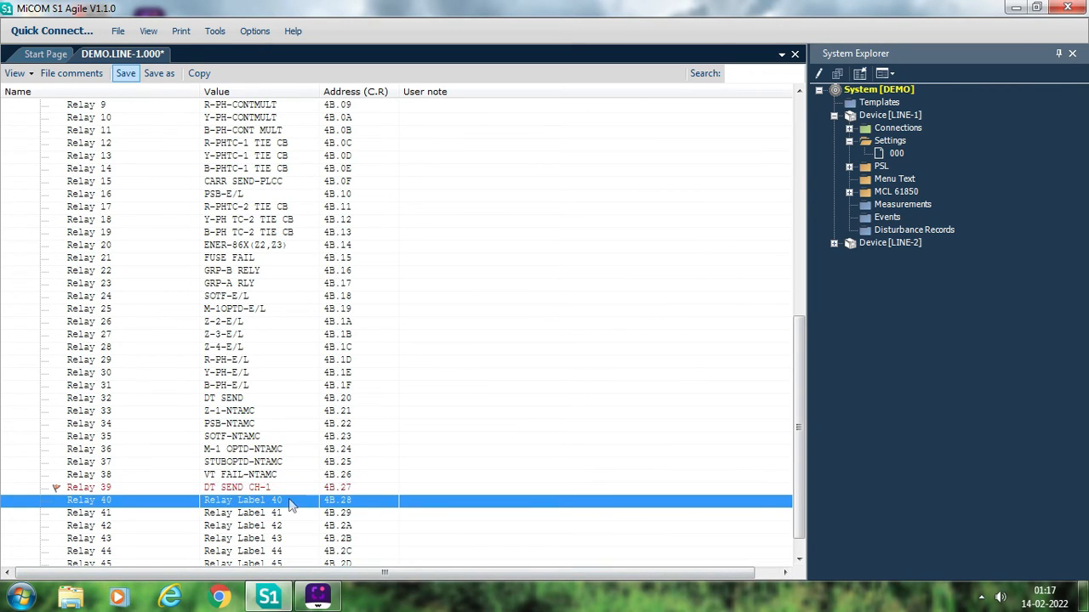
double_click(289, 503)
text(86.1 OPTD)
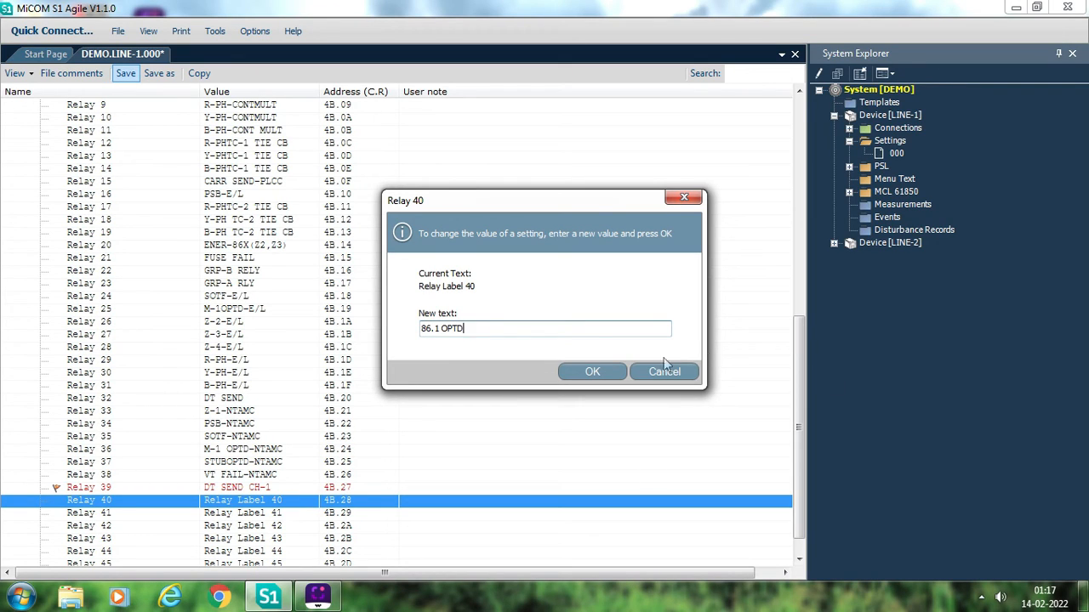
click(593, 374)
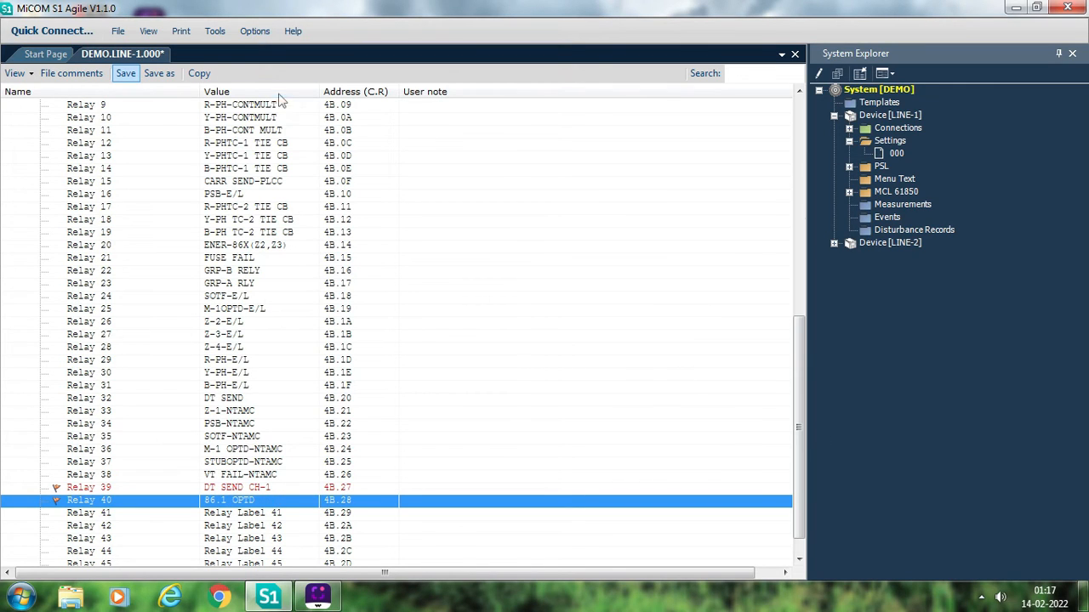
click(125, 73)
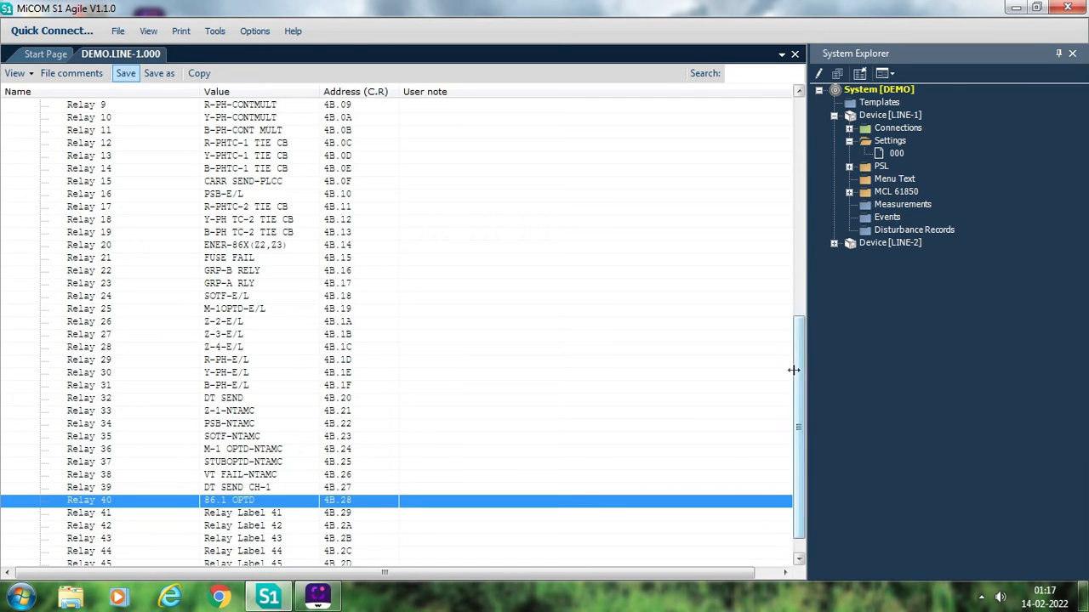
- Collapse the Group 1 output labels and review the CONFIGURATION settings for enabled and disabled protection functions
drag(800, 377, 808, 241)
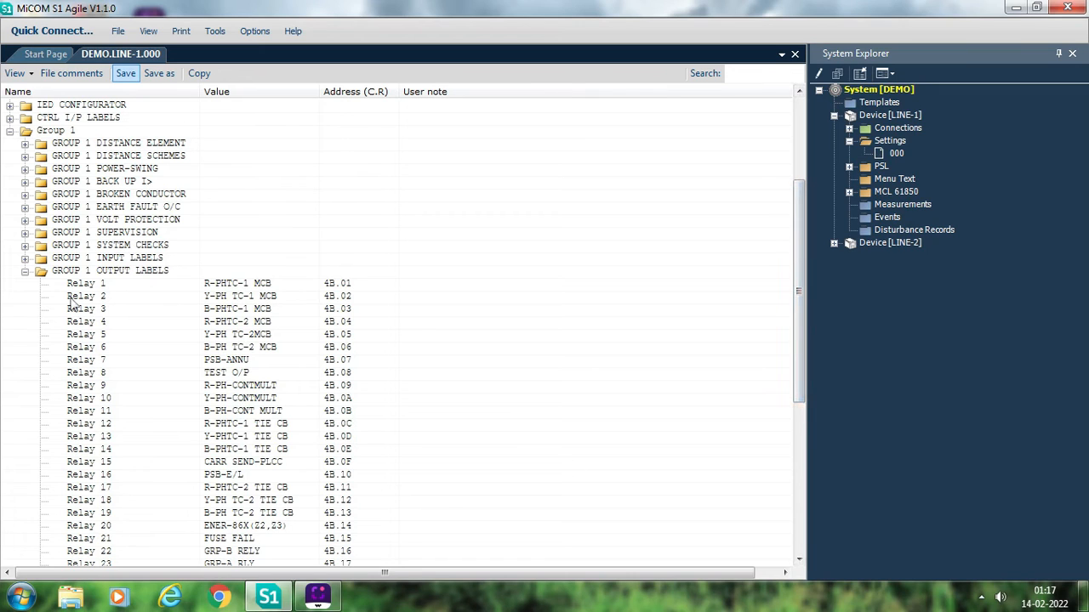
click(26, 272)
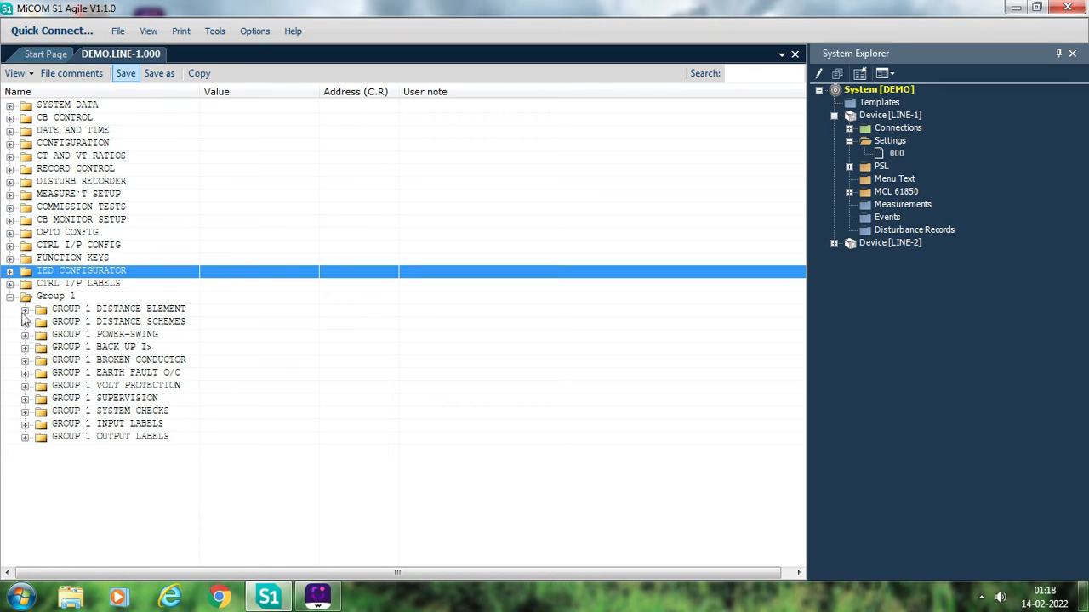
click(11, 144)
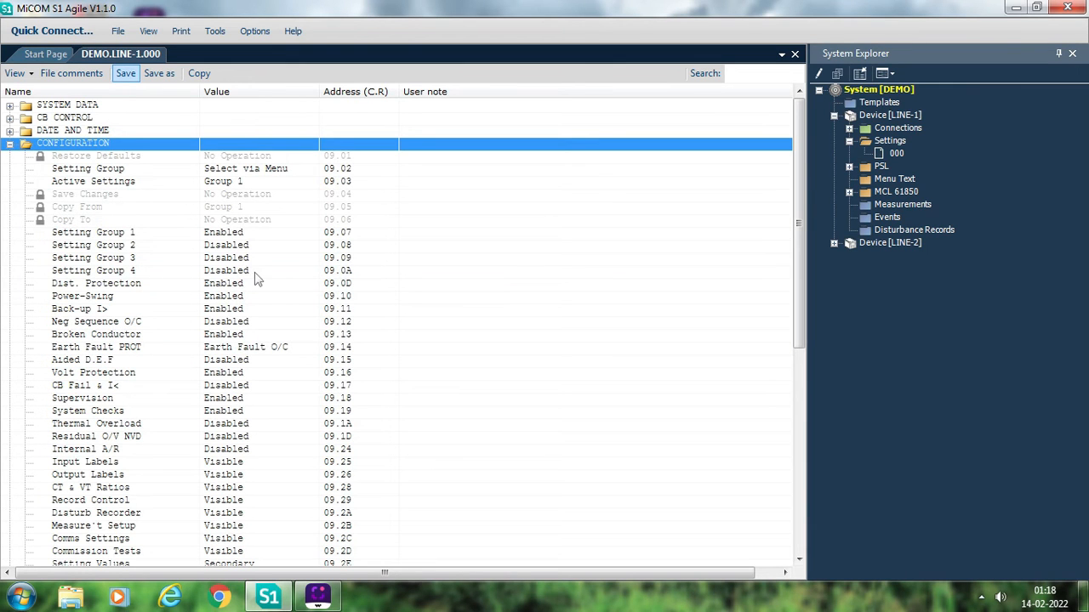
click(10, 144)
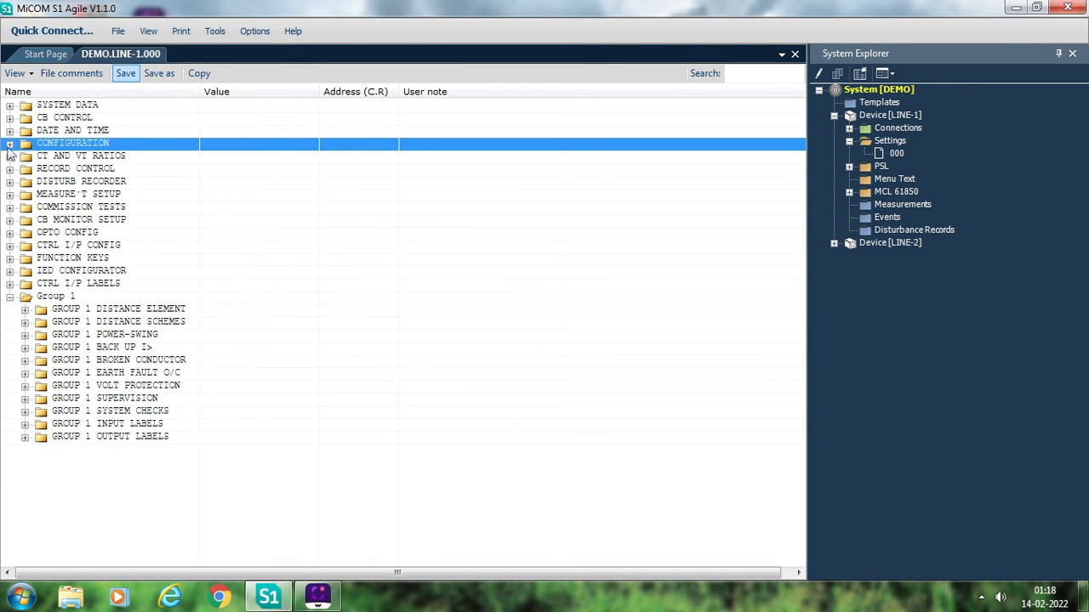
- Review the Group 1 distance element's line, zone, other-parameter and fault locator settings, and expand the Group 1 distance schemes
click(24, 309)
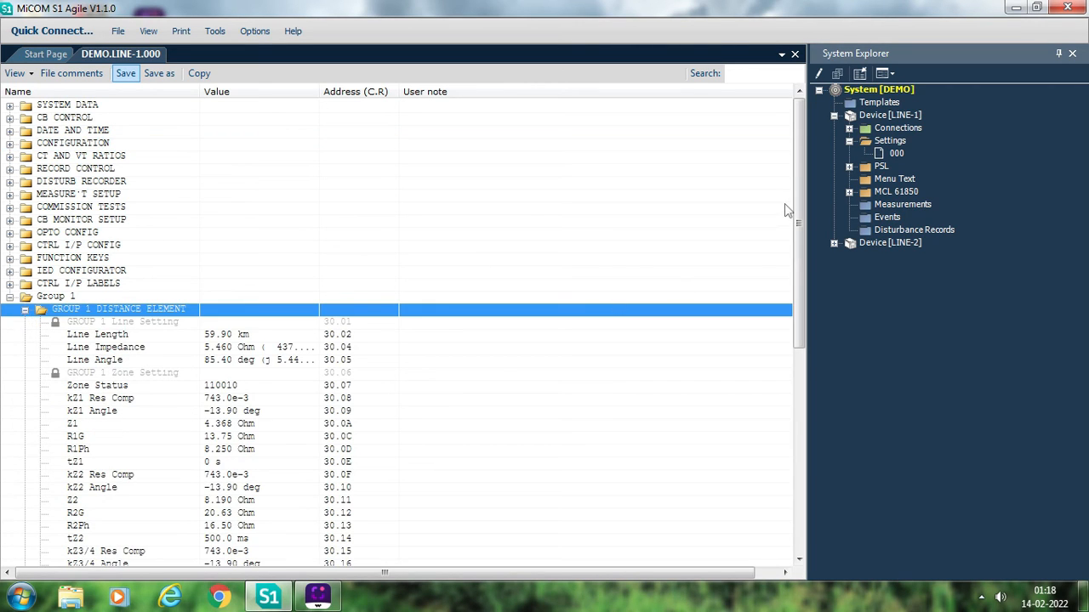
drag(802, 207, 799, 277)
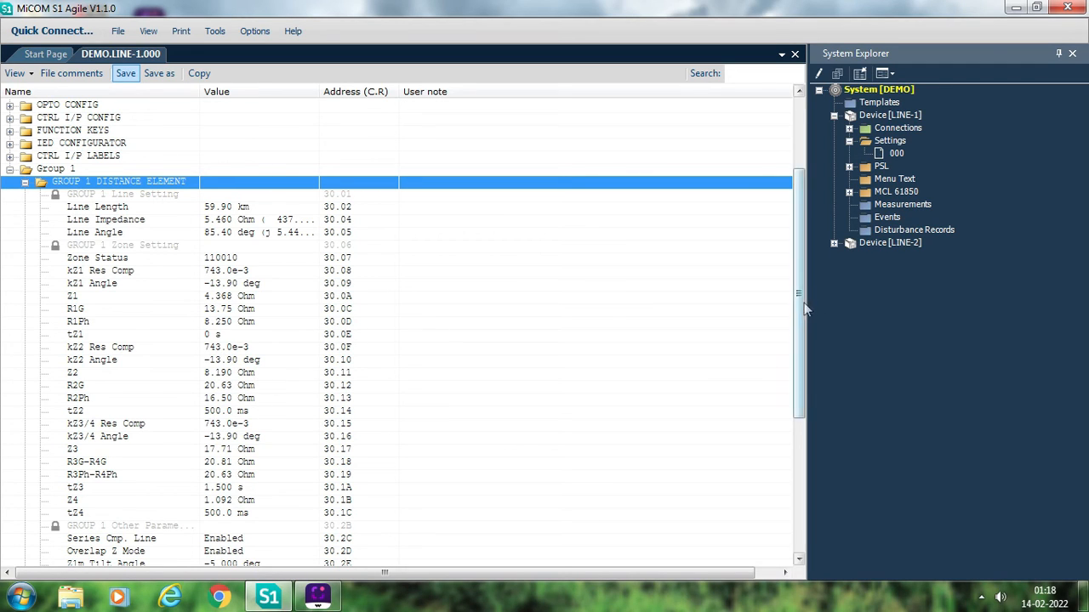
drag(801, 311, 807, 374)
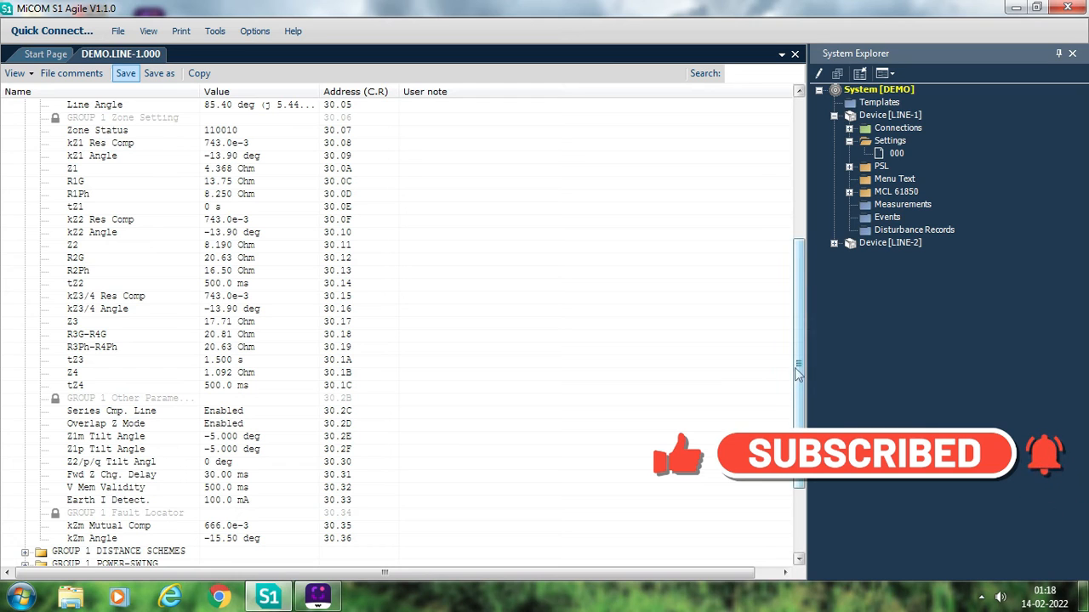
drag(797, 367, 800, 423)
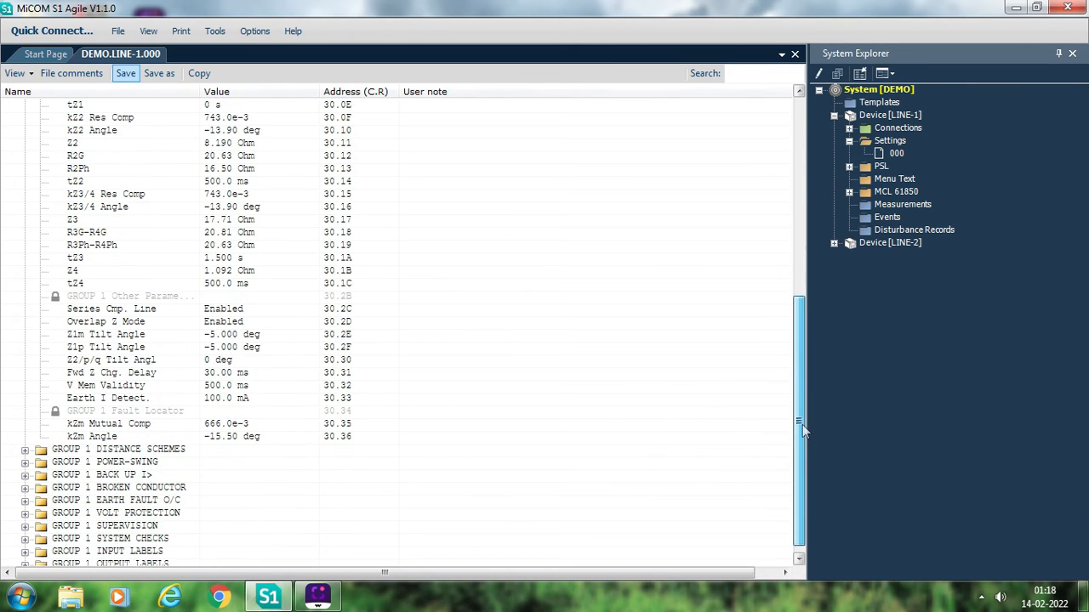
click(24, 449)
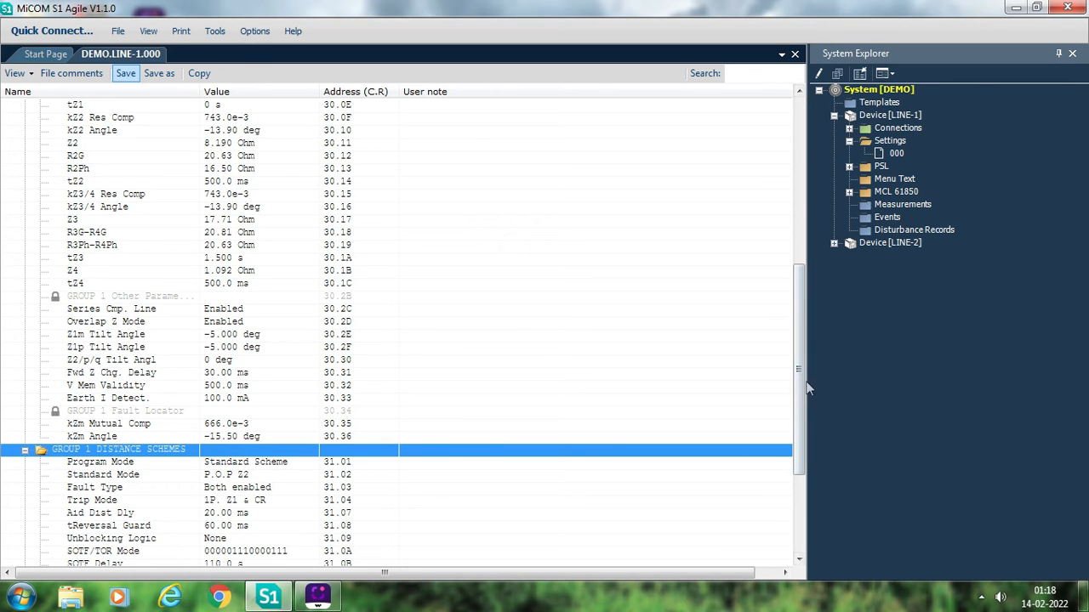
mouse_move(803, 385)
mouse_down()
mouse_move(803, 408)
mouse_move(801, 377)
mouse_up()
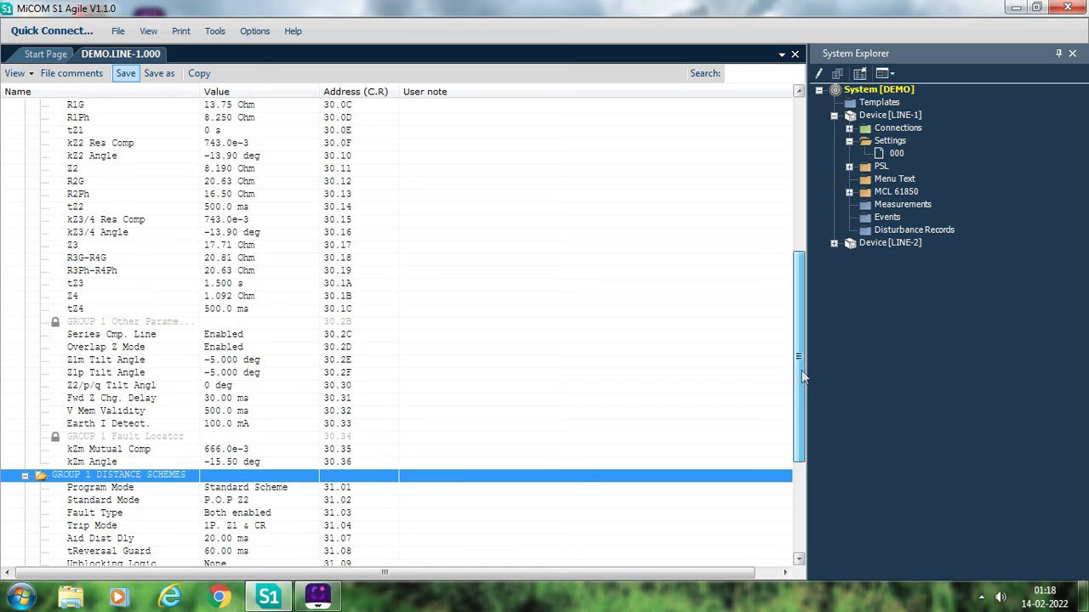
- Set V Mem Validity in the Group 1 distance element to 1.6 s and save the settings file
click(131, 415)
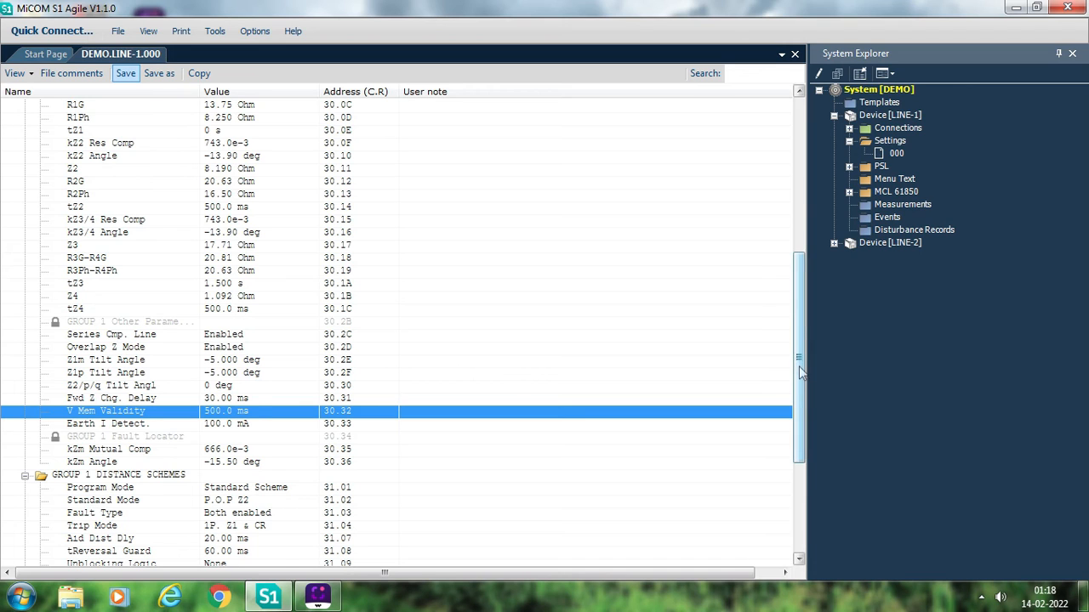
mouse_move(799, 371)
mouse_down()
mouse_move(800, 461)
mouse_move(799, 390)
mouse_up()
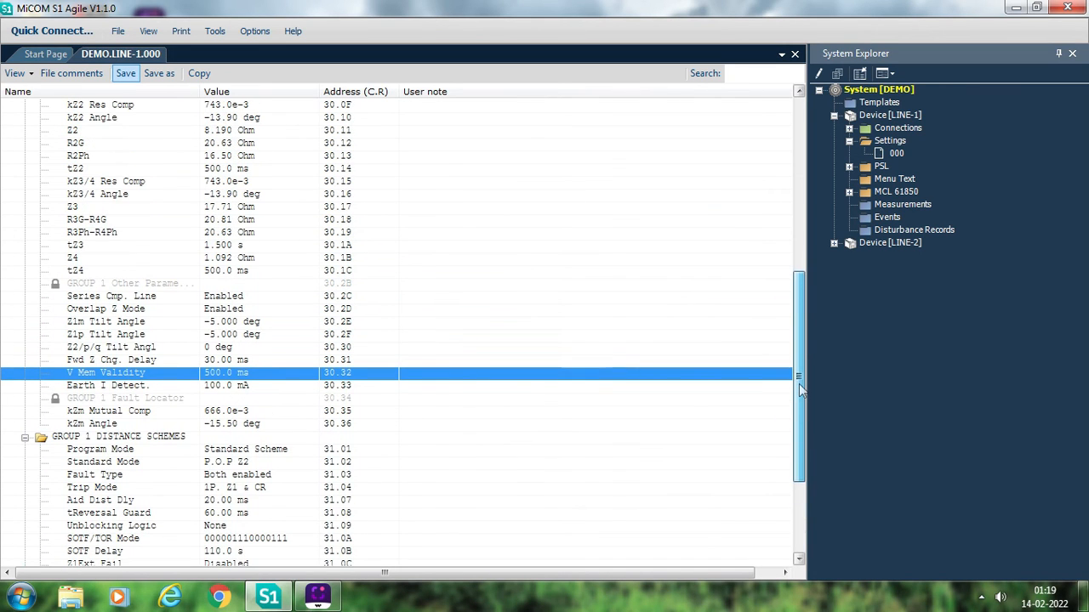
double_click(237, 378)
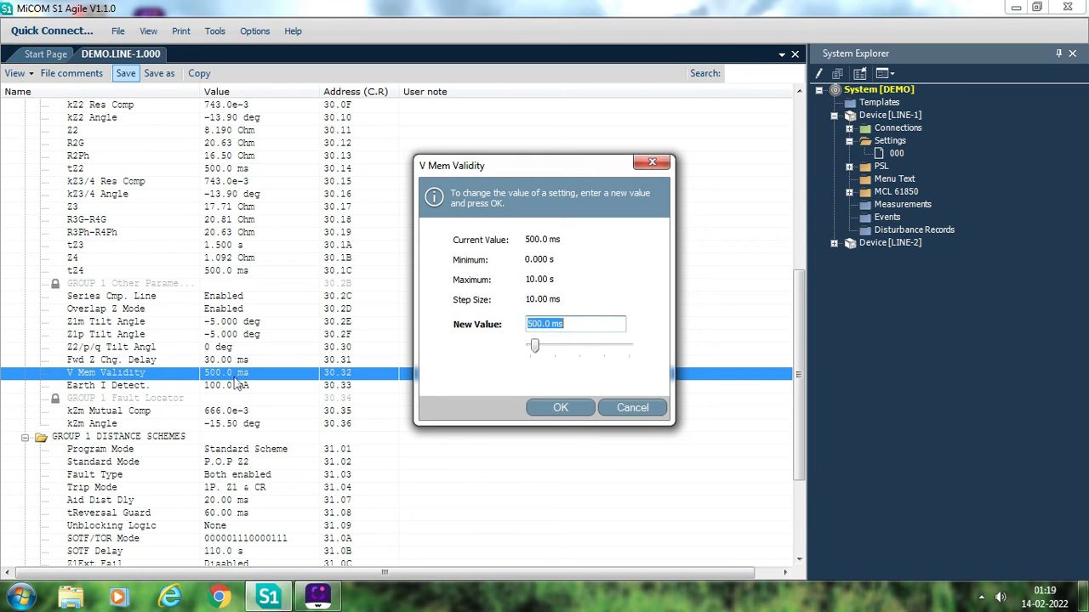
text(1.6)
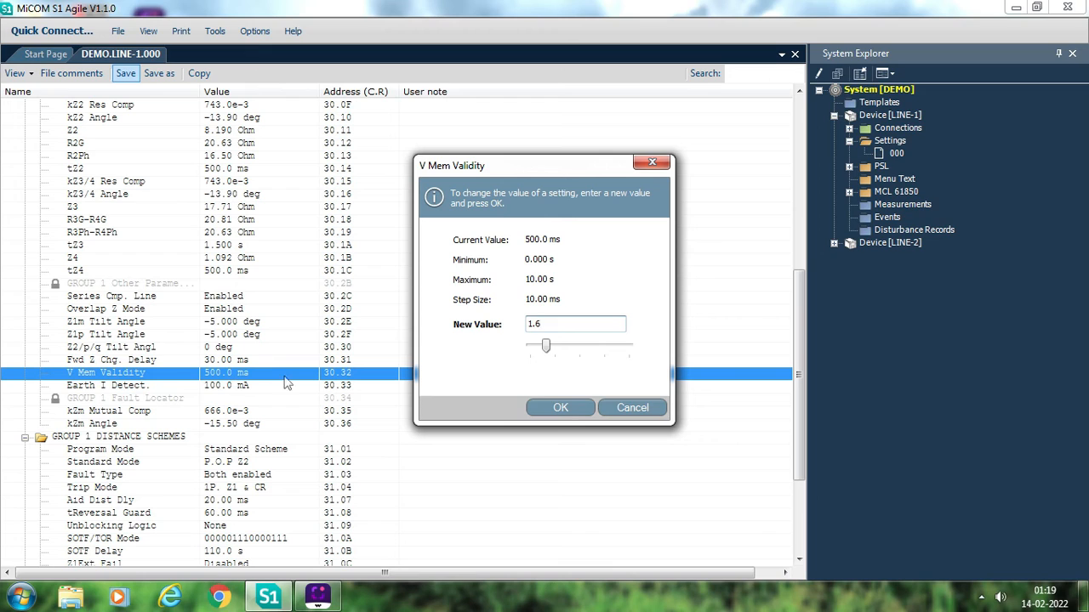
click(586, 408)
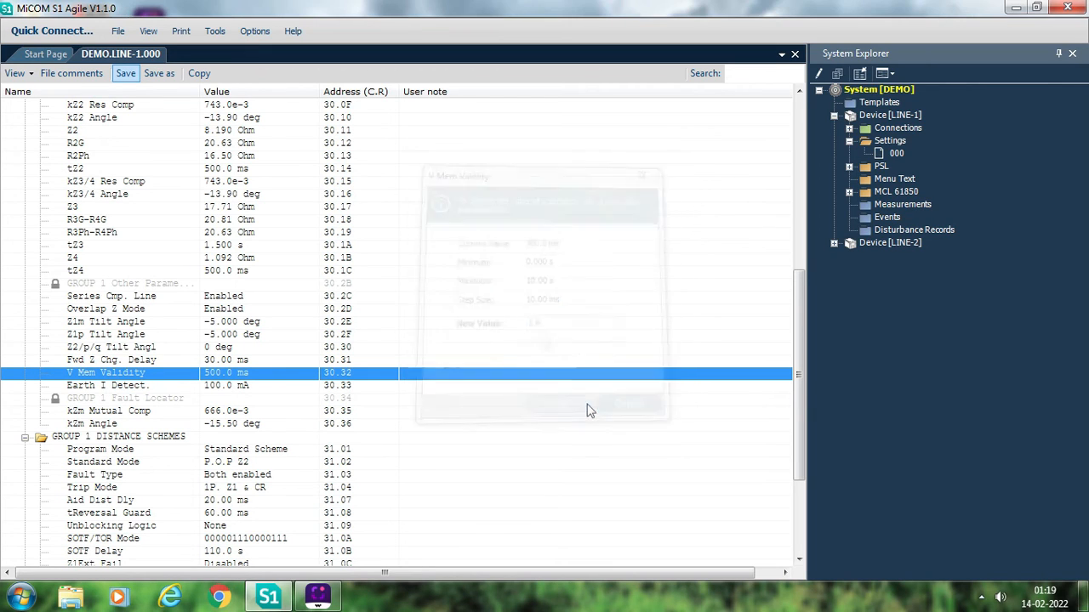
click(132, 79)
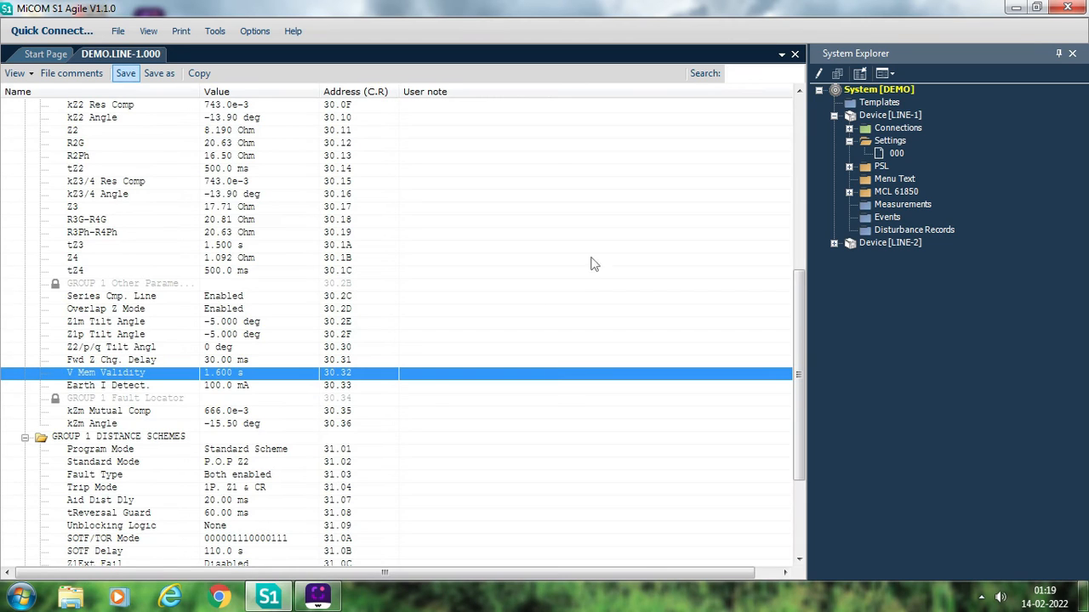
- Examine the Group 1 distance schemes settings, including Program Mode and Standard Mode
click(91, 311)
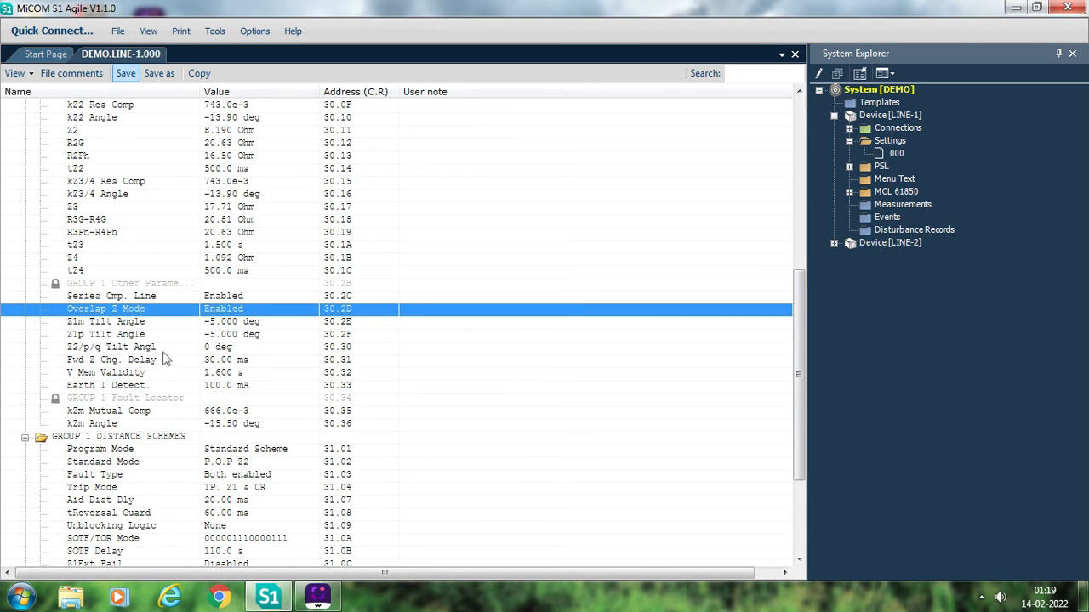
click(122, 465)
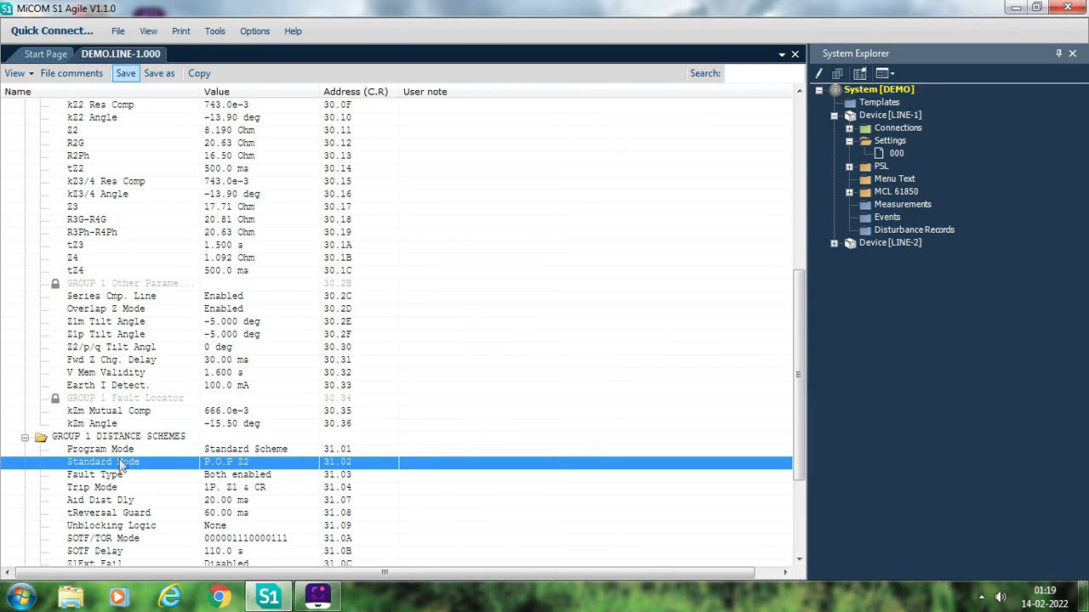
key(Down)
key(Down)
key(Down)
key(Down)
key(Down)
key(Down)
key(Down)
key(Down)
key(Down)
key(Down)
key(Down)
key(Down)
key(Down)
key(Down)
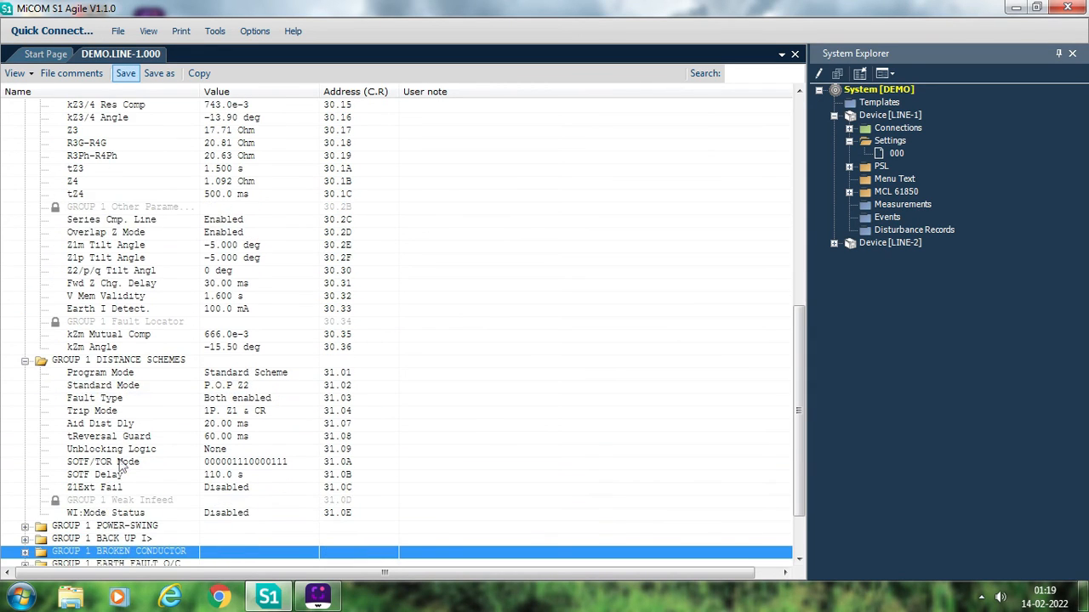
click(242, 364)
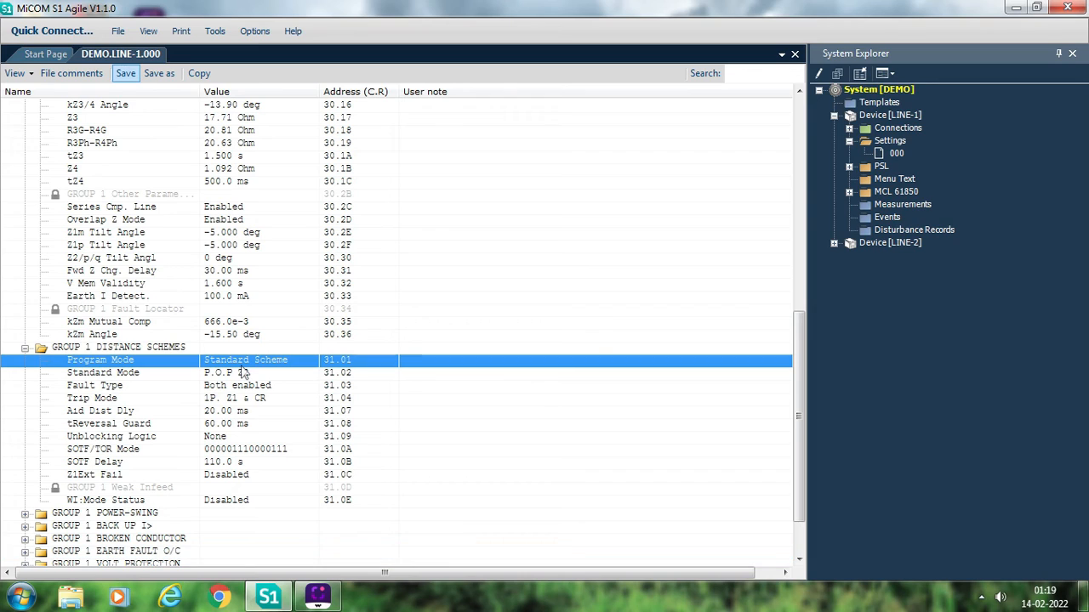
click(245, 375)
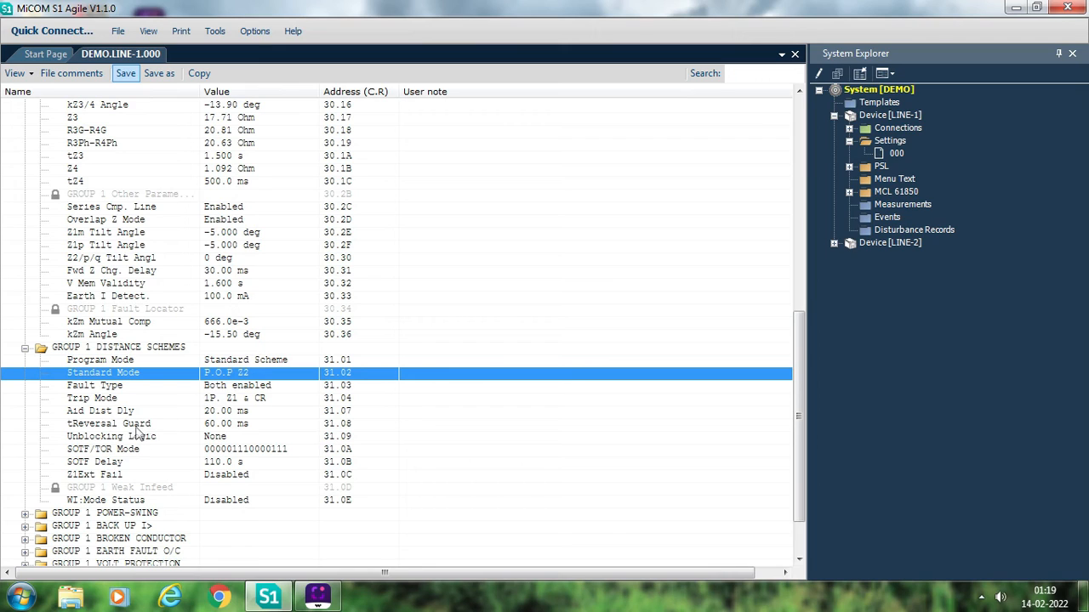
- Disable SOTF Z3 in the SOTF/TOR Mode of the Group 1 distance schemes and save the settings file
double_click(266, 451)
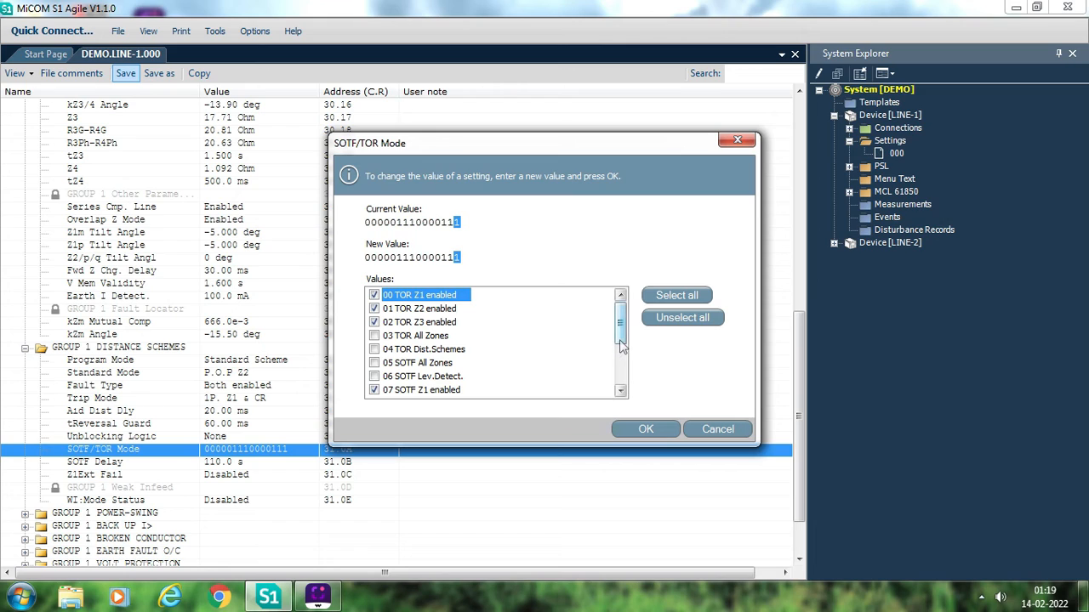
drag(619, 338, 620, 352)
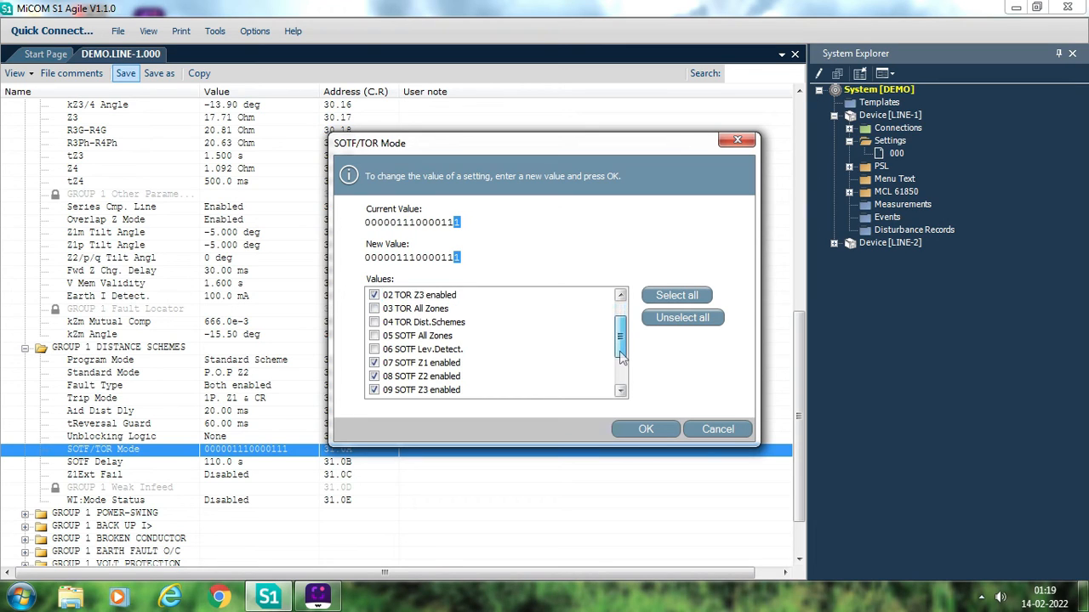
click(373, 391)
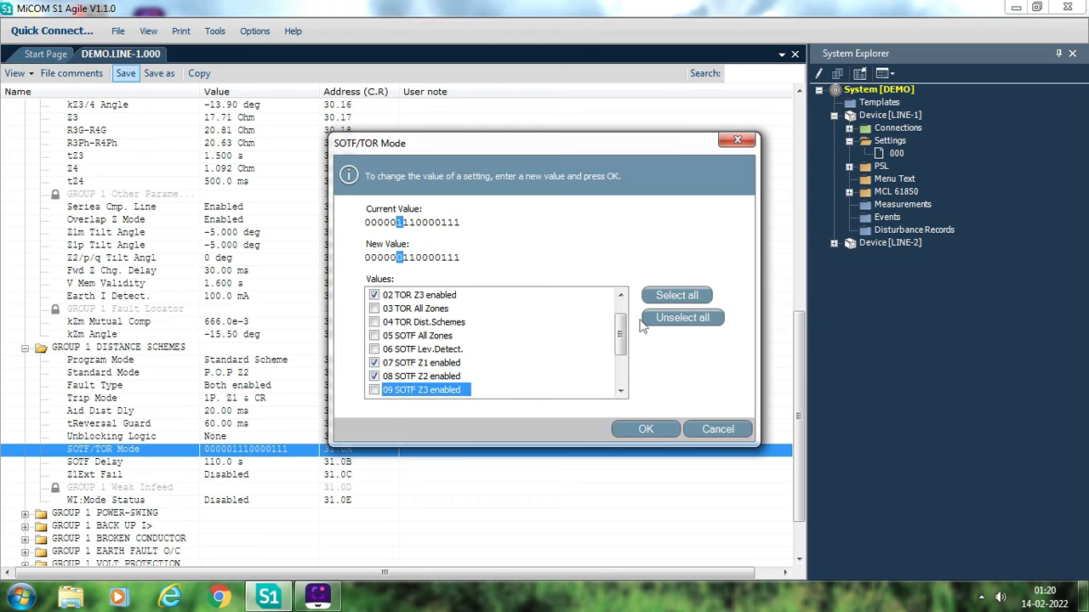
drag(624, 338, 618, 366)
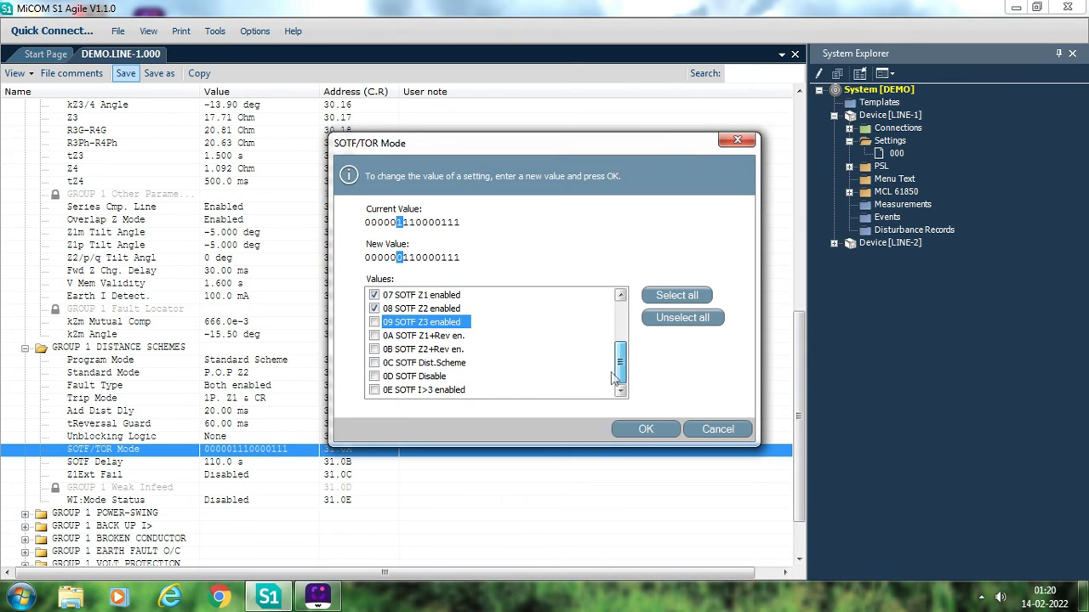
click(664, 431)
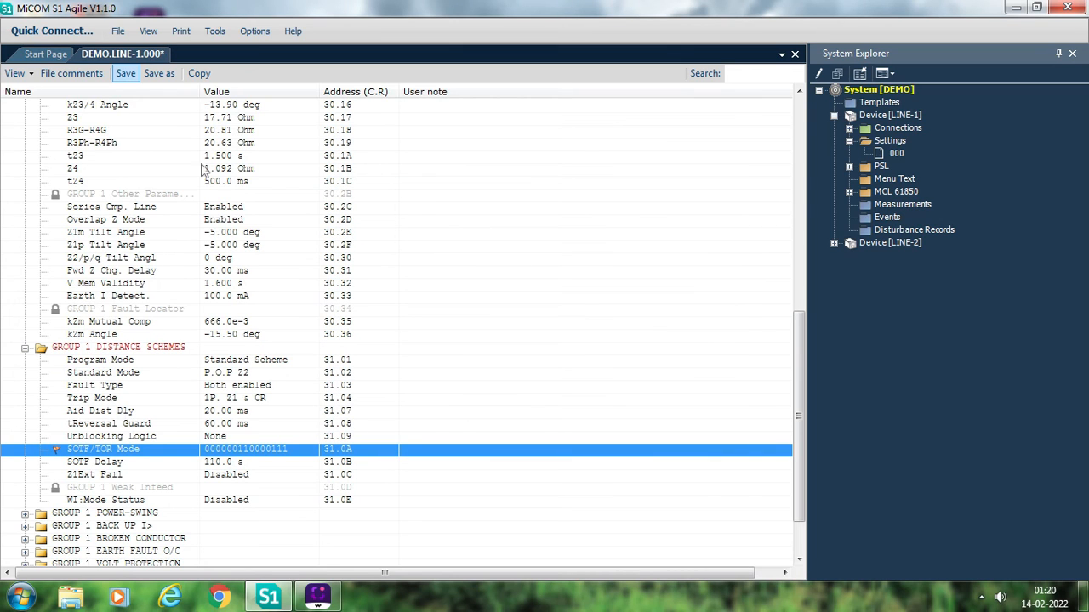
click(124, 73)
- Examine the remaining Group 1 distance schemes settings down to the weak infeed WI:Mode Status
click(25, 348)
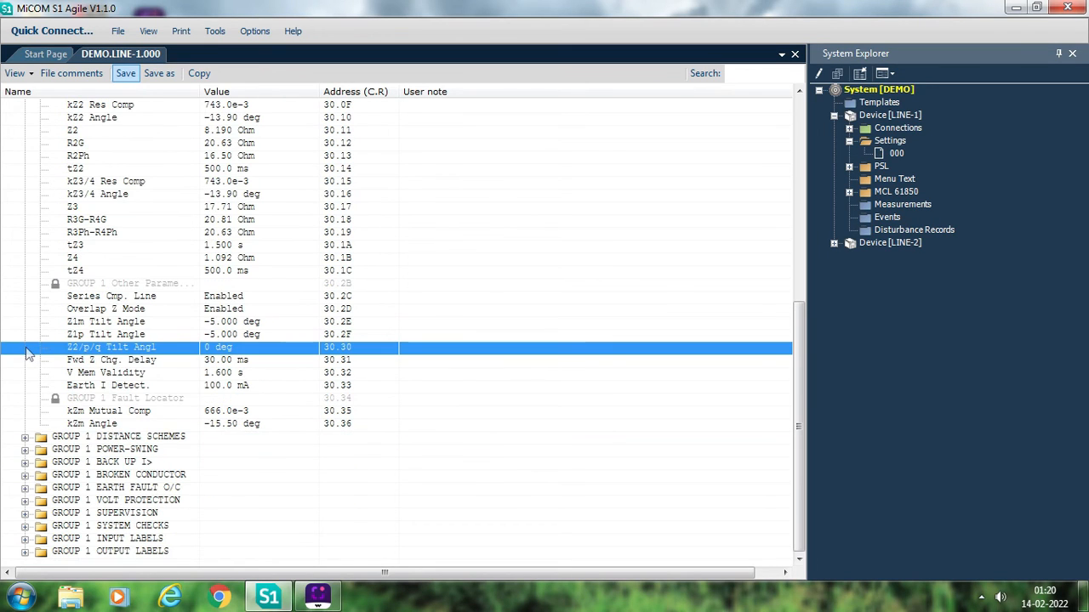
click(25, 437)
click(214, 512)
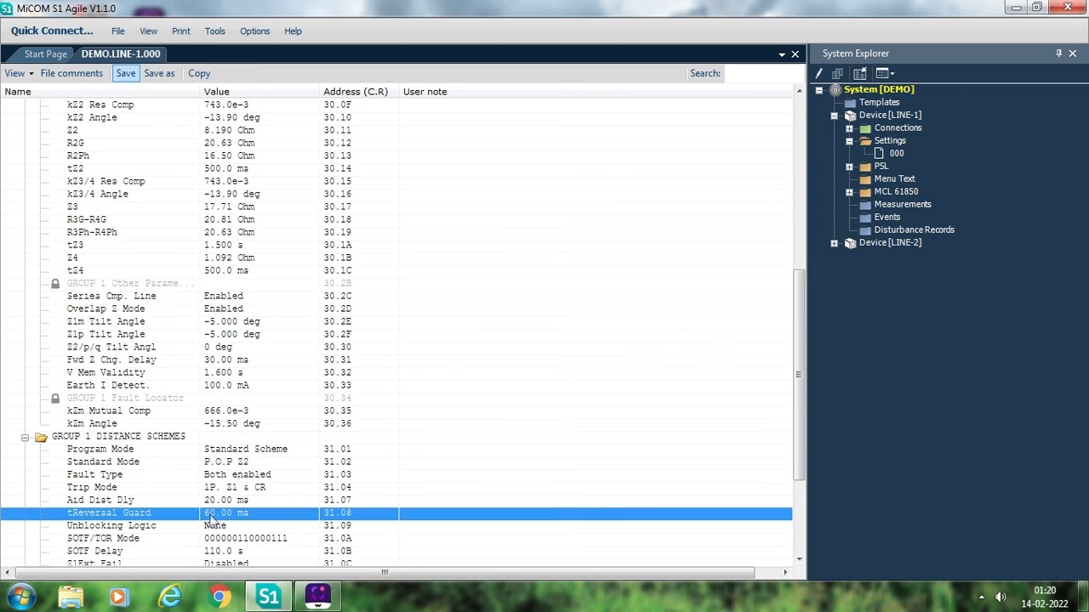
key(Down)
key(Down)
key(Down)
key(Down)
key(Down)
key(Down)
key(Down)
key(Down)
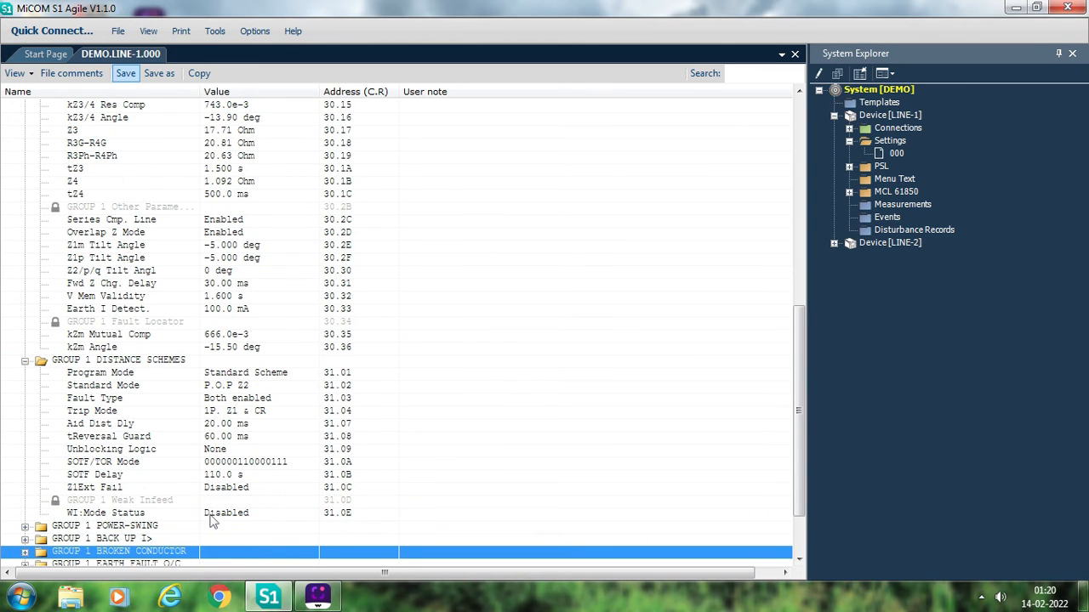
click(207, 515)
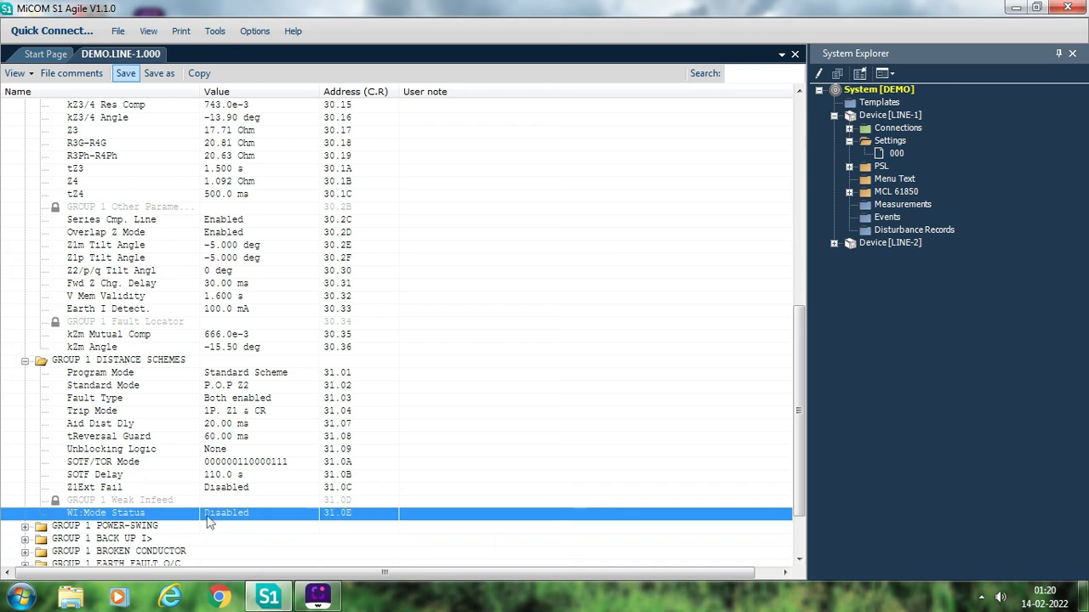
- Collapse the Group 1 distance schemes and distance element sections
click(25, 361)
key(Up)
key(Up)
key(Up)
key(Up)
key(Up)
key(Up)
key(Up)
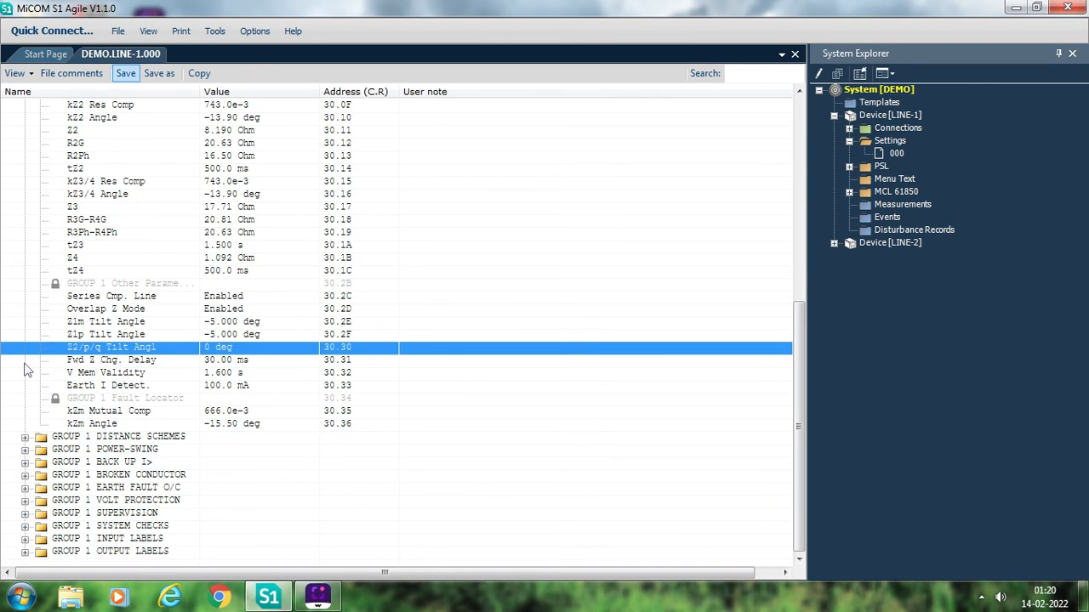
key(Up)
key(Up)
key(Up)
key(Up)
key(Up)
key(Up)
key(Up)
key(Up)
key(Up)
key(Up)
key(Up)
key(Up)
key(Up)
key(Up)
key(Up)
key(Up)
key(Up)
key(Up)
key(Up)
key(Up)
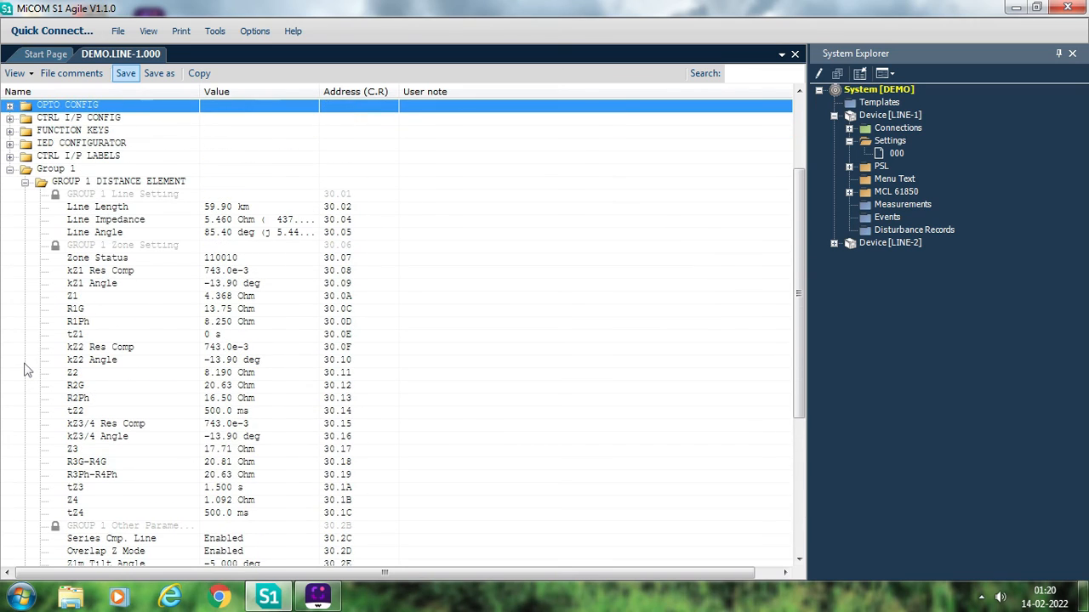
click(25, 188)
key(Up)
key(Up)
key(Up)
key(Up)
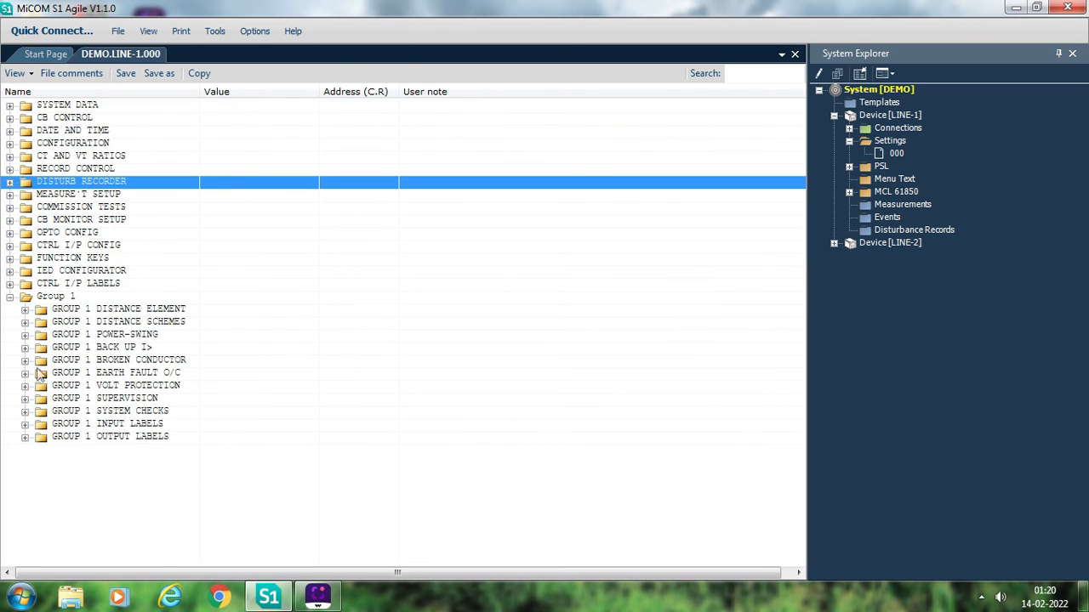
- Remove Z1&Z1X, Zp and Zq blocking from the Group 1 power-swing Blocking Zones, then collapse the section
click(25, 336)
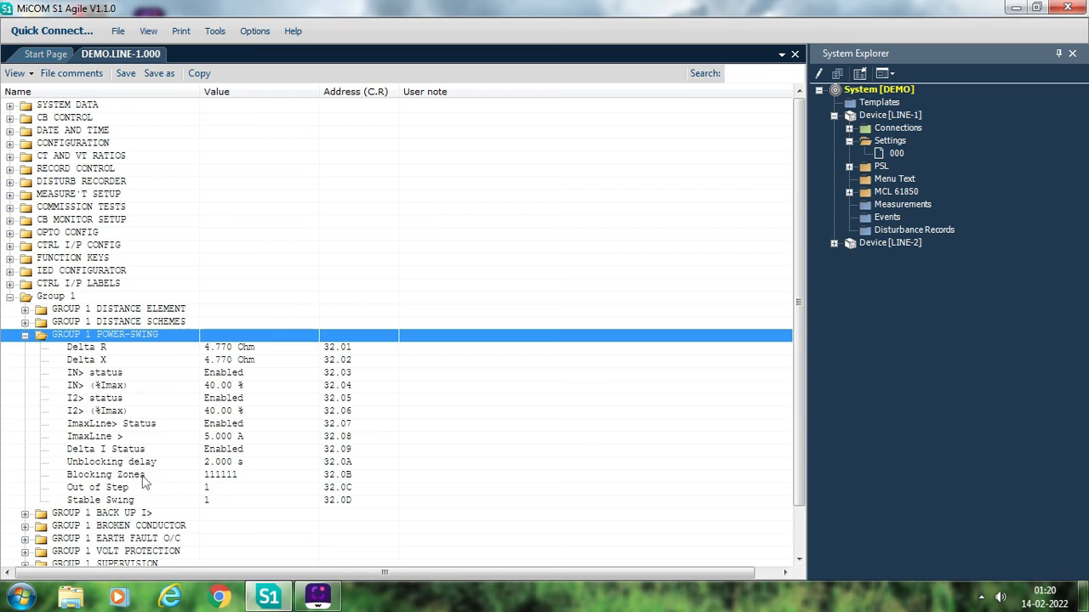
double_click(243, 478)
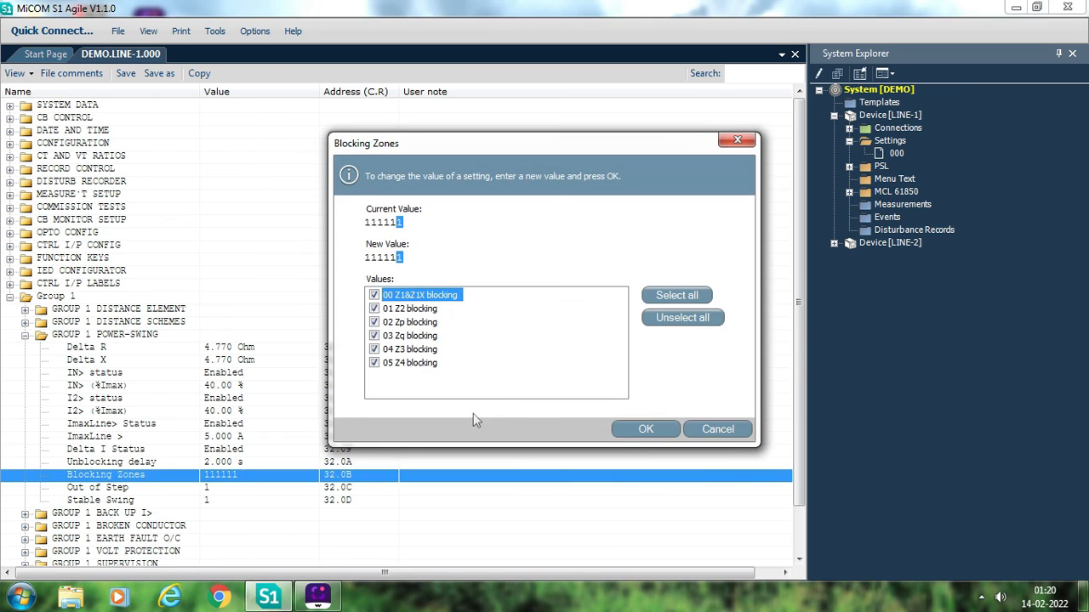
click(374, 296)
click(375, 322)
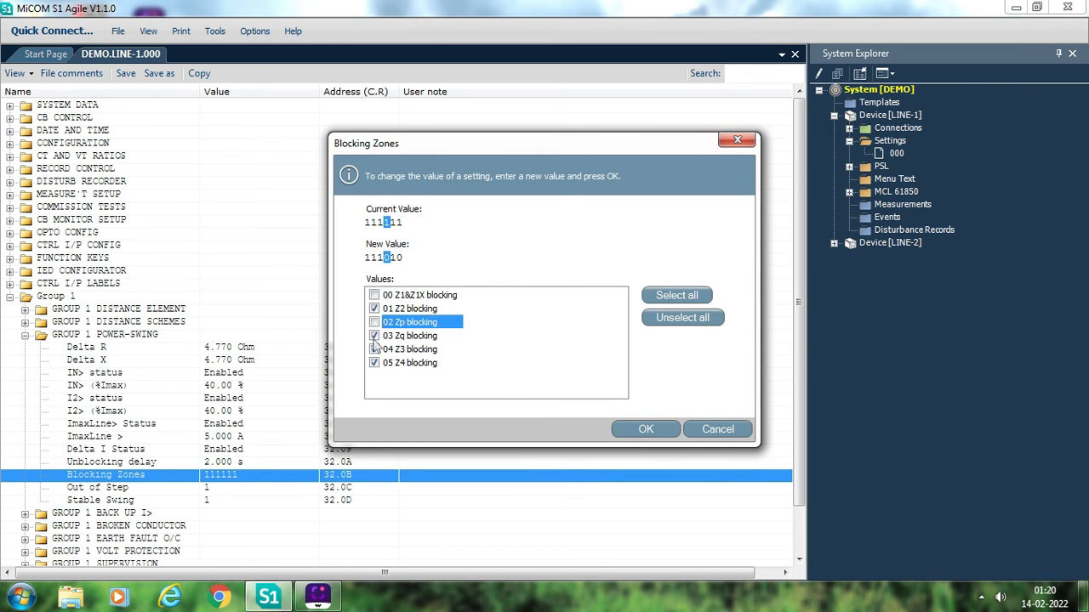
click(375, 336)
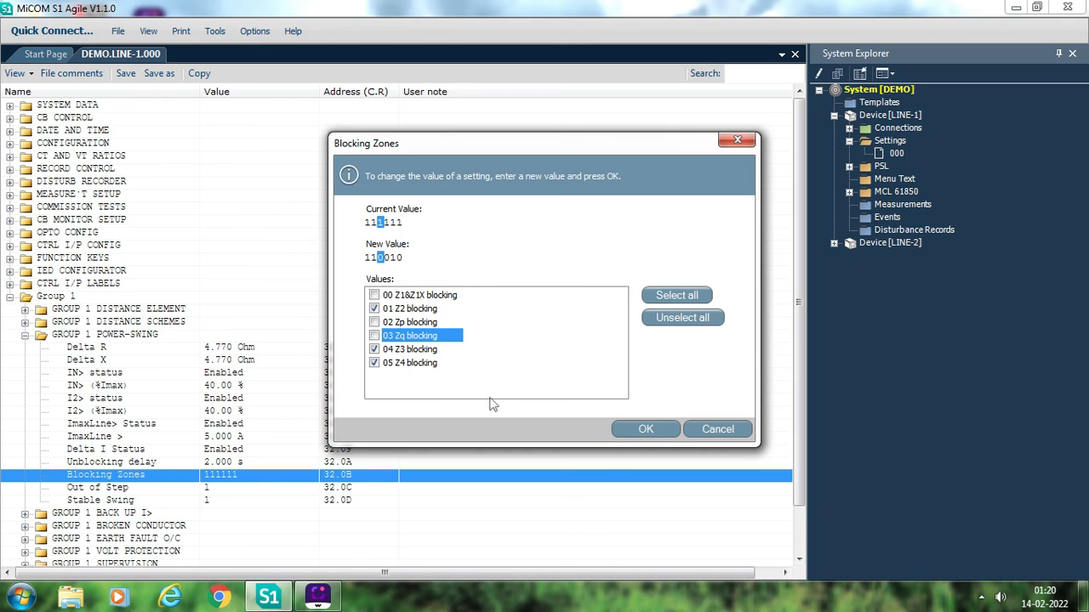
click(646, 429)
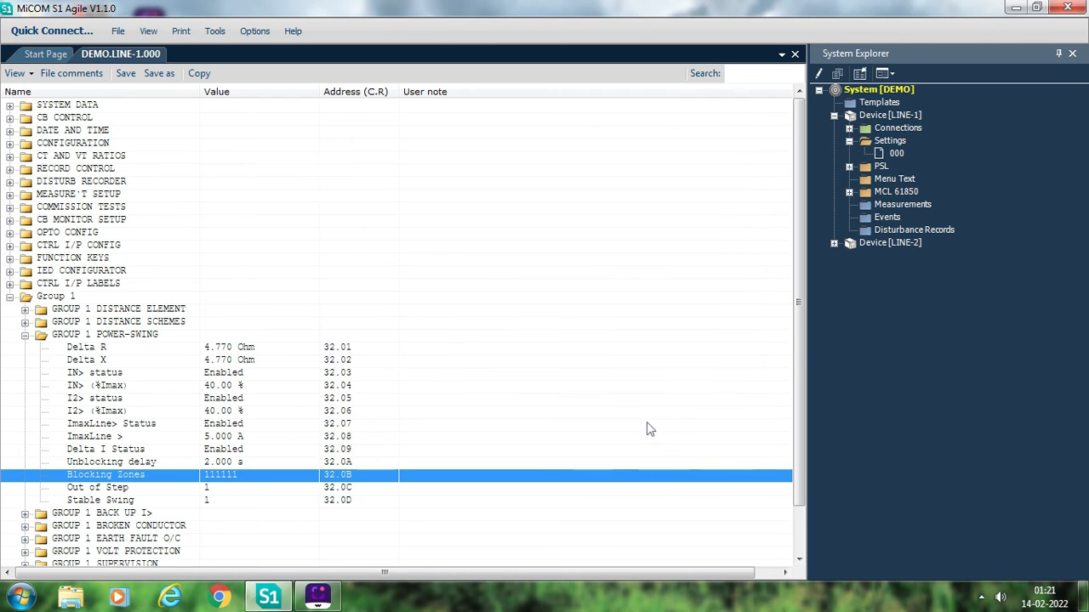
click(25, 336)
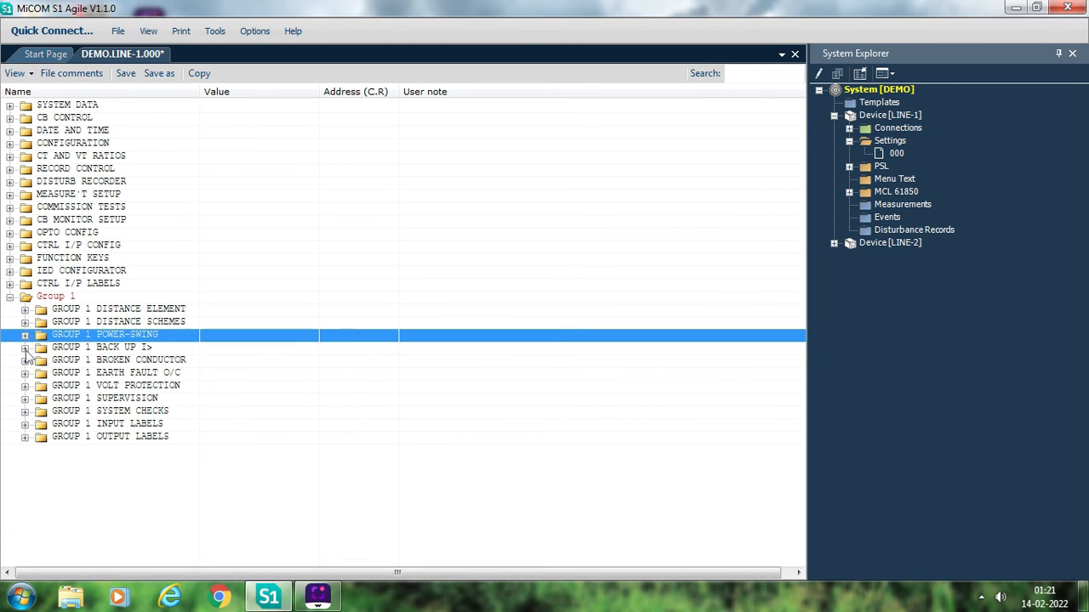
- Review the Group 1 back up I> and broken conductor settings, collapsing each section
click(25, 347)
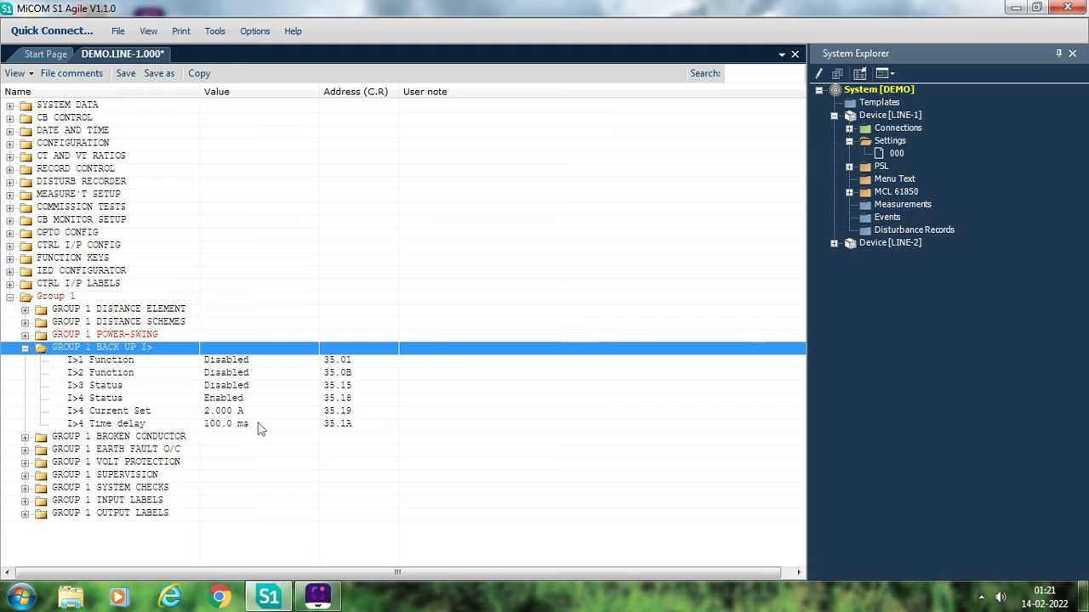
click(25, 348)
click(25, 360)
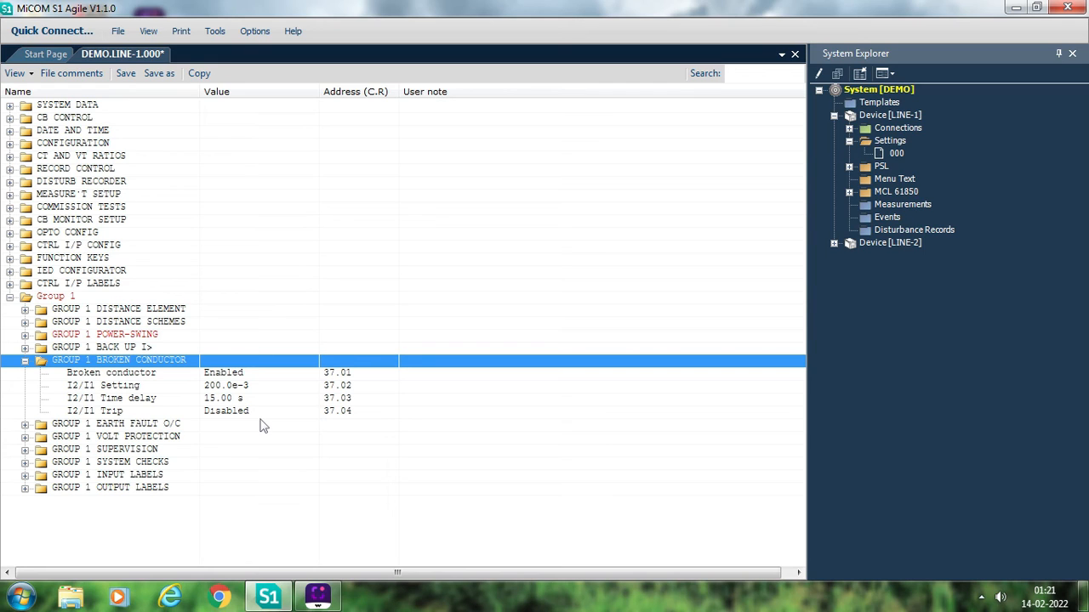
click(24, 361)
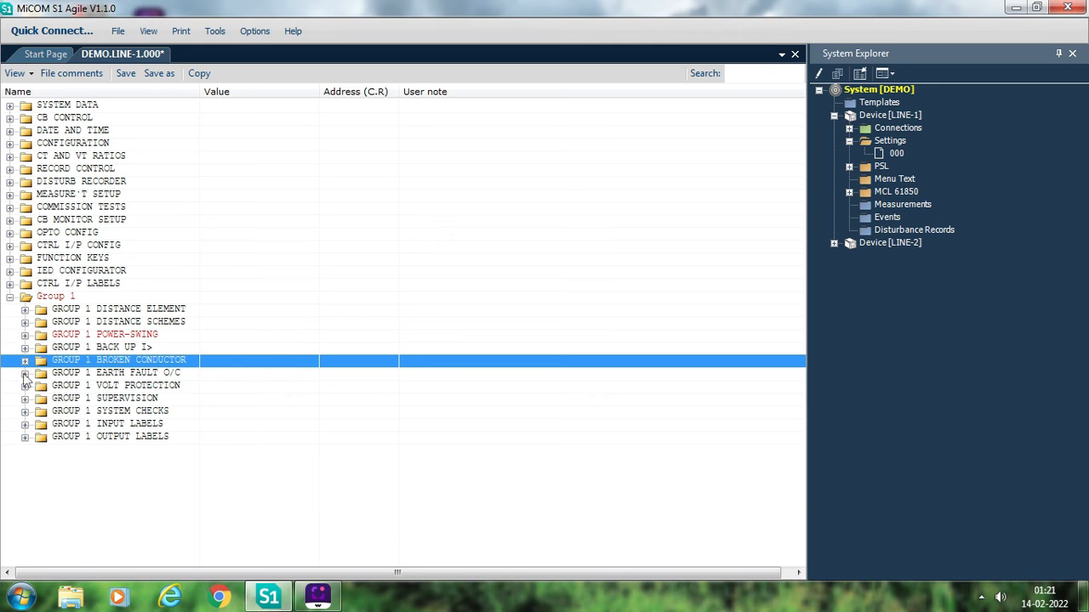
- Examine the Group 1 earth fault O/C settings, including IN>1 function, direction, VTS block, current and TMS, and collapse the section
click(24, 373)
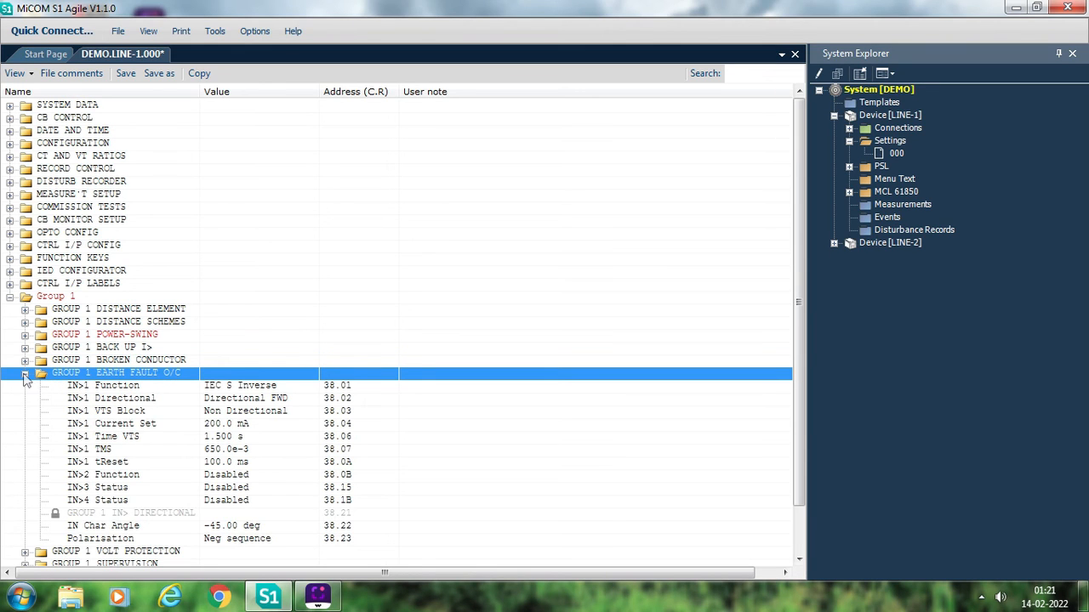
click(271, 388)
key(Down)
key(Down)
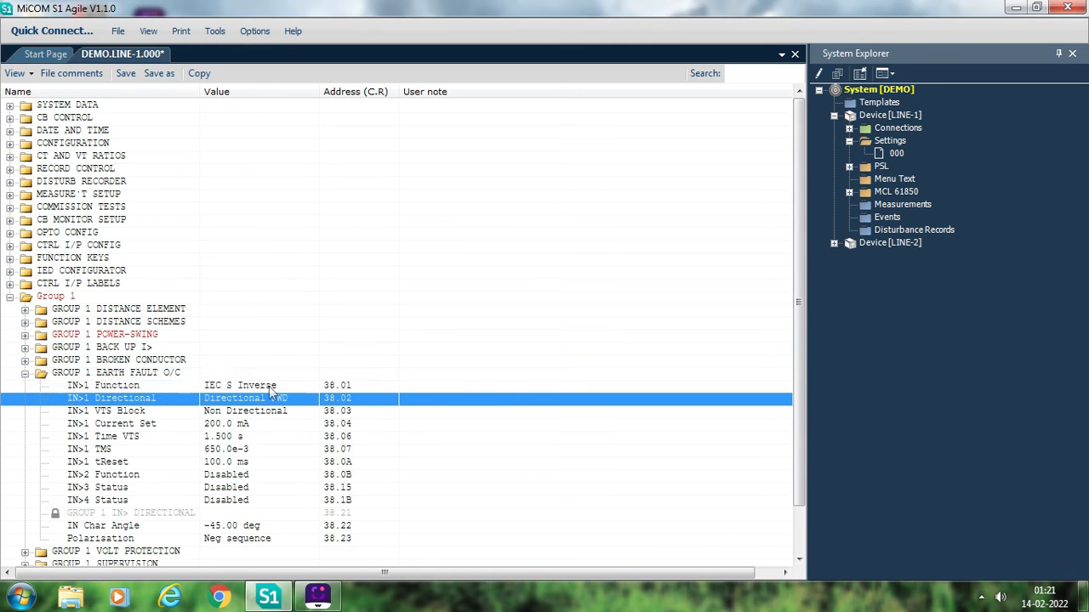
key(Up)
key(Up)
key(Down)
key(Down)
key(Down)
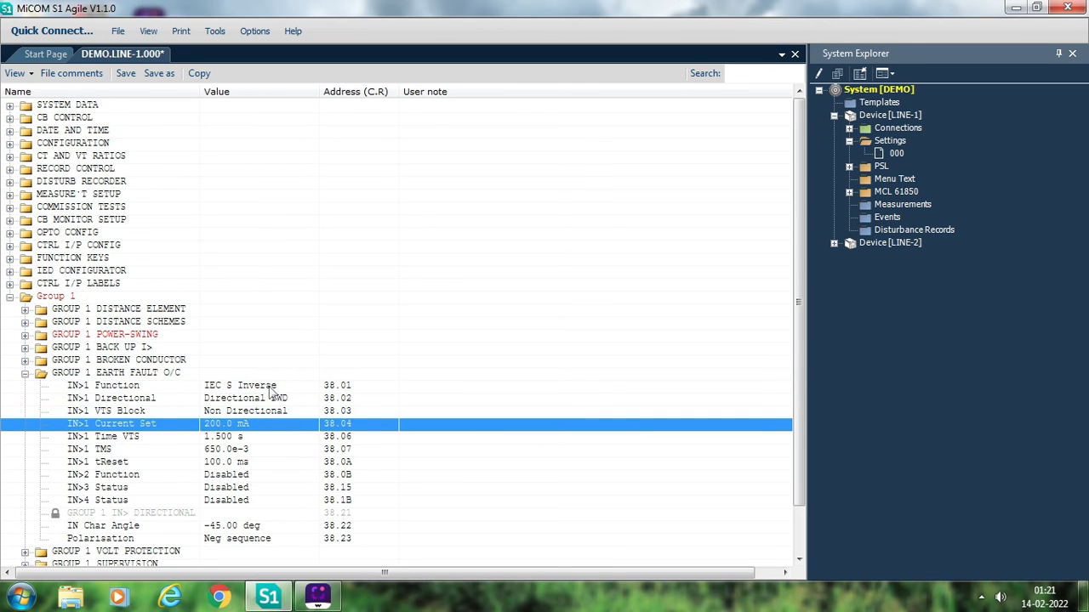
click(134, 412)
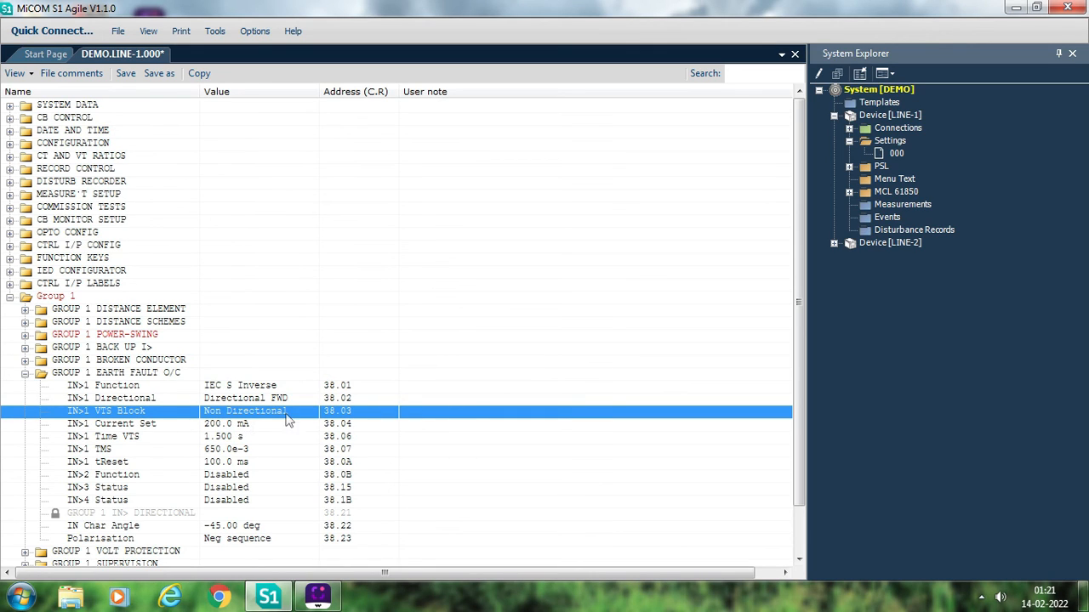
click(254, 427)
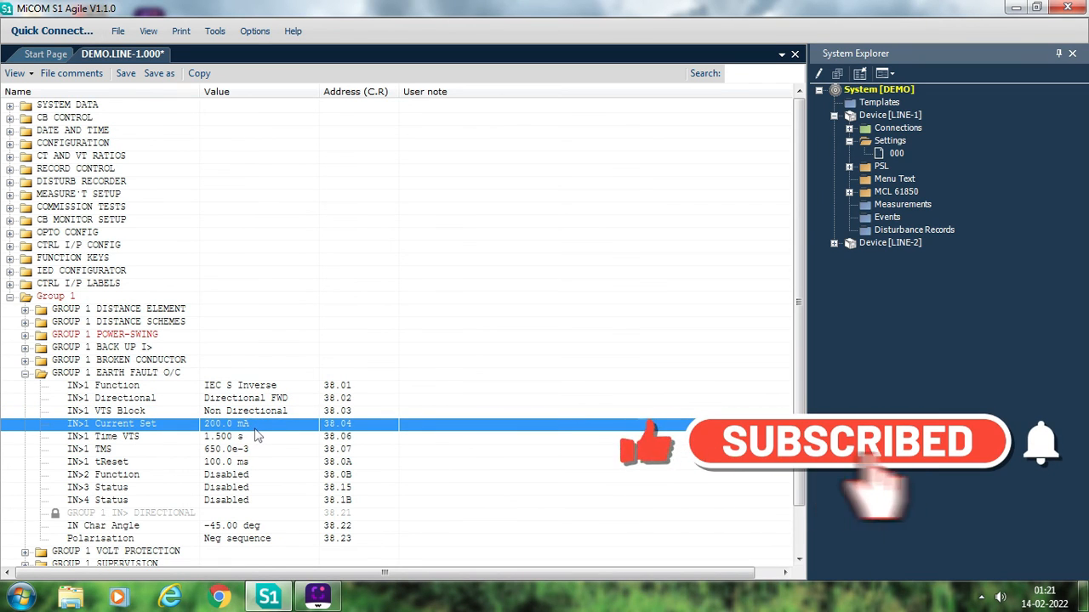
click(242, 449)
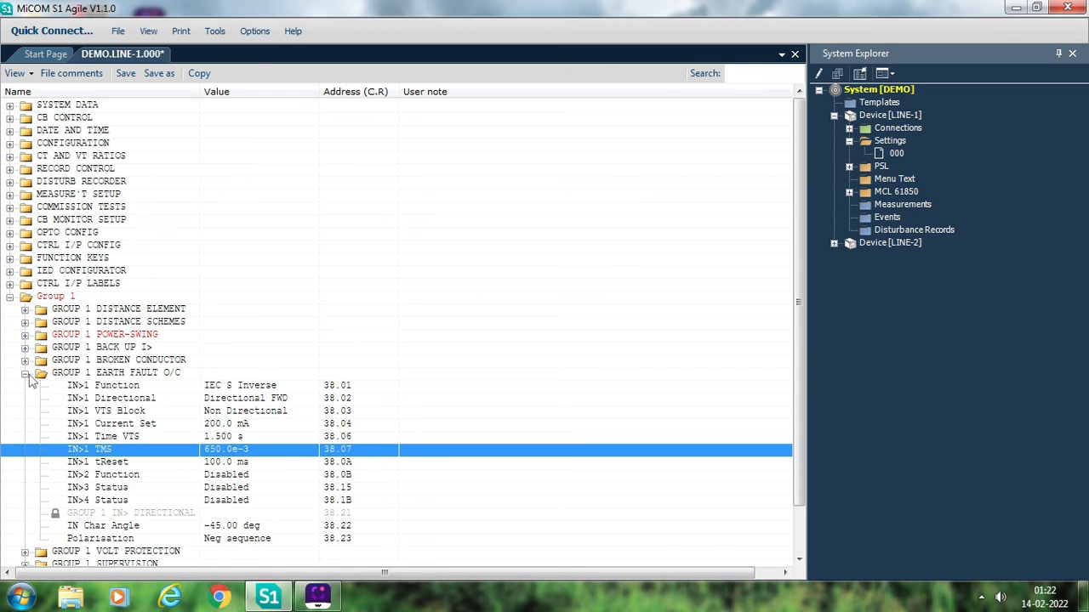
click(26, 375)
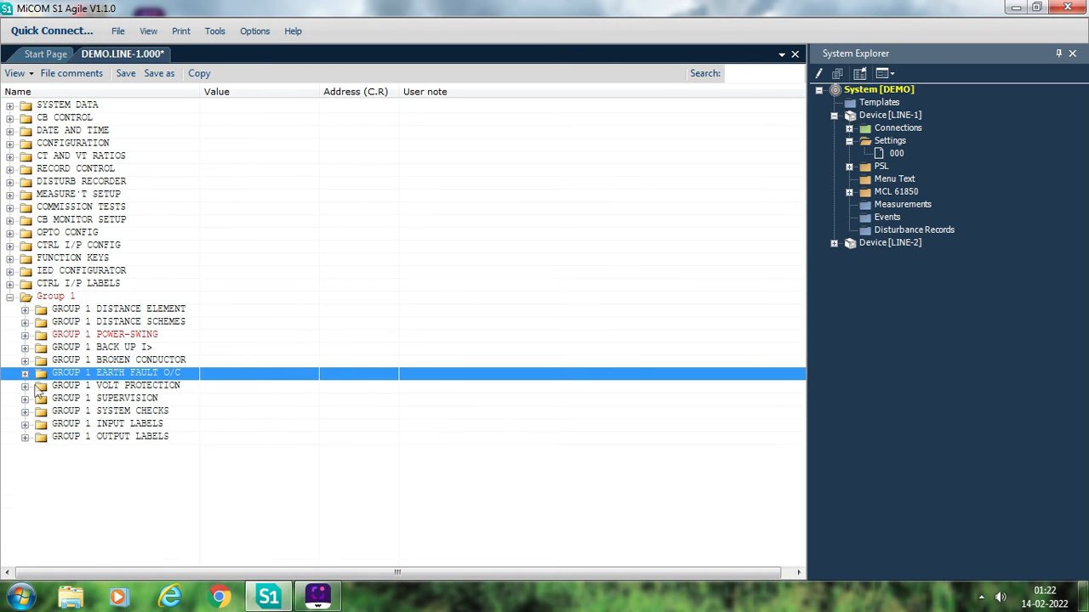
- Review the Group 1 volt protection settings and the trip options of V< & V> MODE, then collapse the section
click(24, 386)
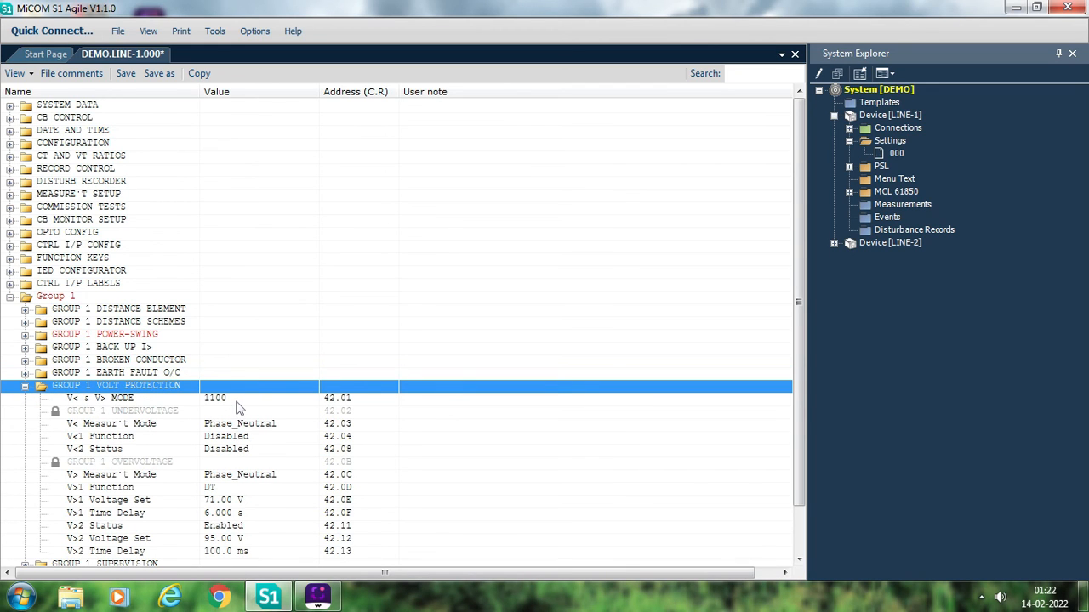
double_click(237, 402)
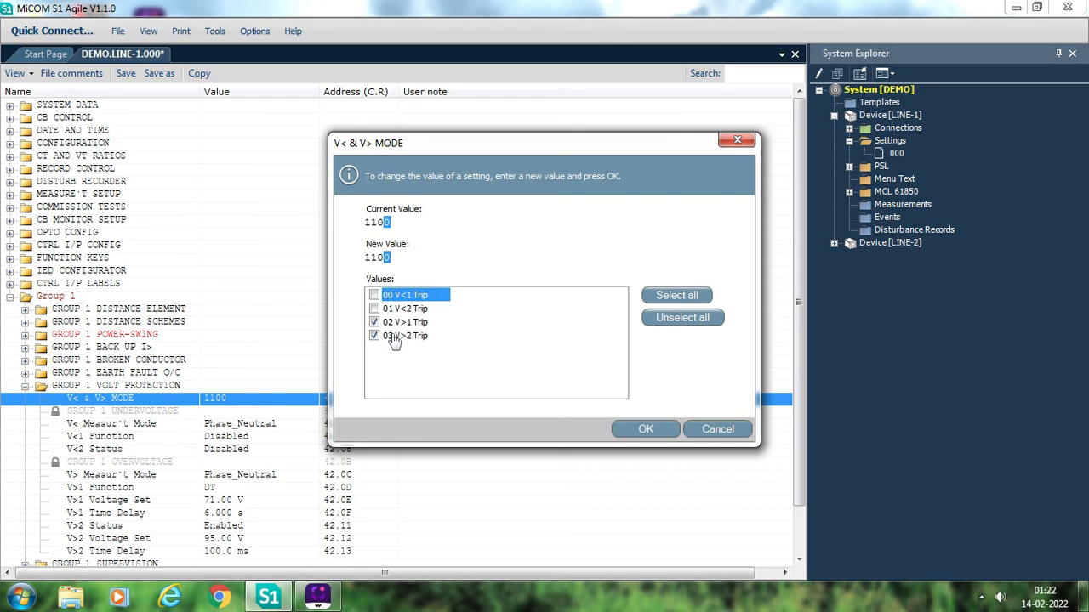
click(646, 430)
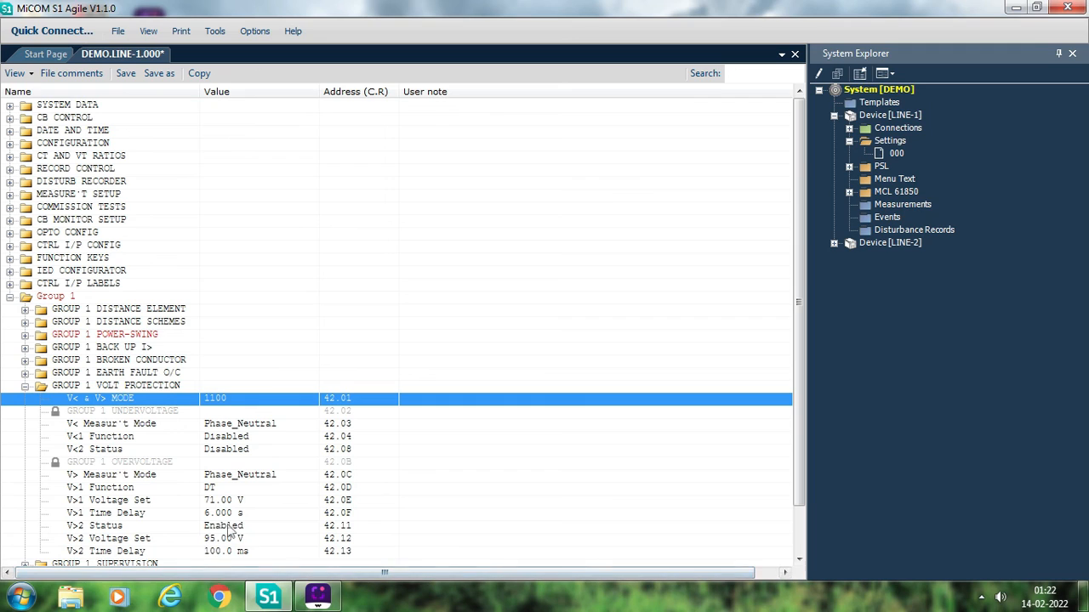
click(25, 387)
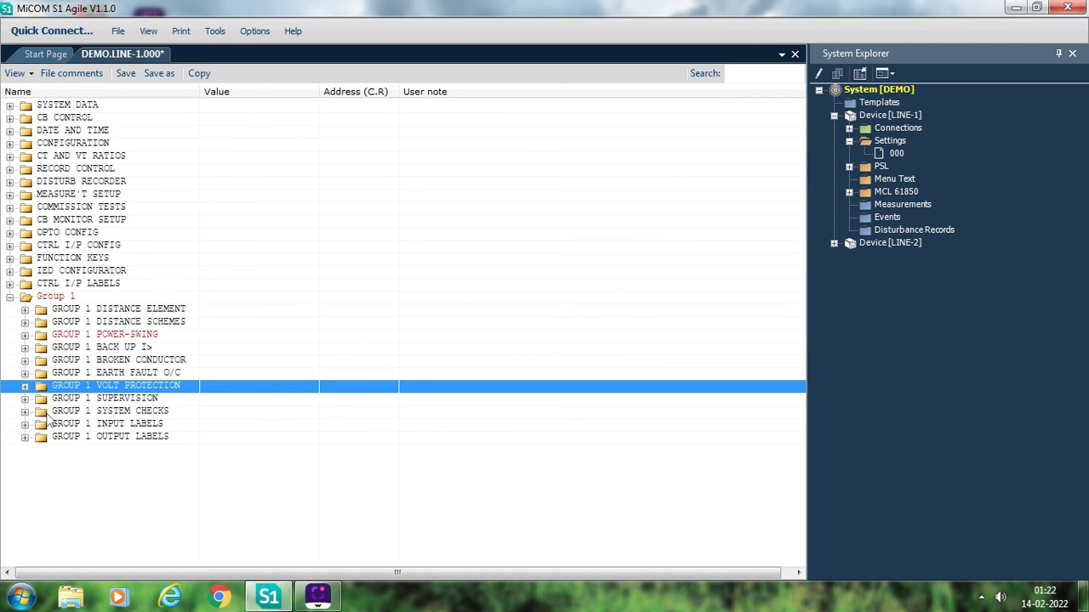
- Expand Group 1 supervision and review the VTS Time Delay and VTS I2 & I0 Inh settings
click(25, 399)
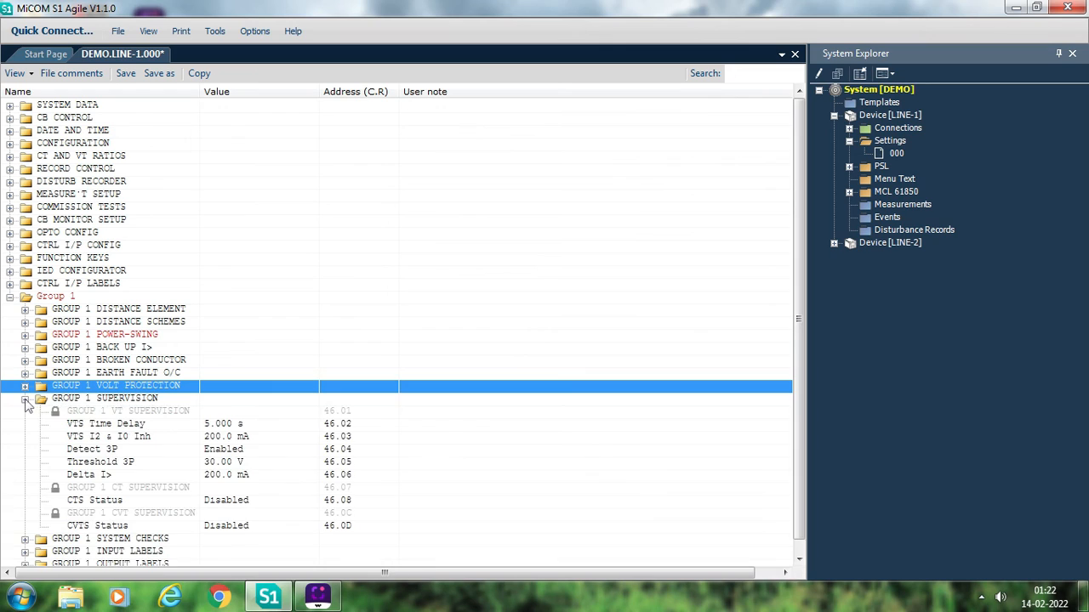
click(246, 428)
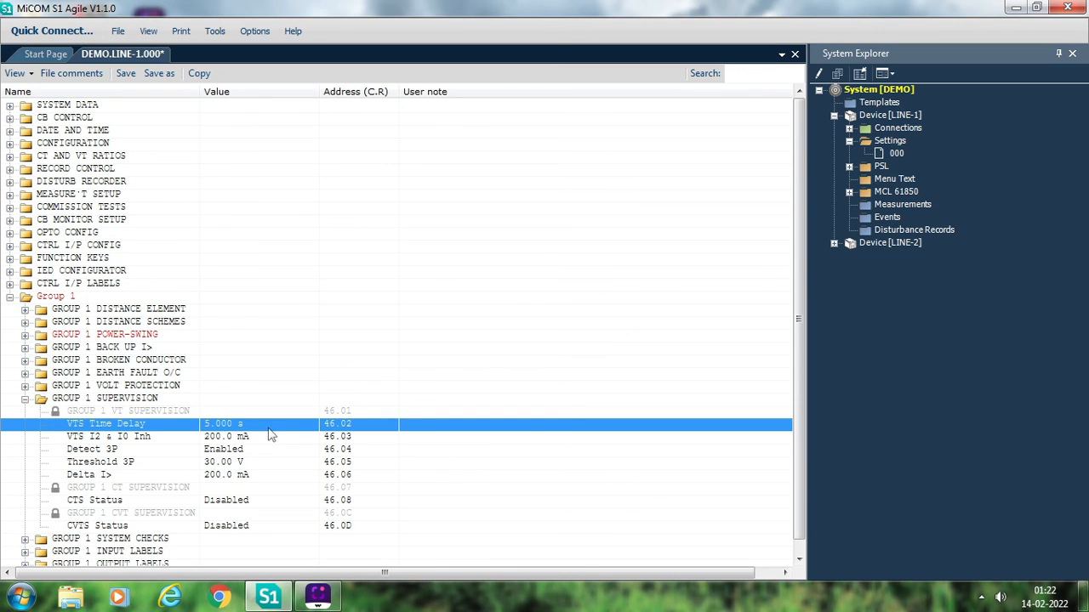
key(Down)
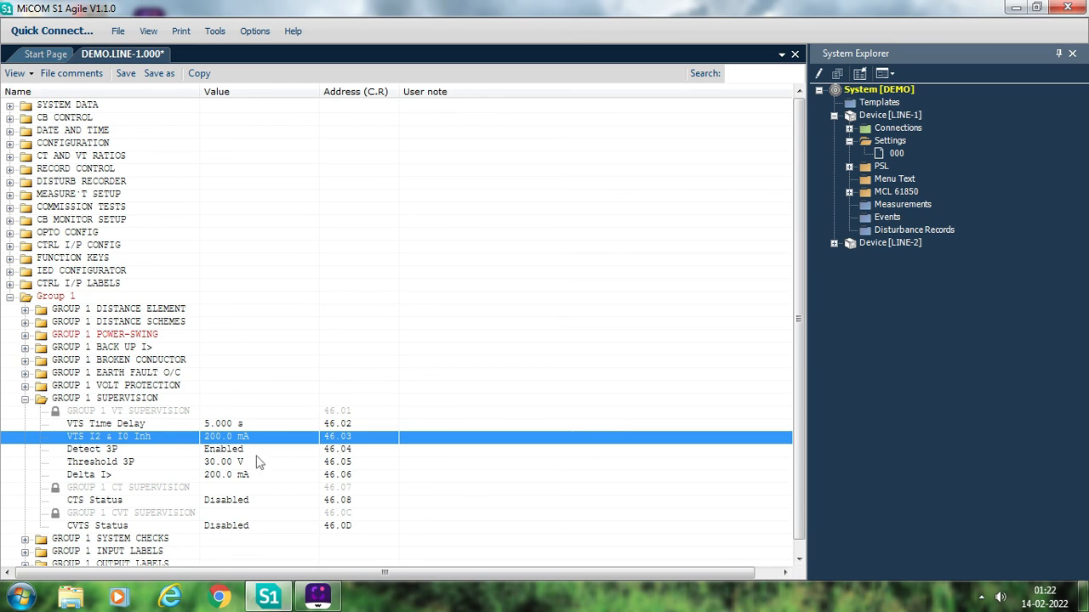
- Collapse the Group 1 supervision section, save settings file 000 of LINE-1 and close the file
click(25, 399)
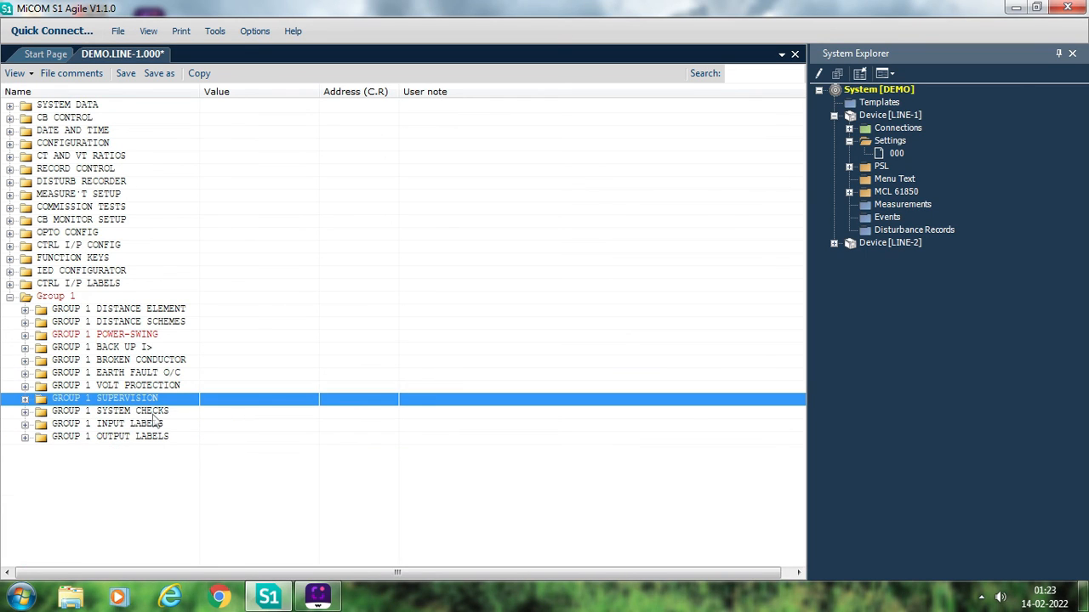
click(133, 75)
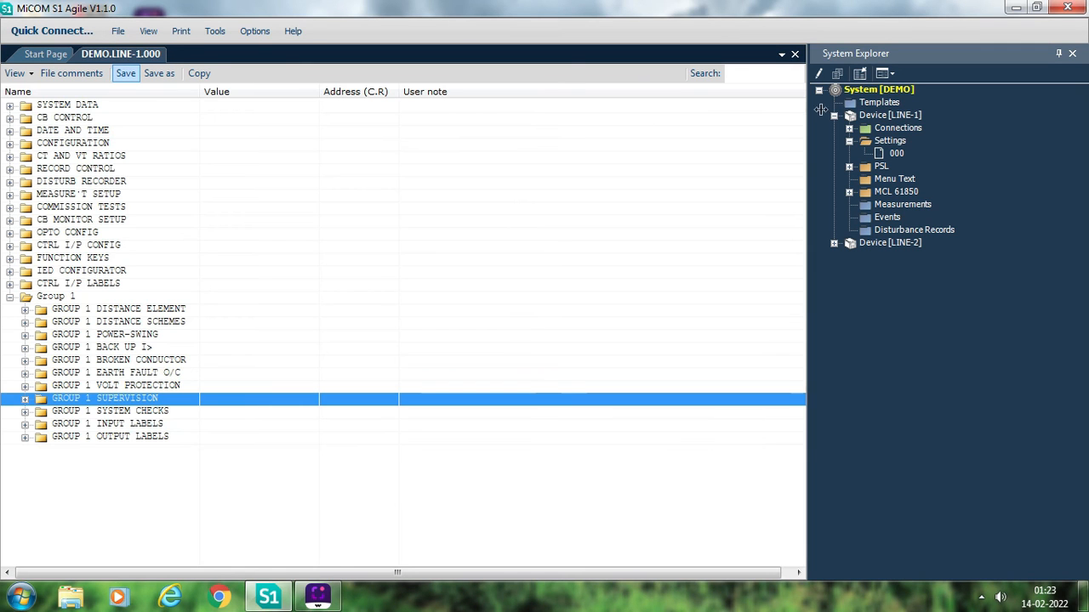
click(795, 53)
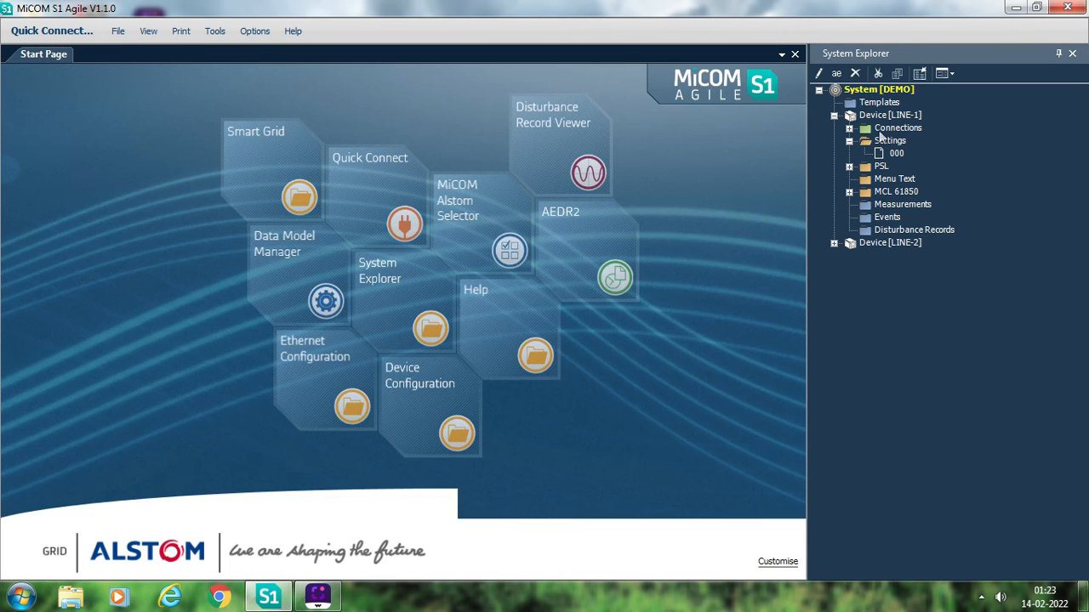
- Try to send the configuration to device LINE-1 and dismiss the connection test message
right_click(884, 116)
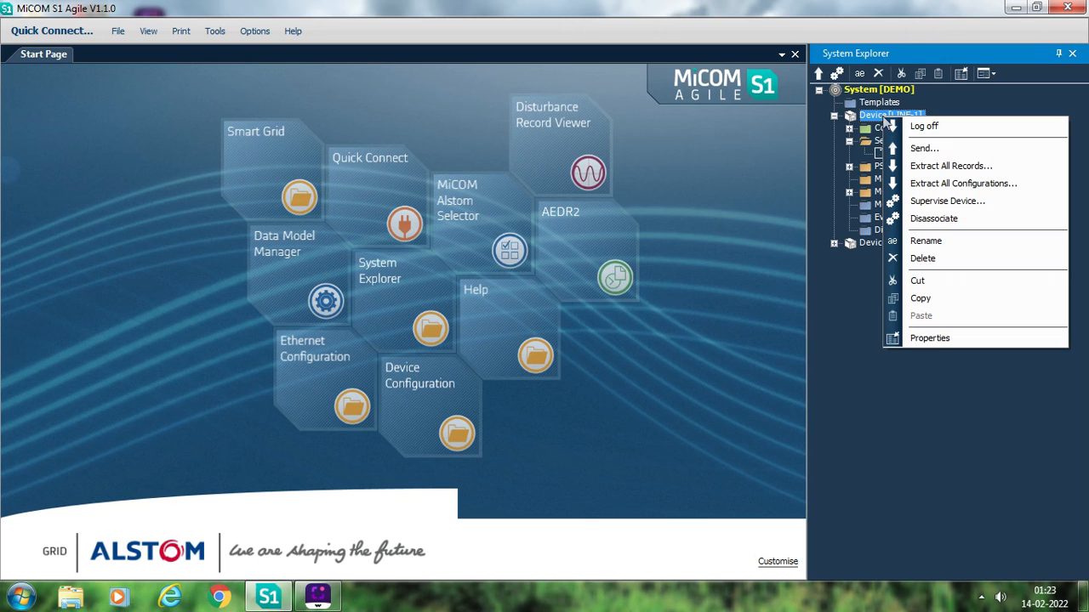
click(925, 148)
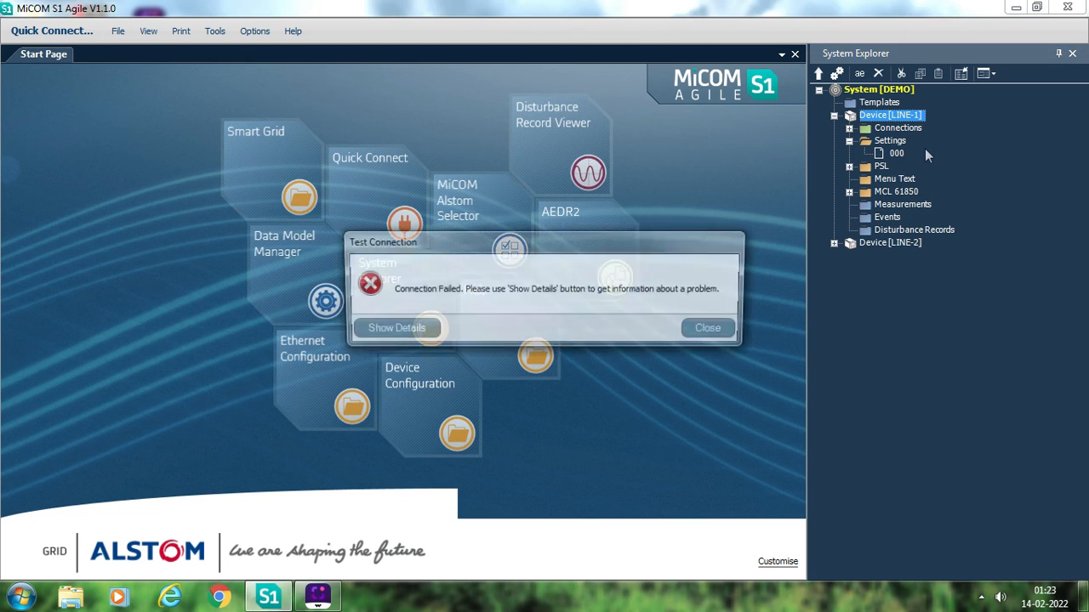
click(714, 331)
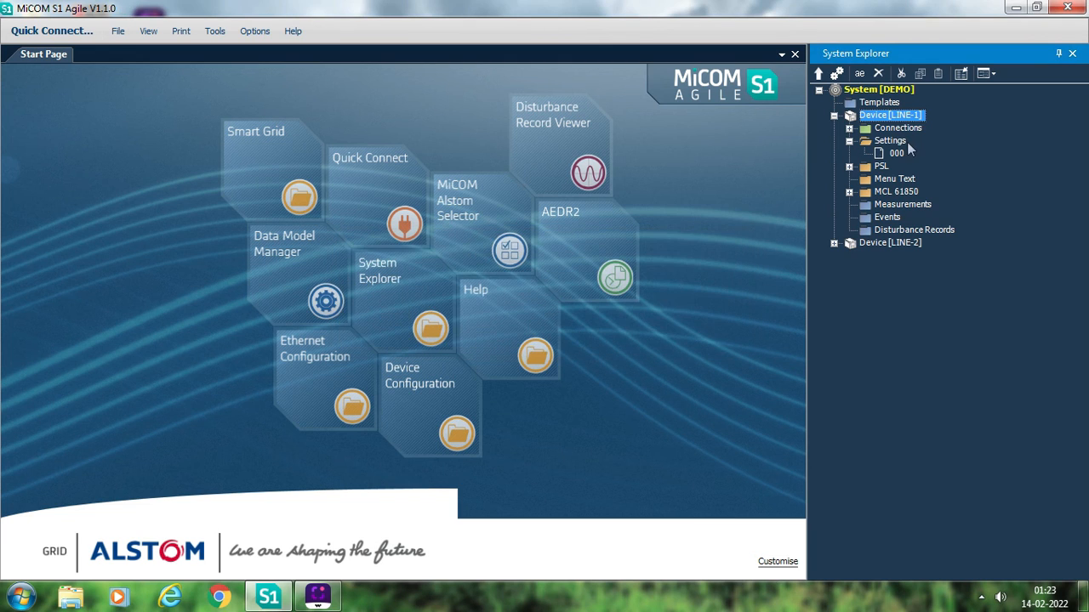